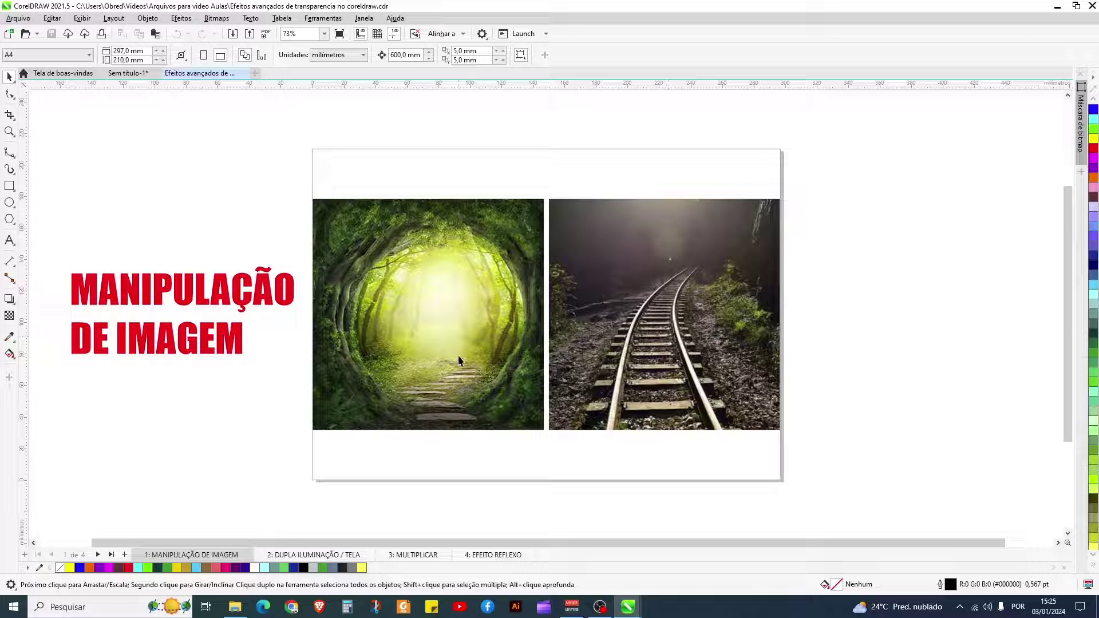
Move the forest image up and to the right, and left-align the railway image with it so that they overlap.
scroll(452, 303, "down", 2)
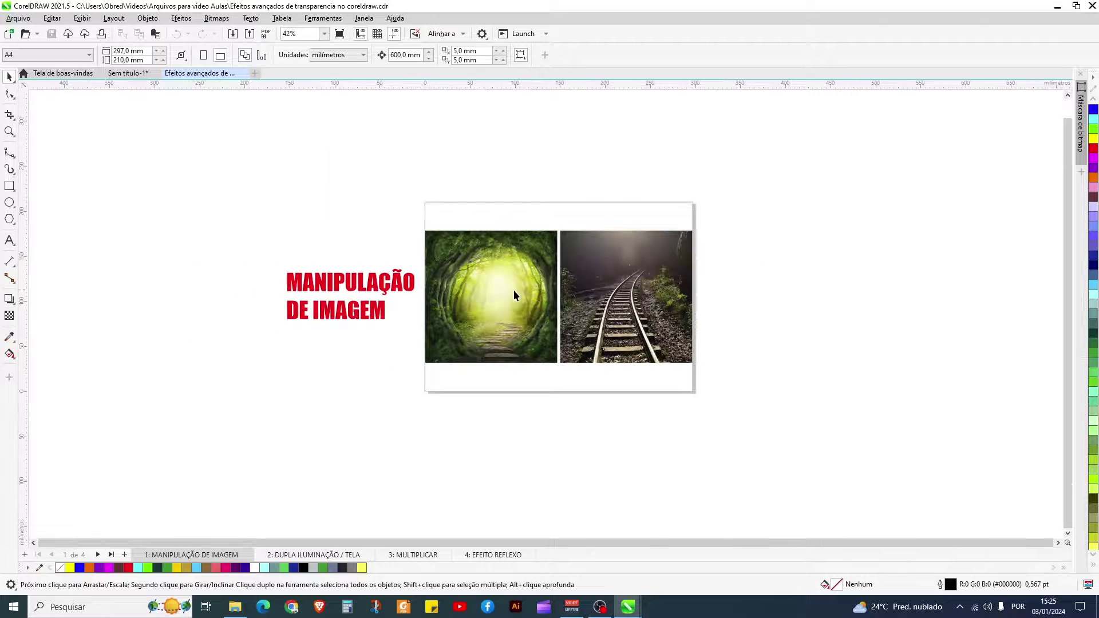
left_click(499, 302)
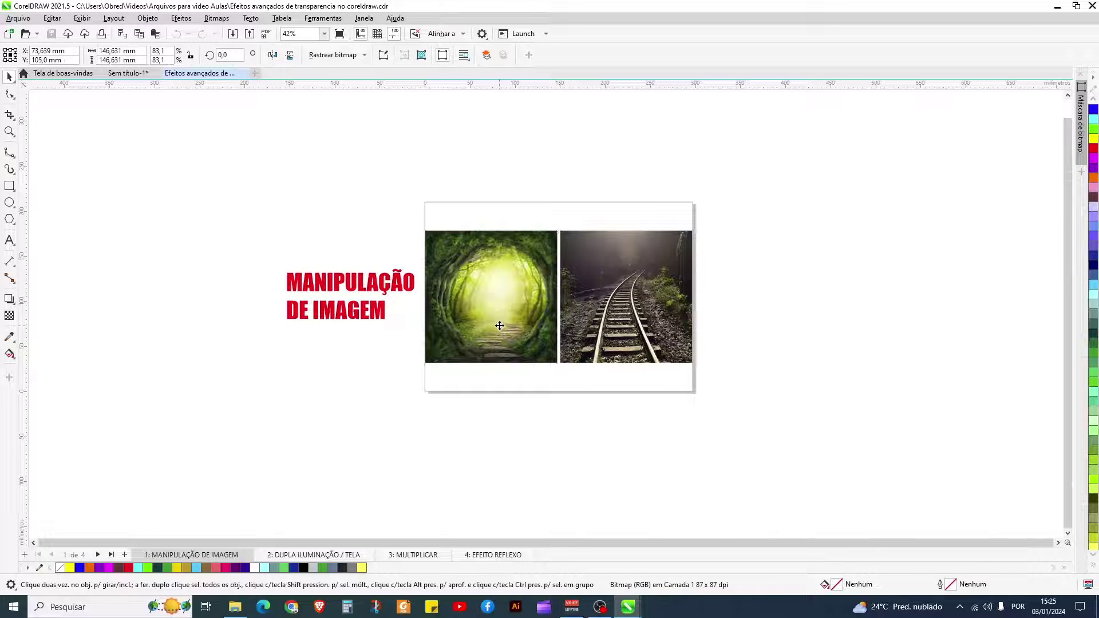
left_click_drag(499, 325, 557, 277)
left_click_drag(630, 351, 626, 352)
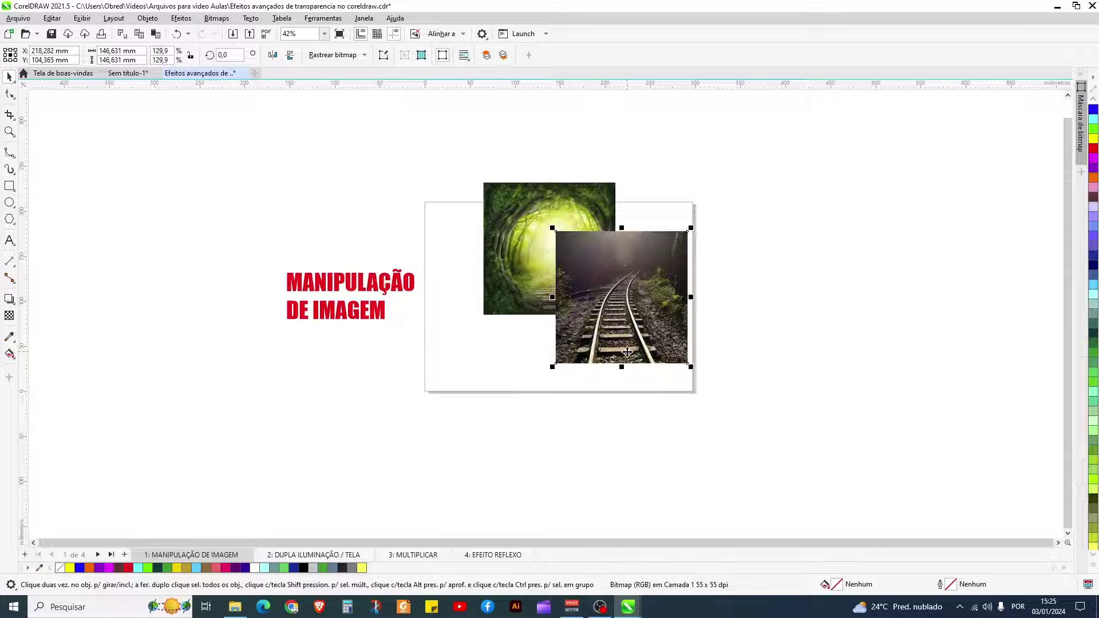
left_click(587, 208, "shift")
key("l")
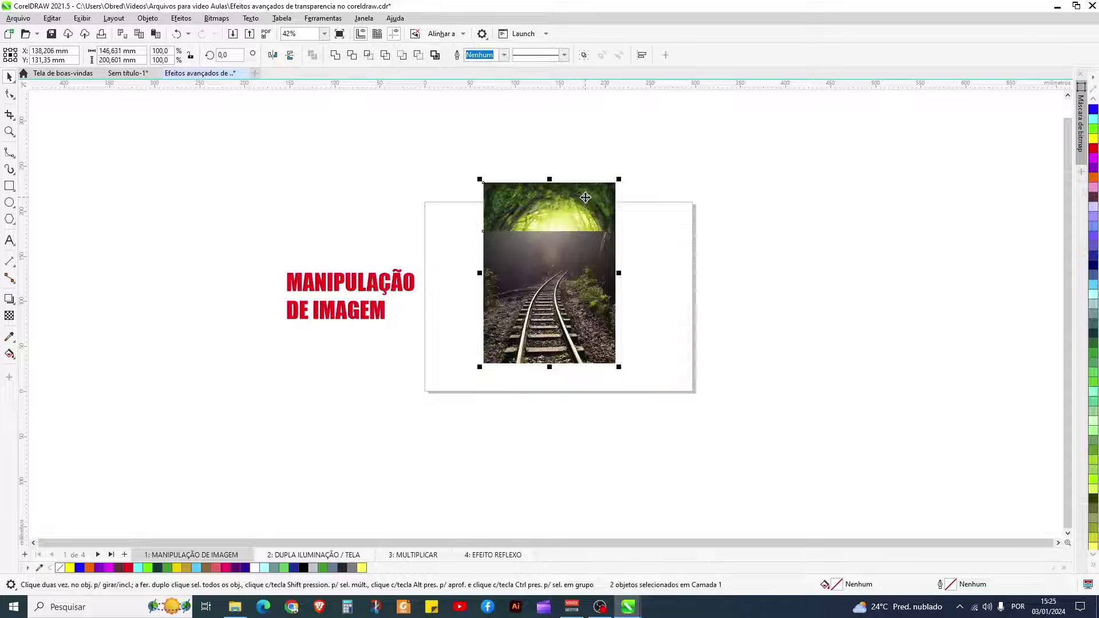
scroll(619, 266, "up", 4)
scroll(620, 271, "down", 3)
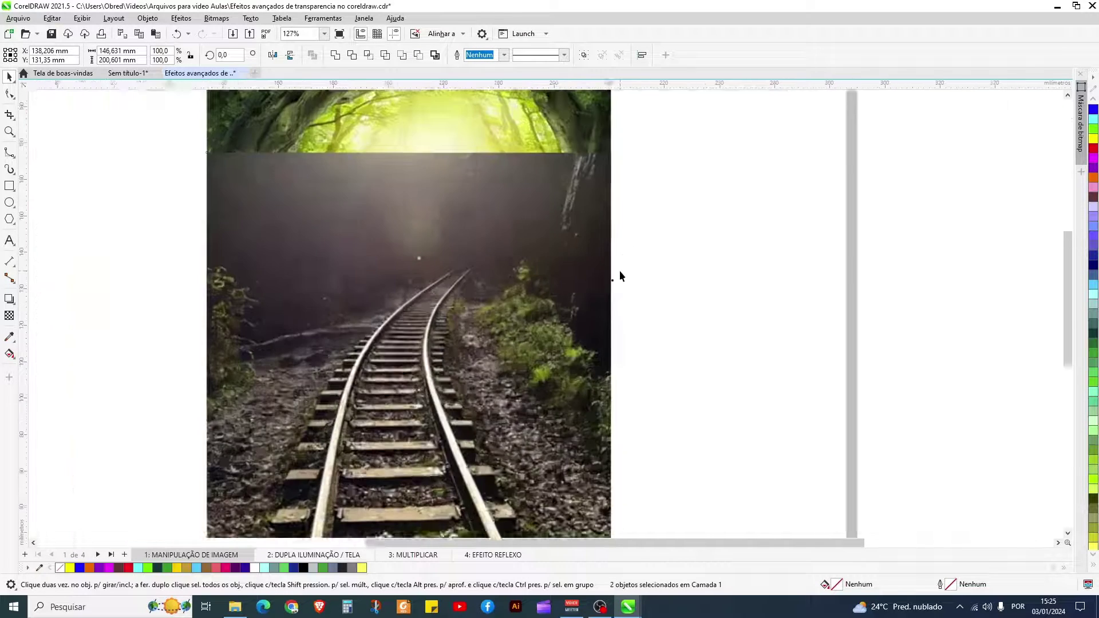
scroll(619, 277, "down", 2)
Give the railway image a uniform transparency of 40 and nudge it slightly upward over the forest tunnel.
left_click(527, 347)
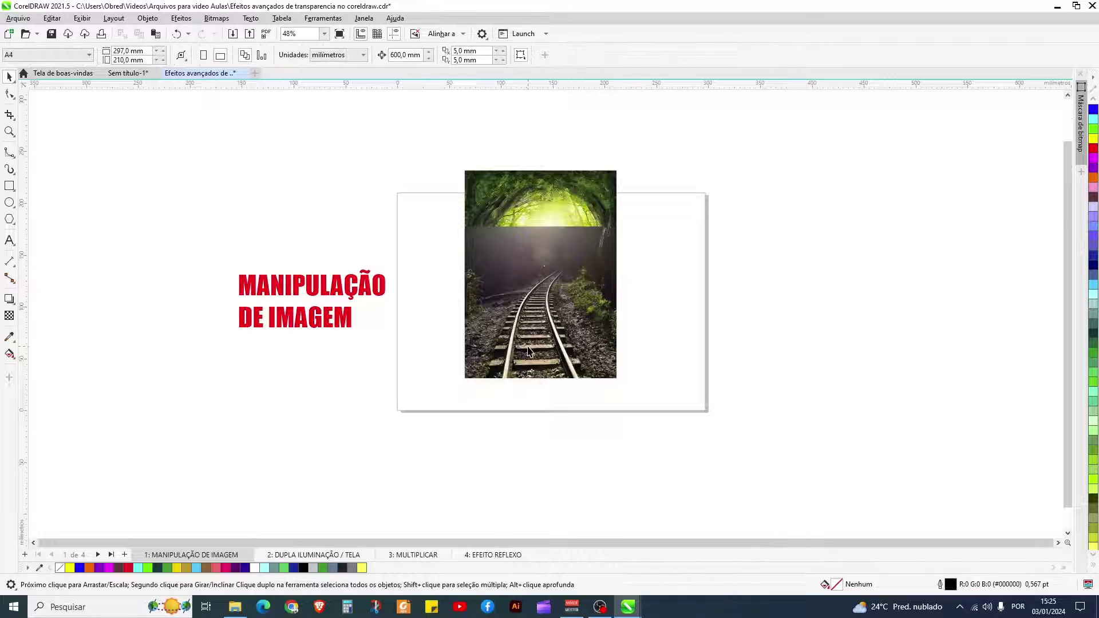
left_click(10, 315)
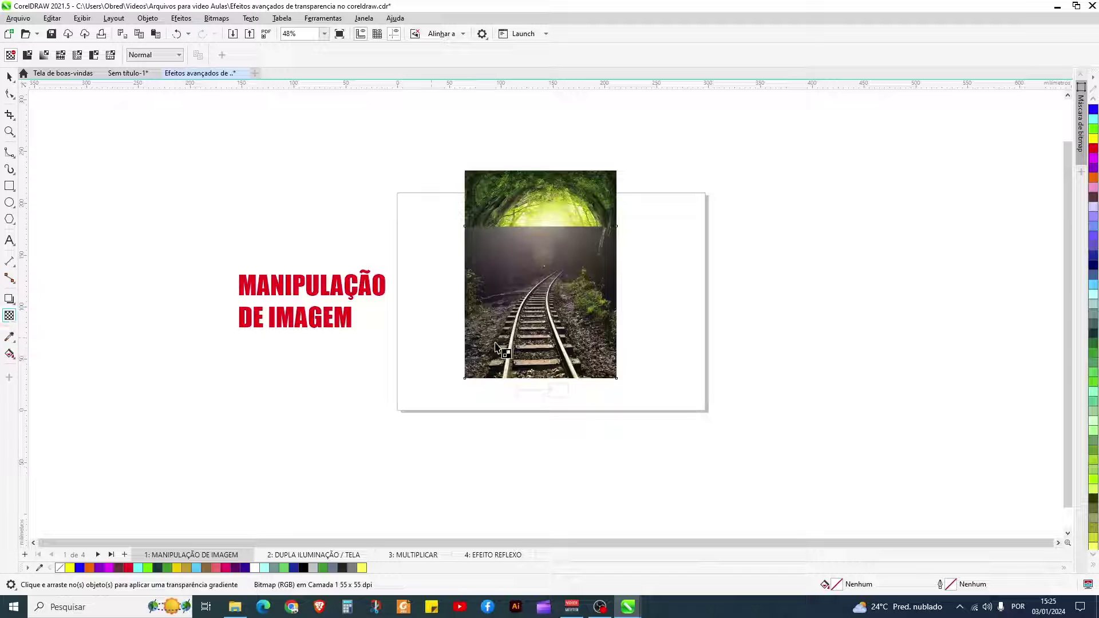
left_click_drag(517, 394, 528, 399)
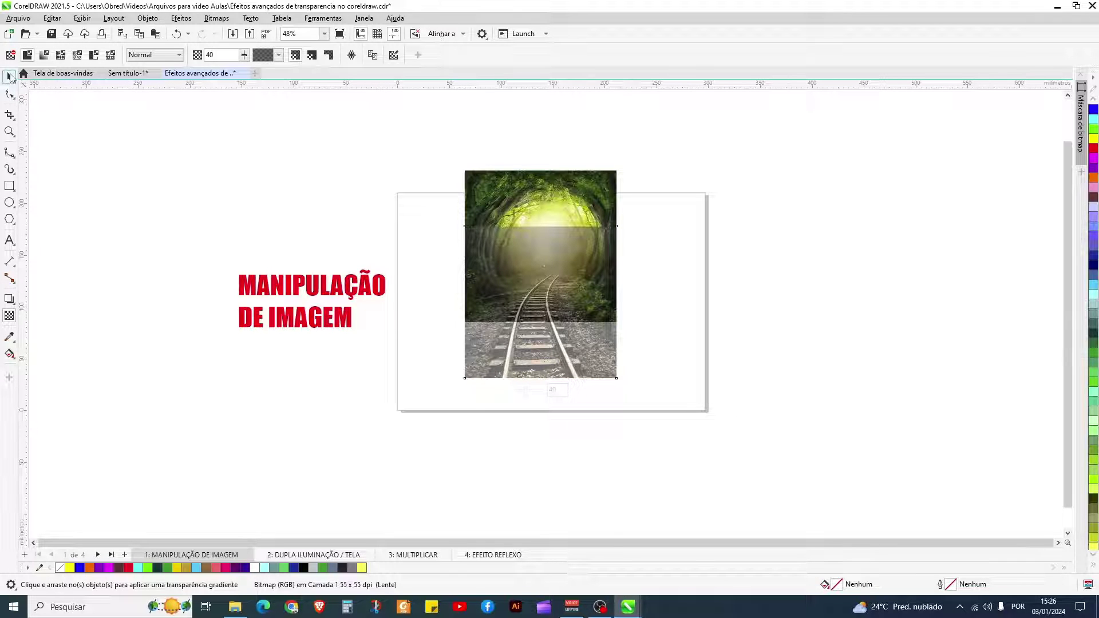
left_click(11, 78)
left_click_drag(538, 364, 538, 357)
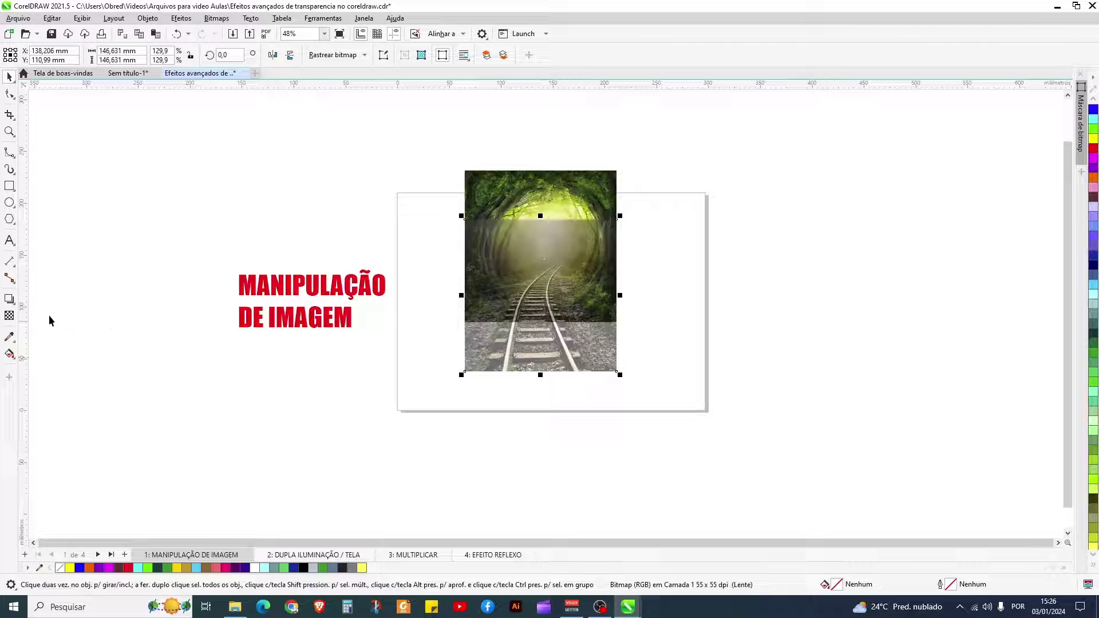
Replace the railway image's uniform transparency with a vertical linear fade from mid-track up to the tunnel's light, shifting its midpoint slightly down.
left_click(9, 315)
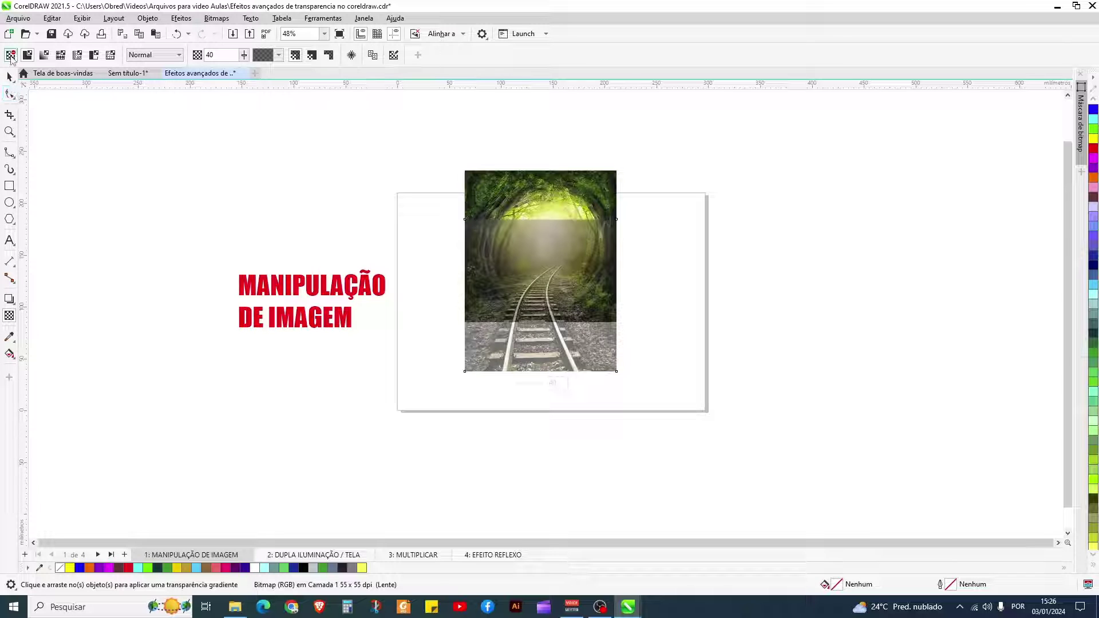
left_click(11, 55)
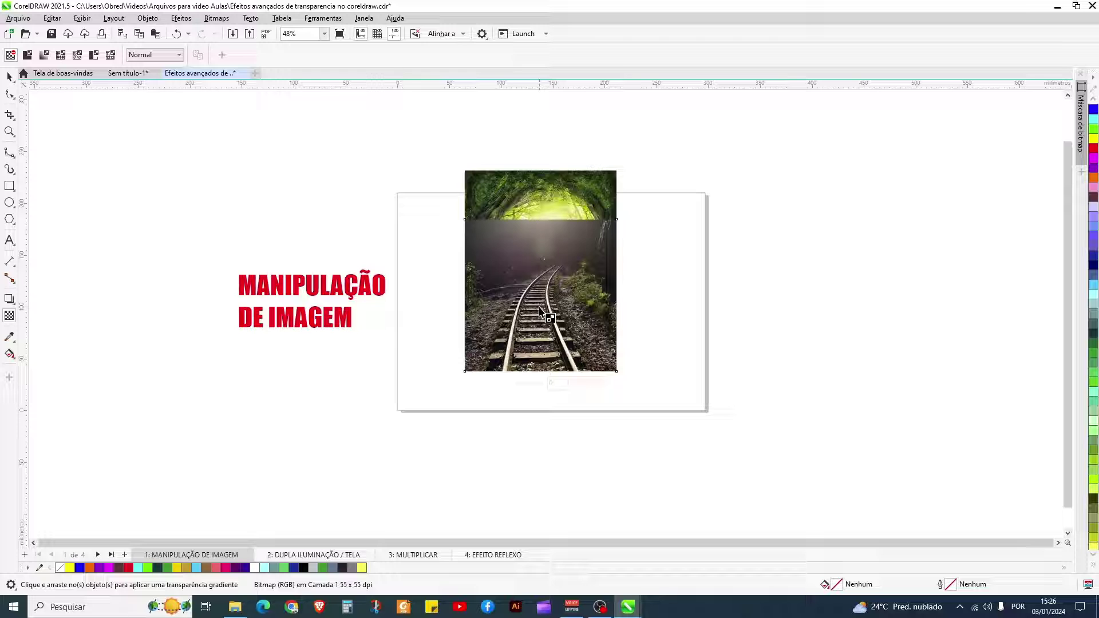
left_click_drag(539, 304, 539, 246)
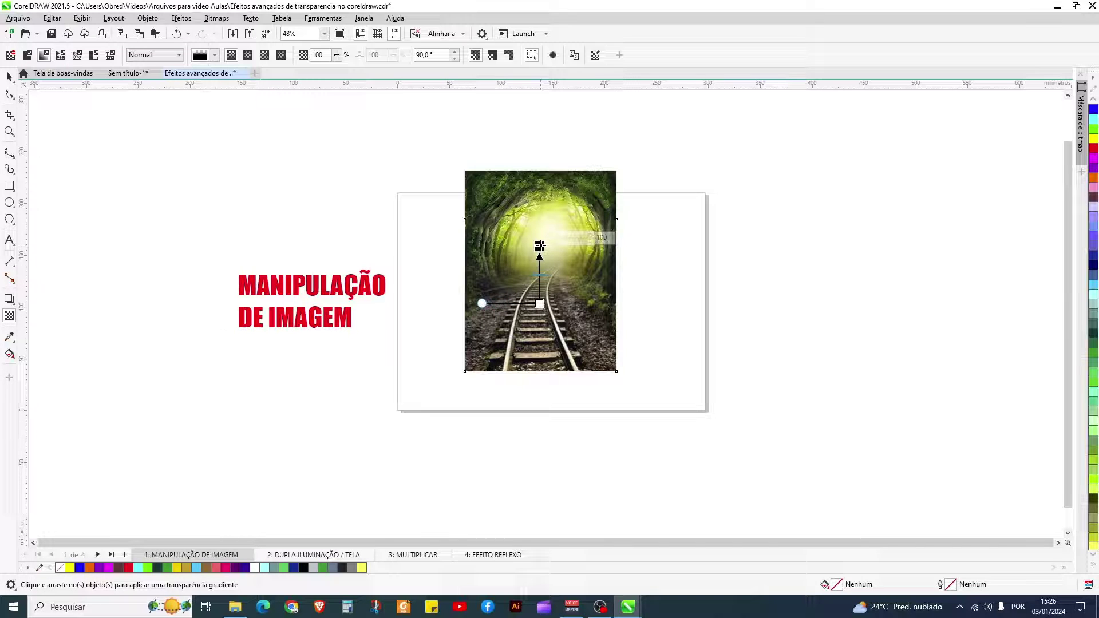
left_click(540, 245)
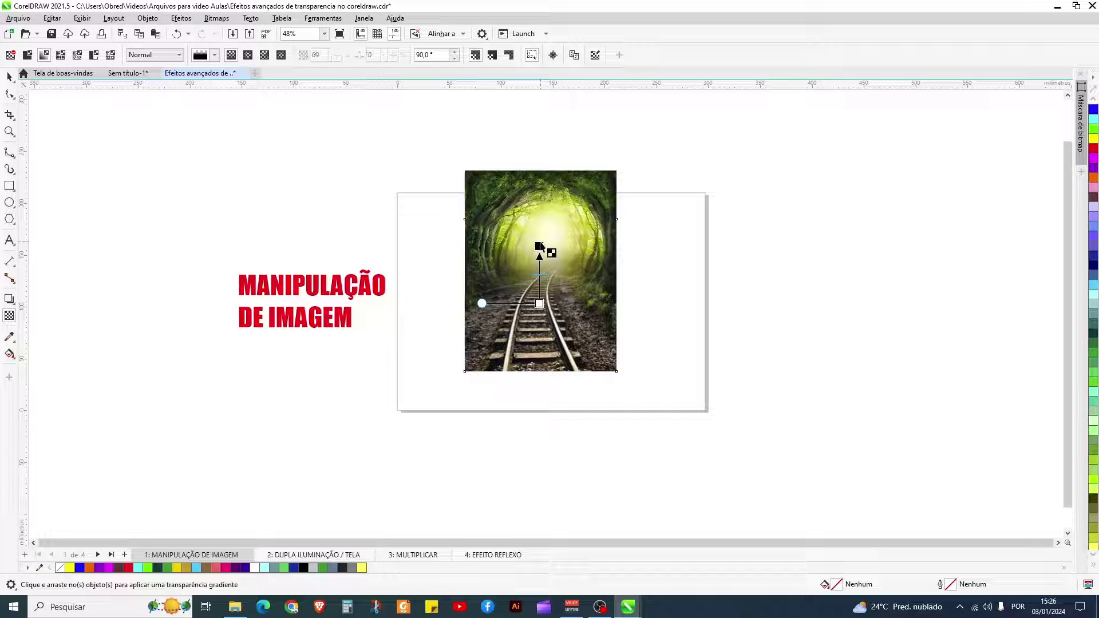
left_click_drag(540, 274, 540, 282)
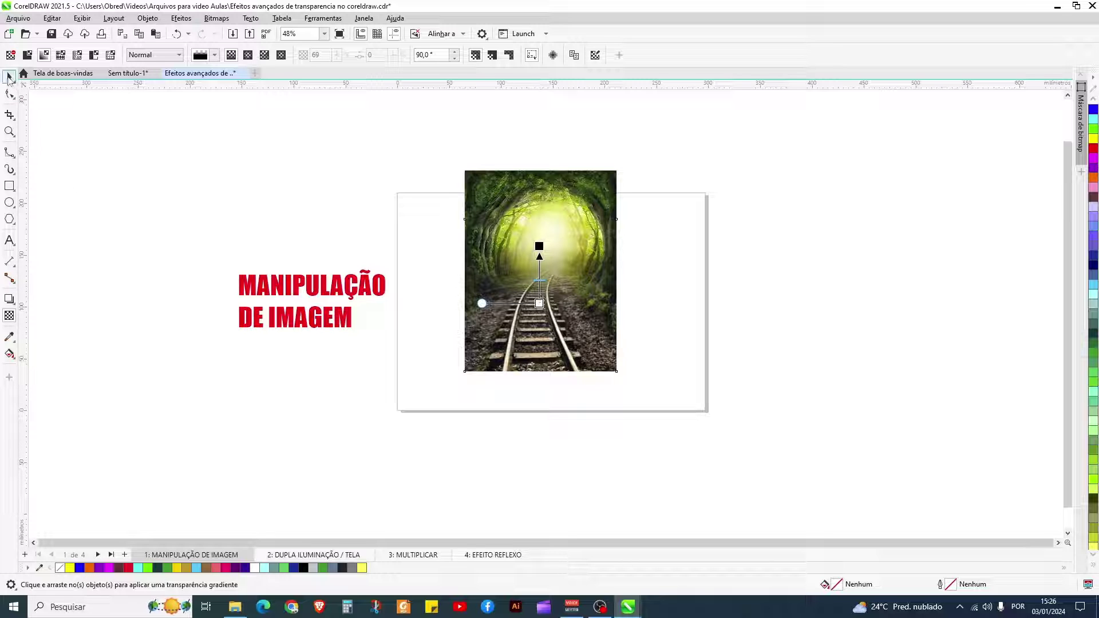
Group the forest and railway images and centre the group on the page.
left_click(9, 76)
left_click(403, 199)
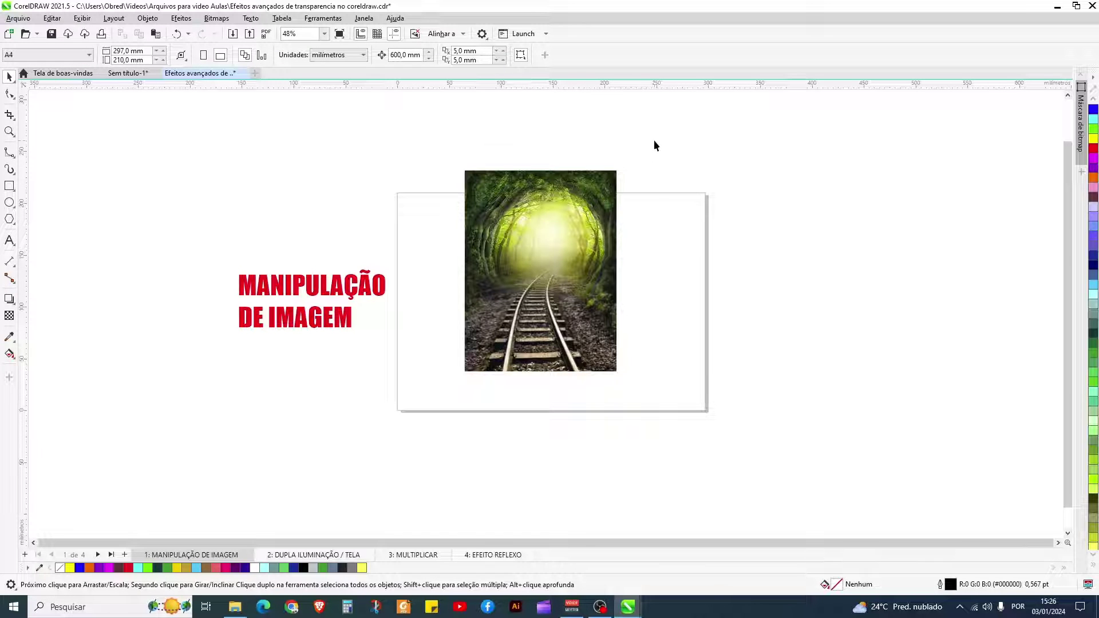
left_click_drag(655, 145, 438, 405)
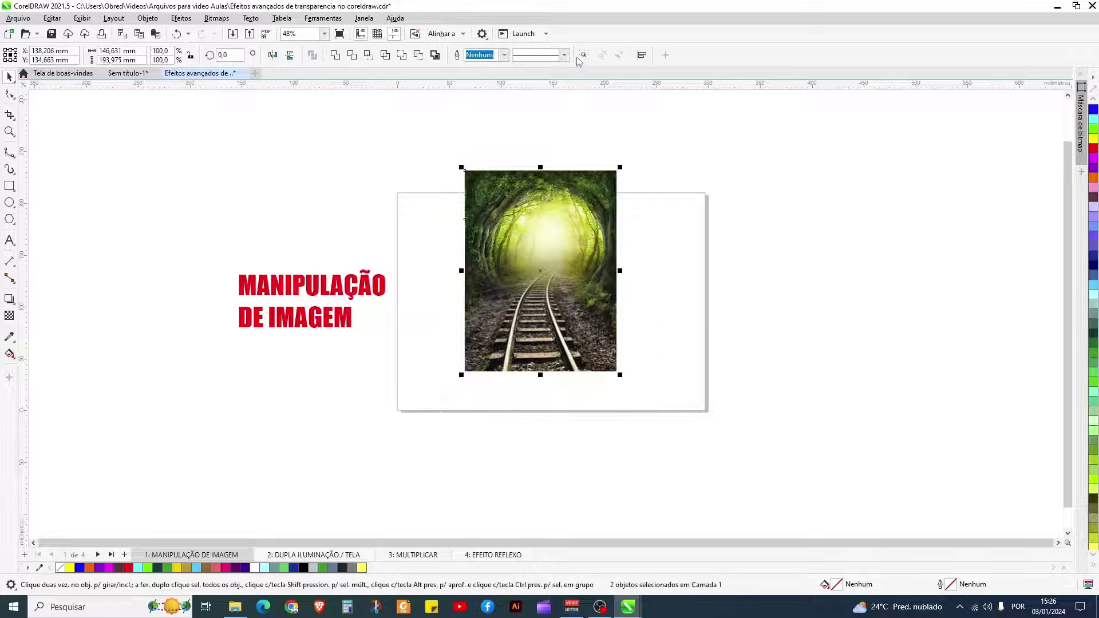
left_click(584, 54)
key("p")
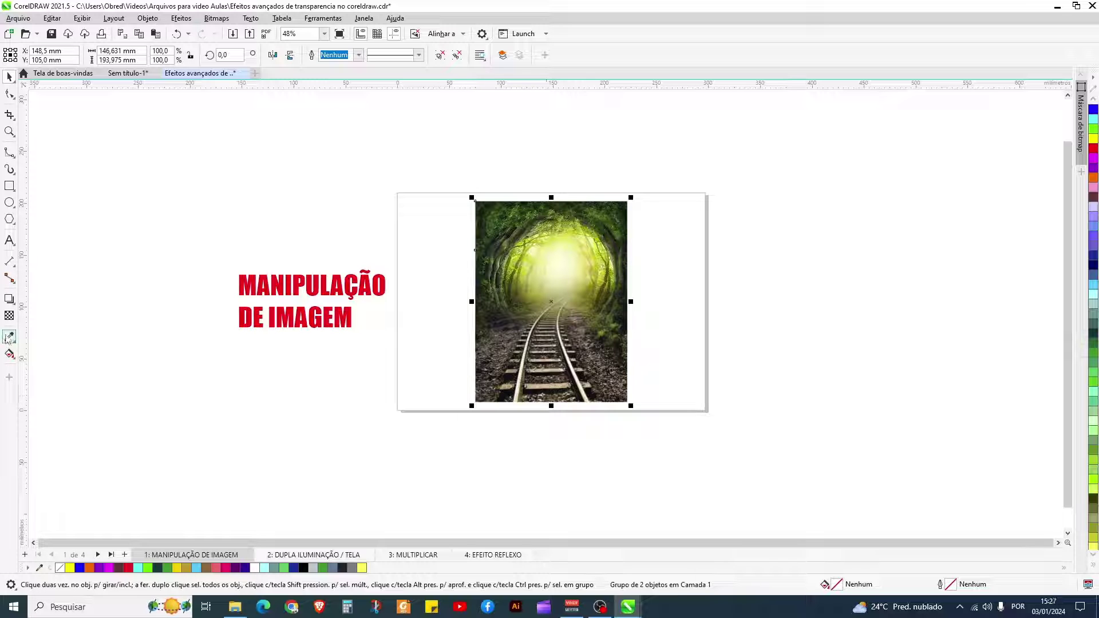
On the DUPLA ILUMINAÇÃO / TELA page, place a copy of the gold gradient square to the right of the original.
left_click(9, 316)
left_click(288, 556)
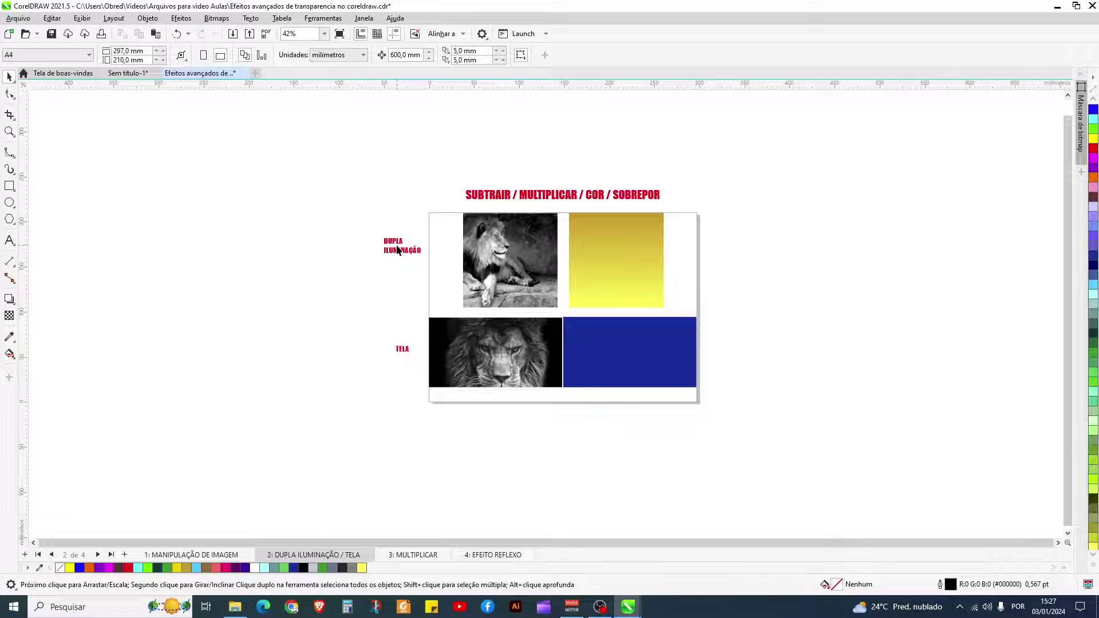
scroll(397, 251, "up", 2)
scroll(398, 251, "up", 2)
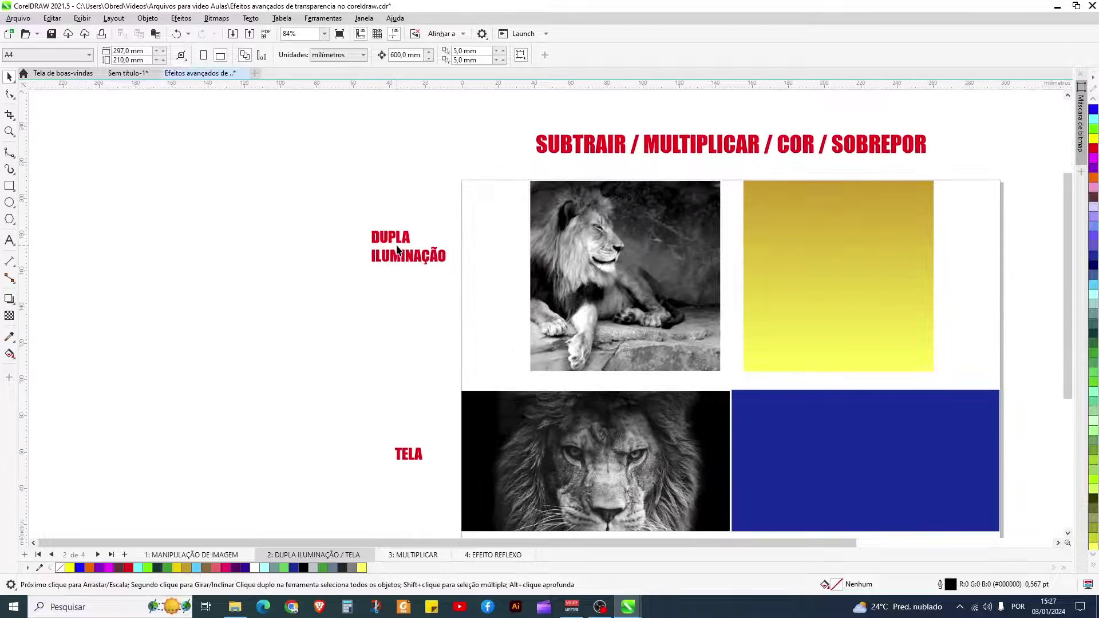
scroll(398, 250, "down", 2)
scroll(397, 250, "down", 2)
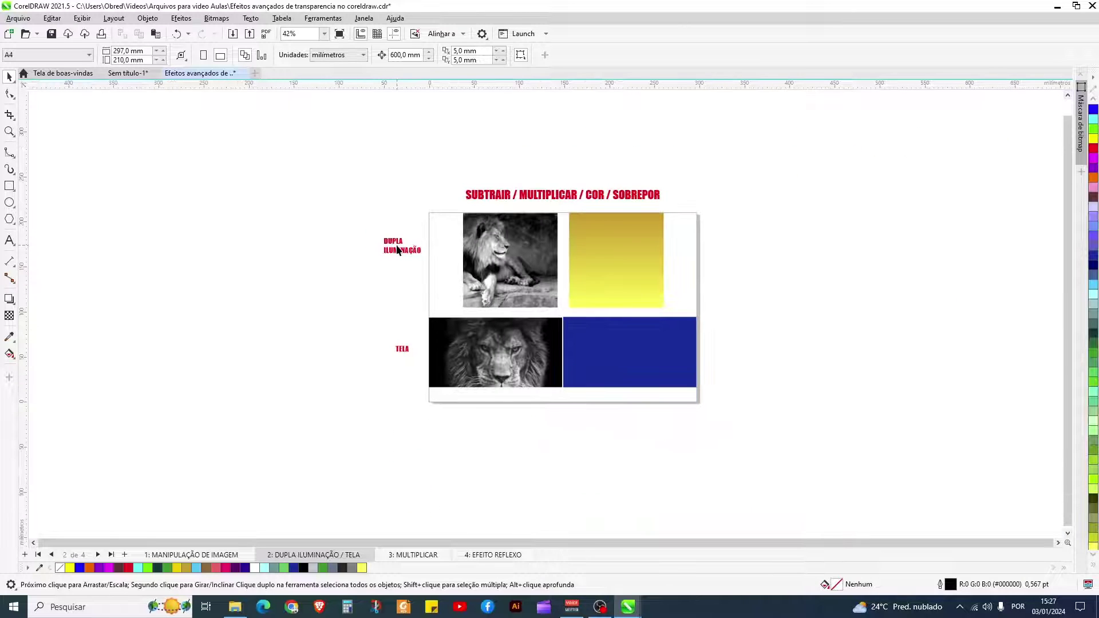
left_click(579, 260)
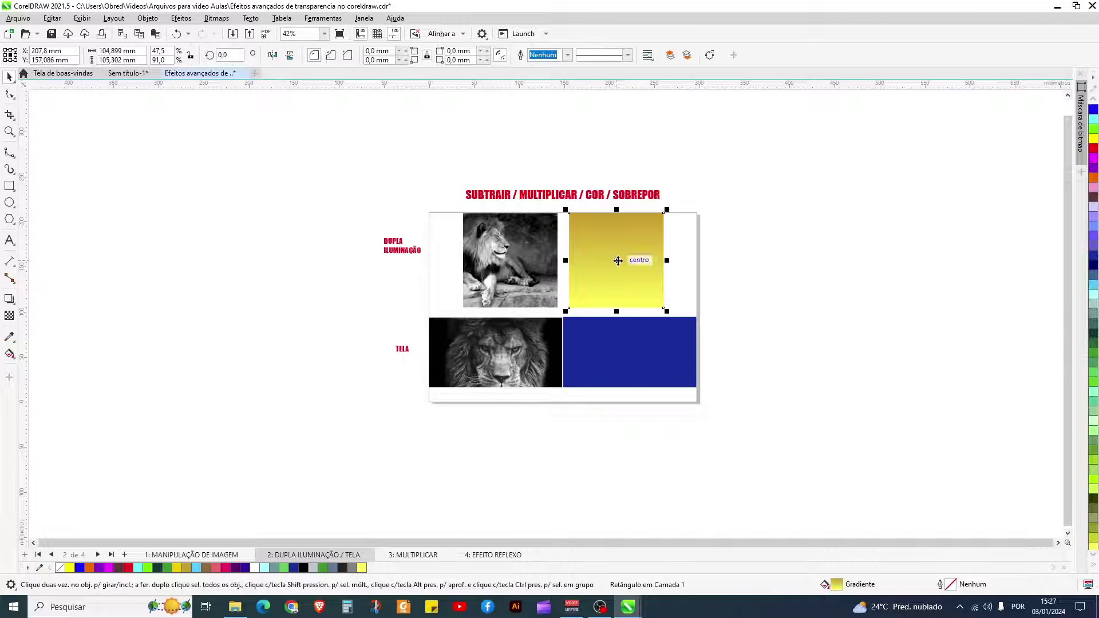
left_click_drag(621, 261, 722, 264)
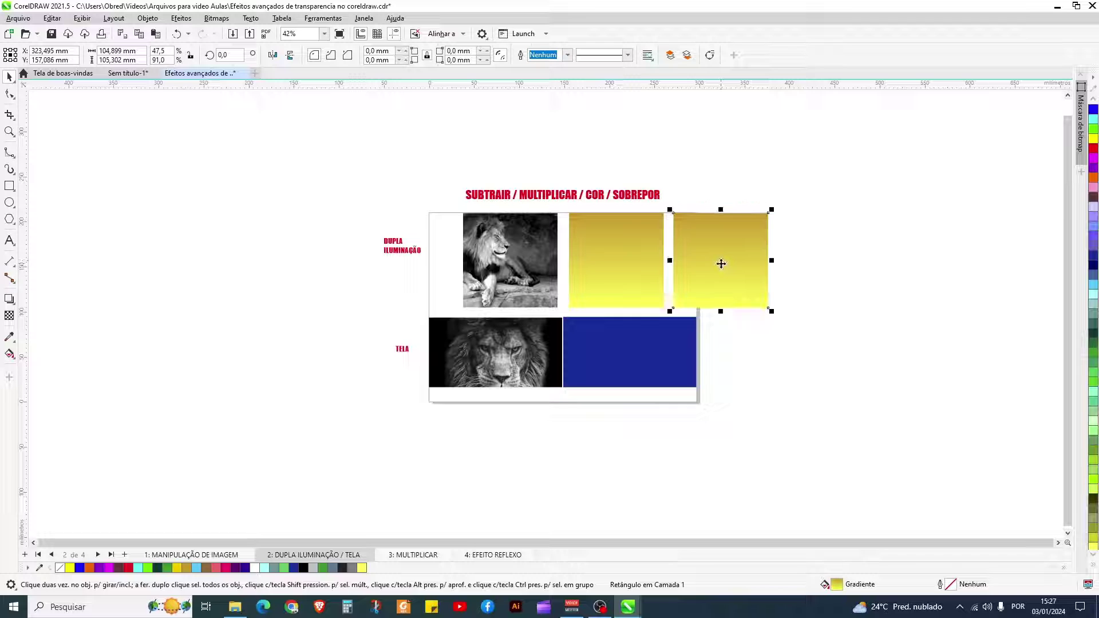
Set the start colour of the copied square's gradient to Laranja (#FF6600).
key("g")
left_click(716, 213)
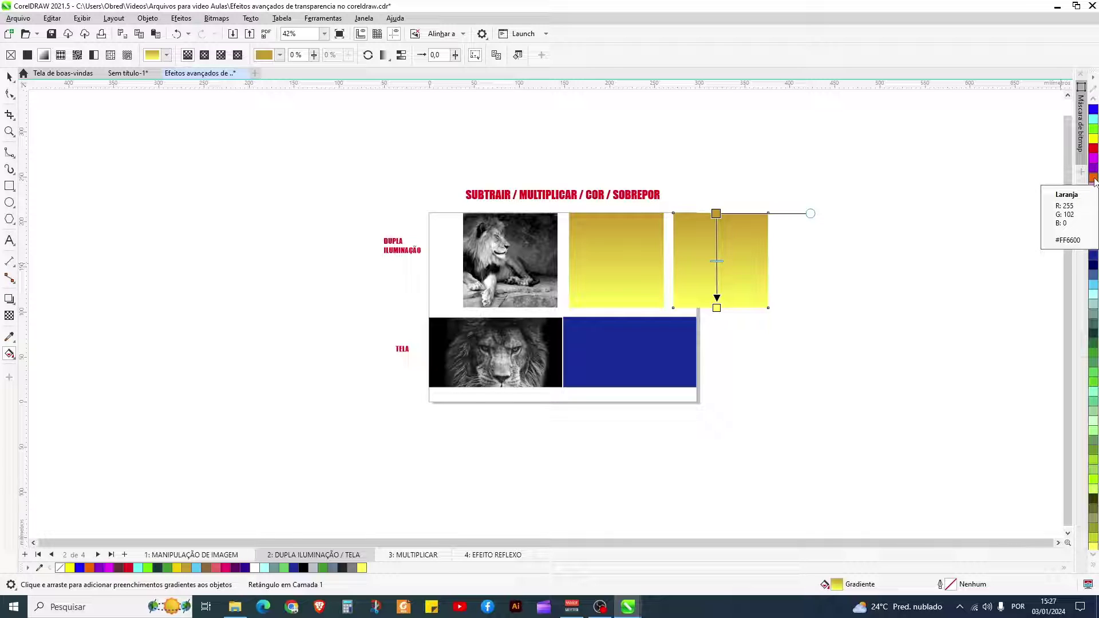
left_click(1093, 180)
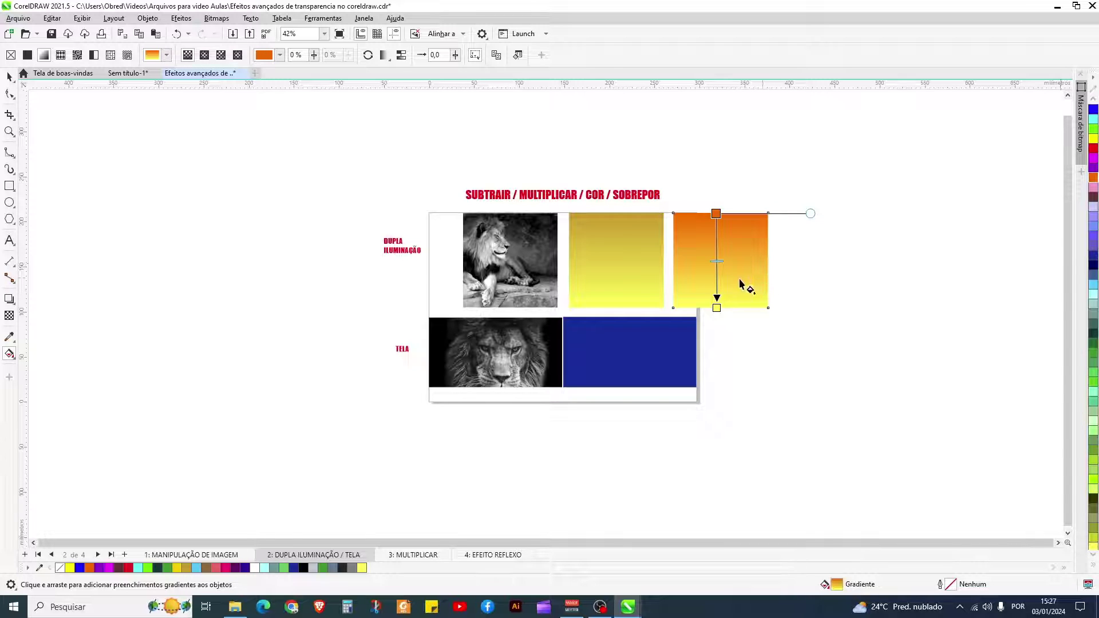
Set the end colour of the copied square's gradient to the bright yellow #F7EC1B.
left_click(717, 307)
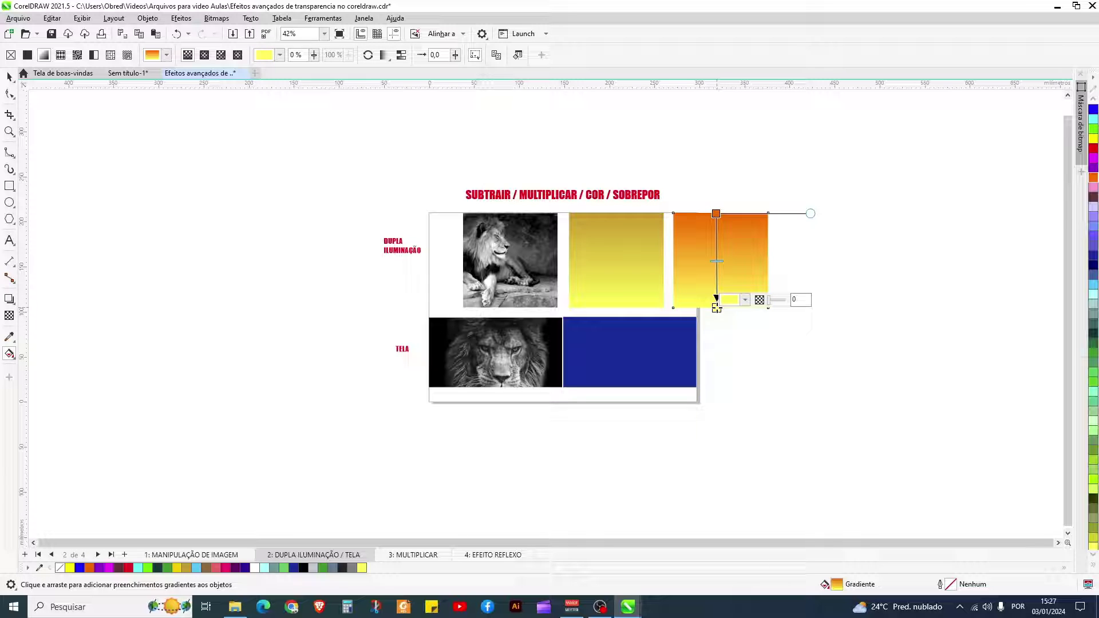
left_click(746, 300)
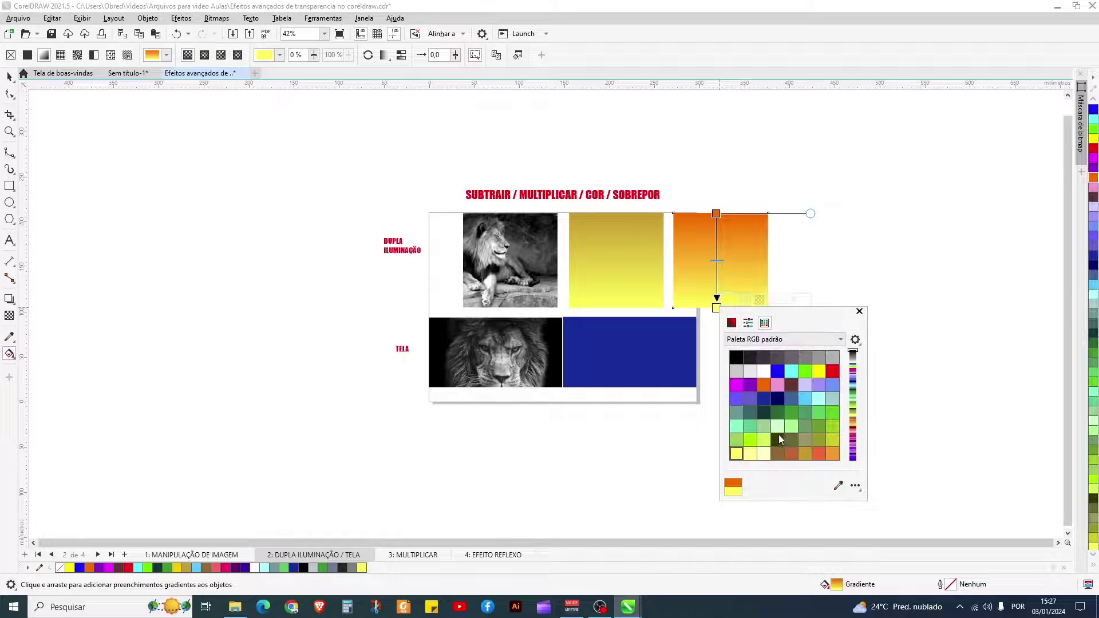
left_click(731, 323)
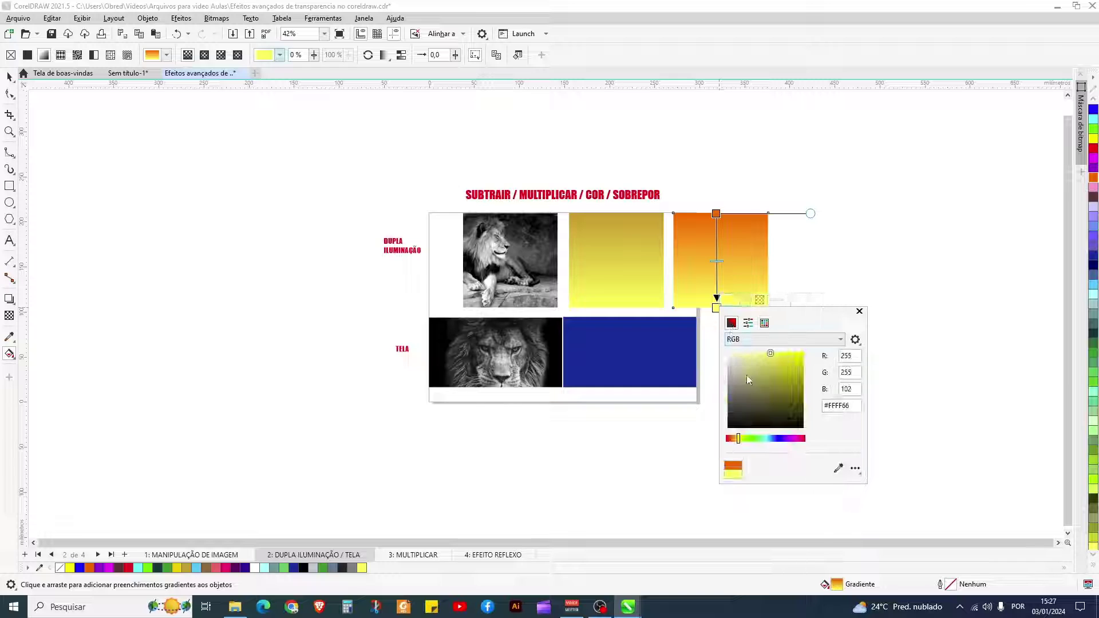
left_click_drag(738, 441, 740, 445)
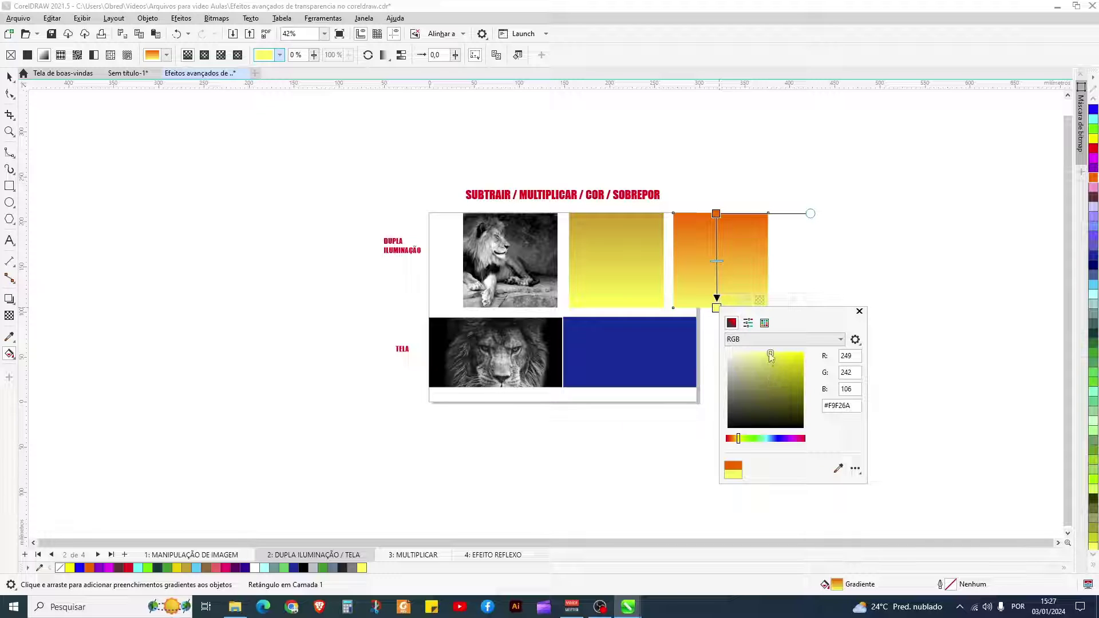
left_click_drag(771, 356, 795, 358)
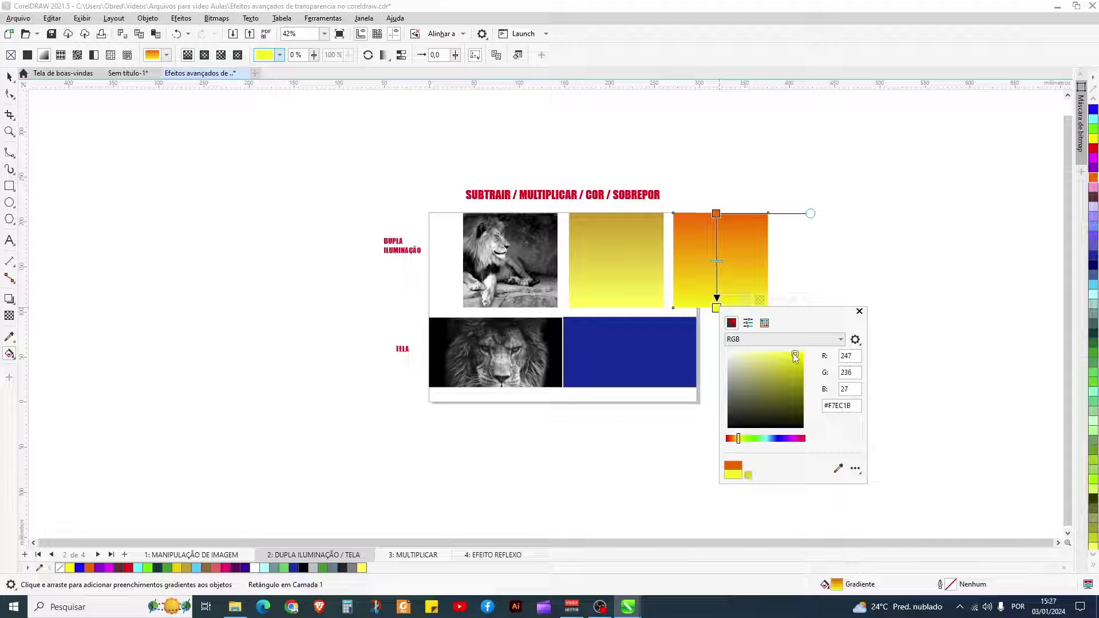
left_click(727, 275)
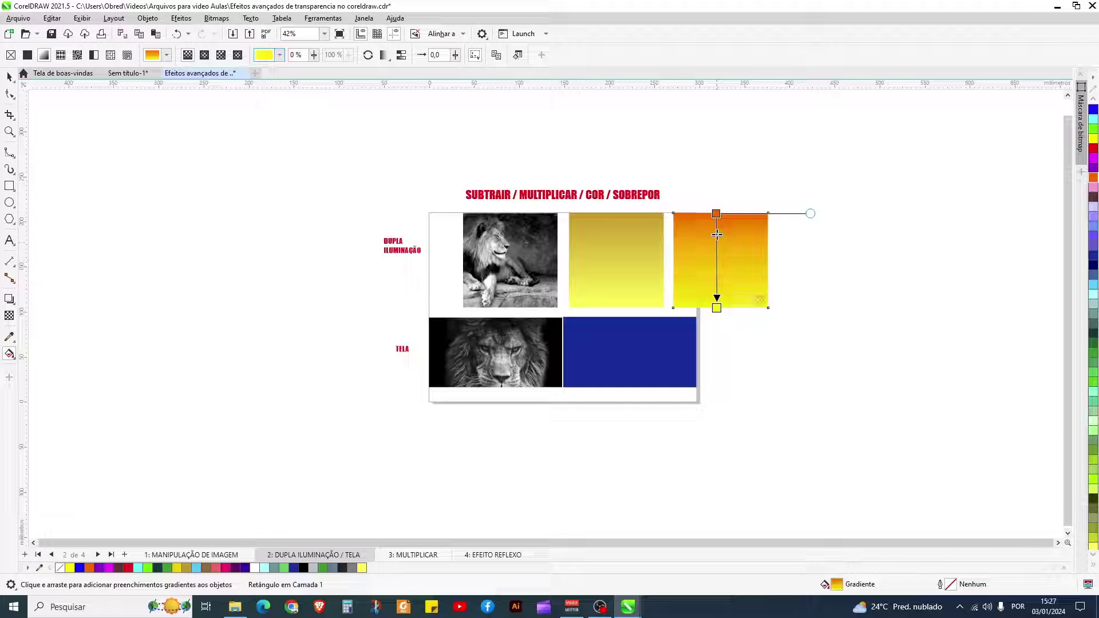
Shift the orange-yellow gradient's midpoint closer to its orange end and turn on smooth colour transitions.
left_click_drag(717, 234, 717, 239)
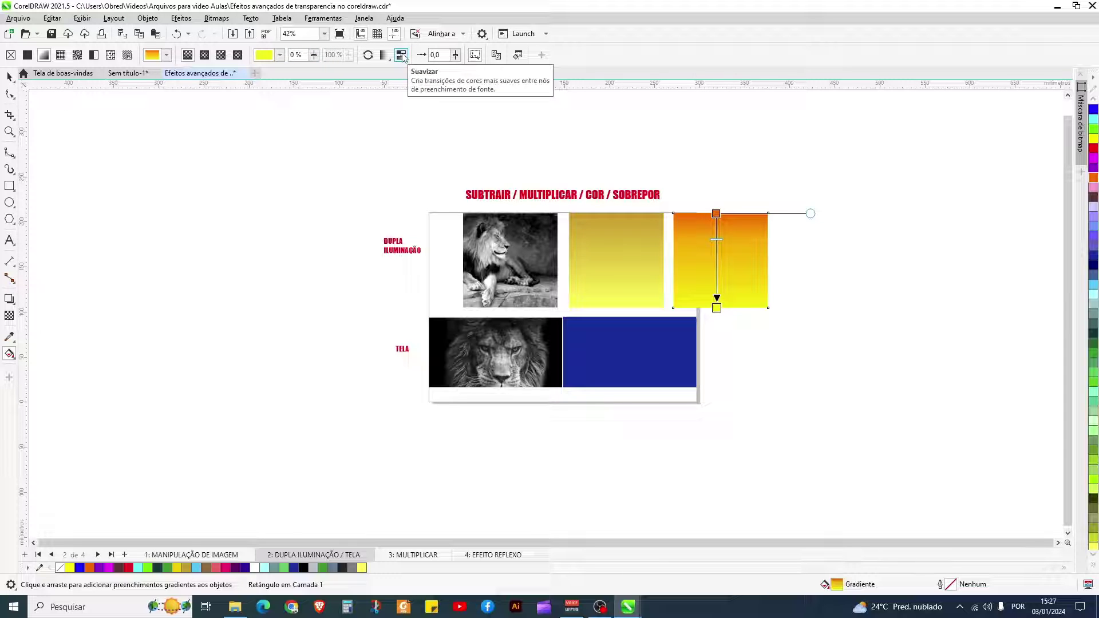
left_click(402, 55)
left_click(9, 76)
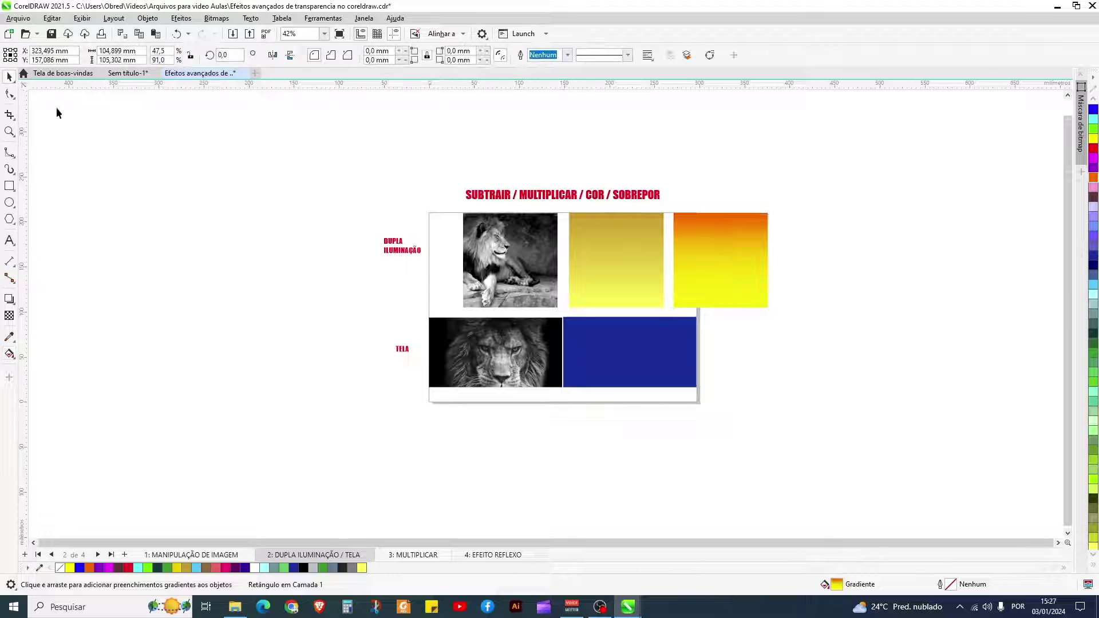
left_click(58, 113)
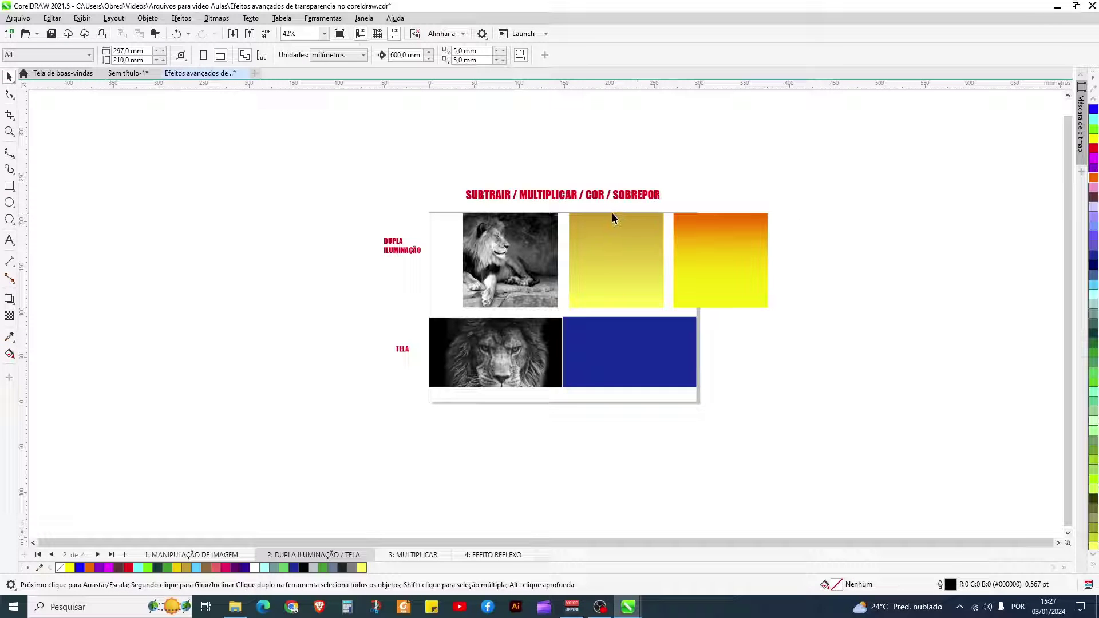
Centre the gold gradient square horizontally over the sitting lion photo in the DUPLA ILUMINAÇÃO row.
left_click(601, 254)
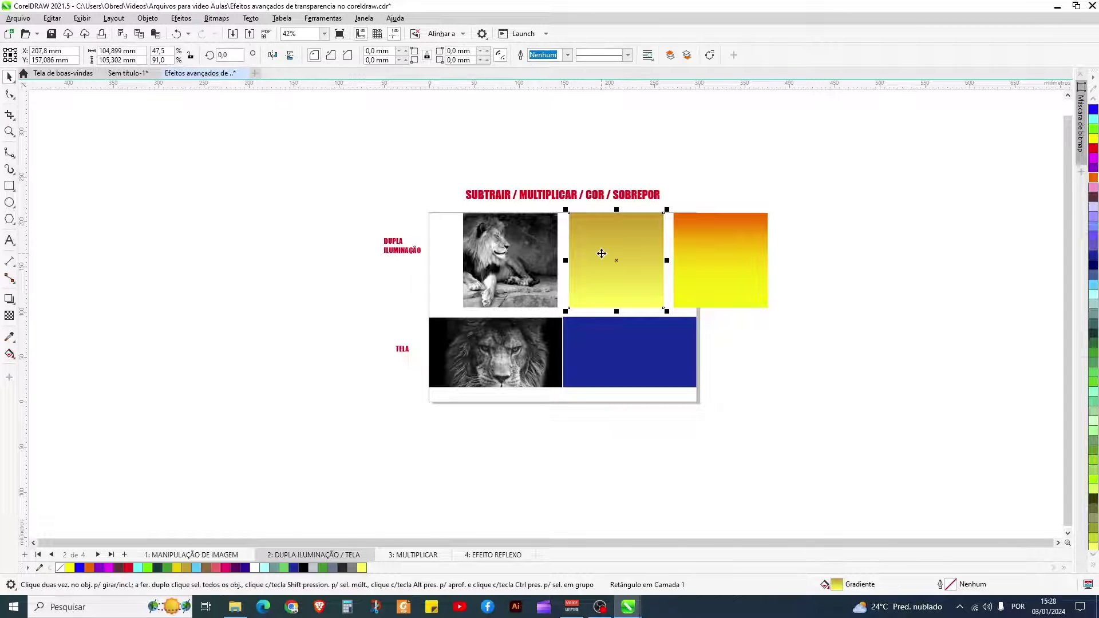
left_click(508, 254, "shift")
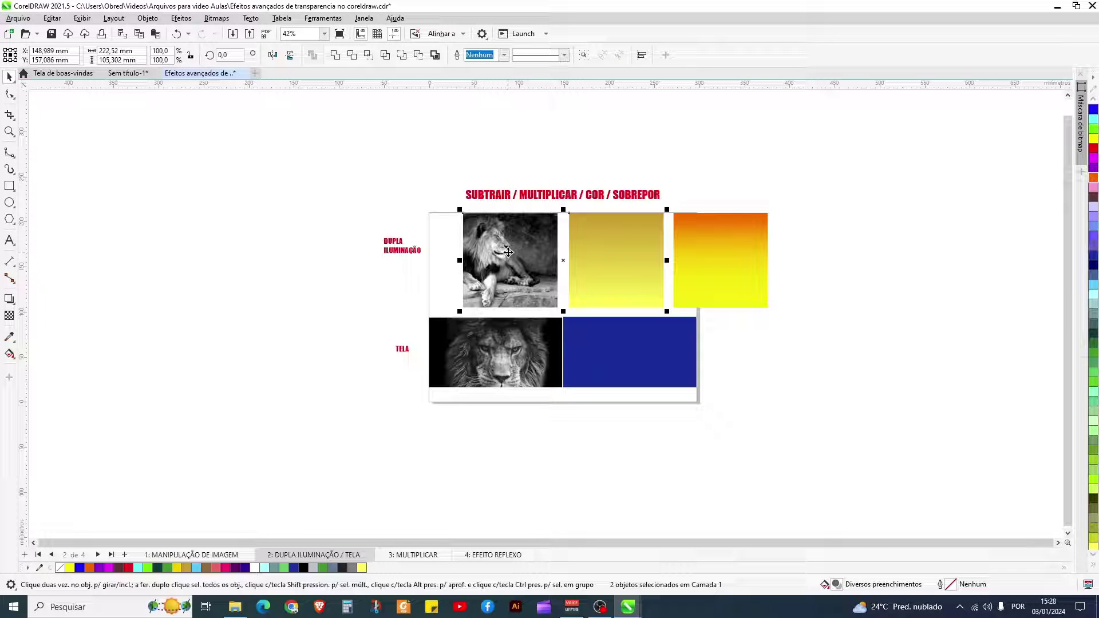
left_click(618, 247)
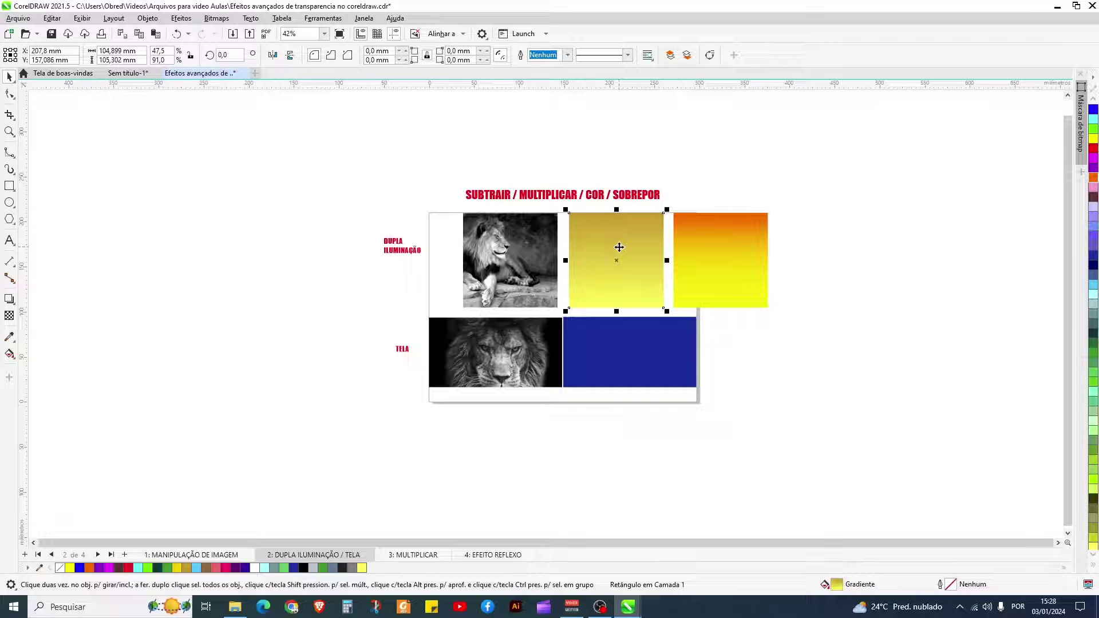
left_click(513, 271, "shift")
key("c")
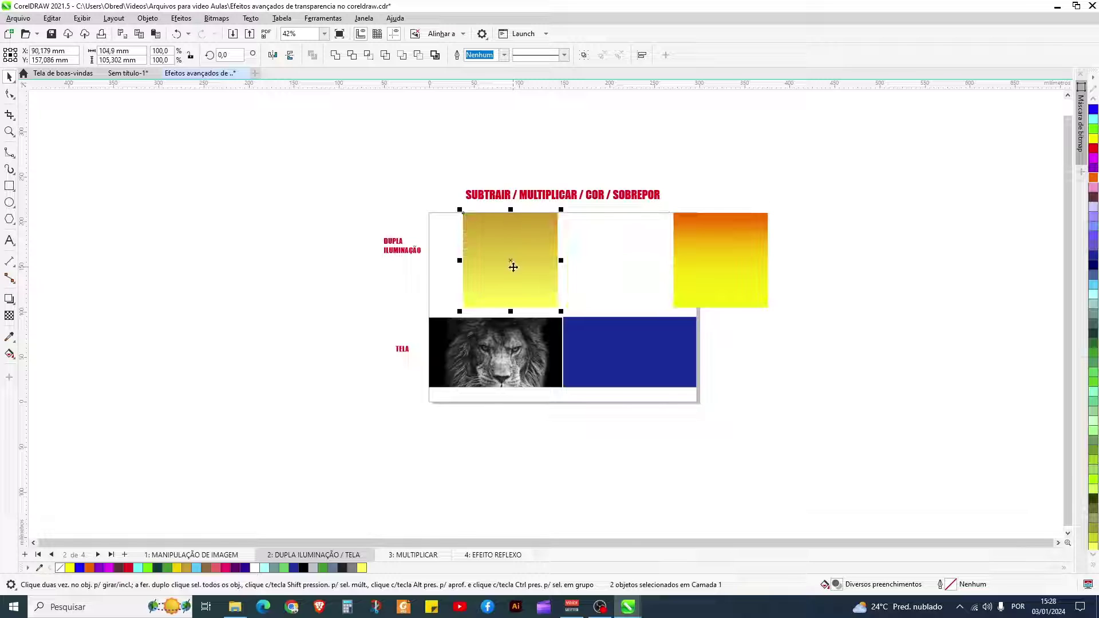
Set the transparency blend mode of the gold gradient over the lion photo to Subtrair.
left_click(602, 229)
left_click(524, 258)
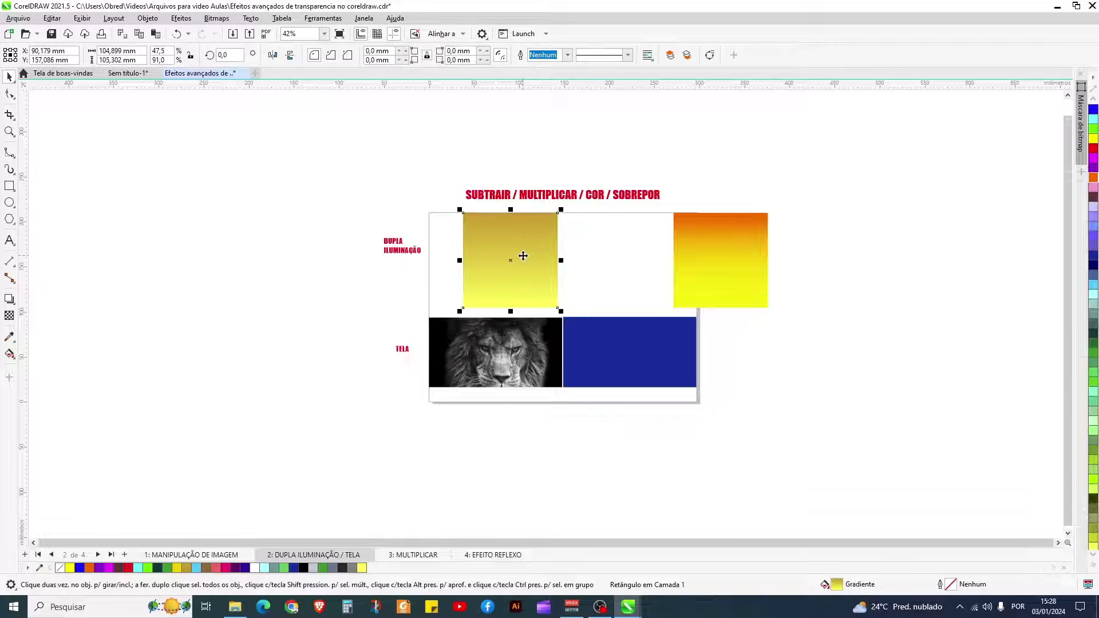
left_click(10, 315)
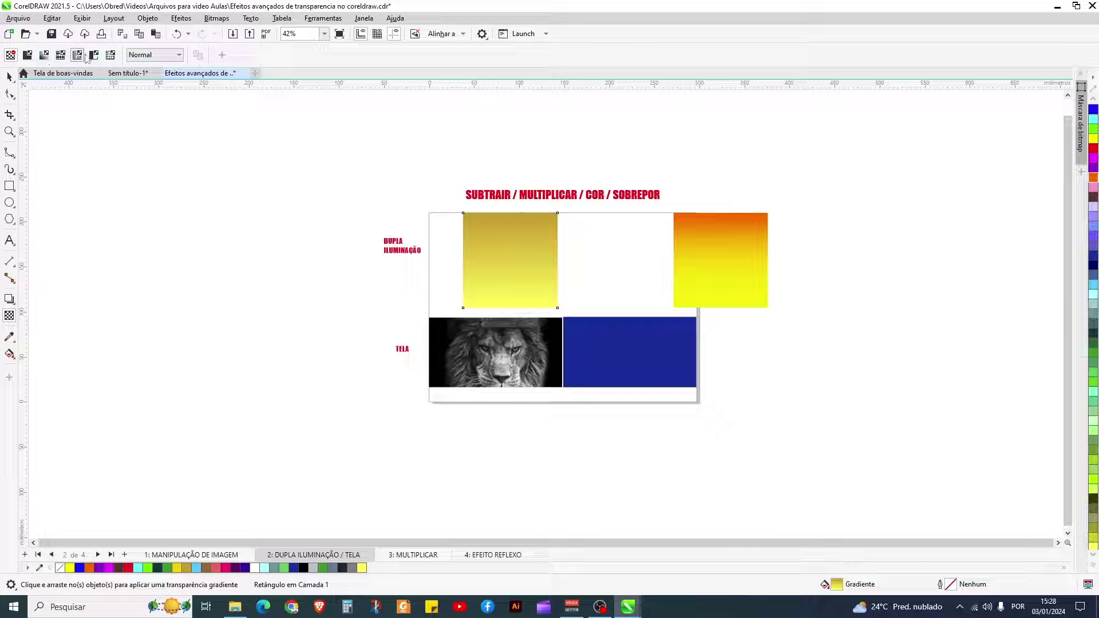
left_click(179, 56)
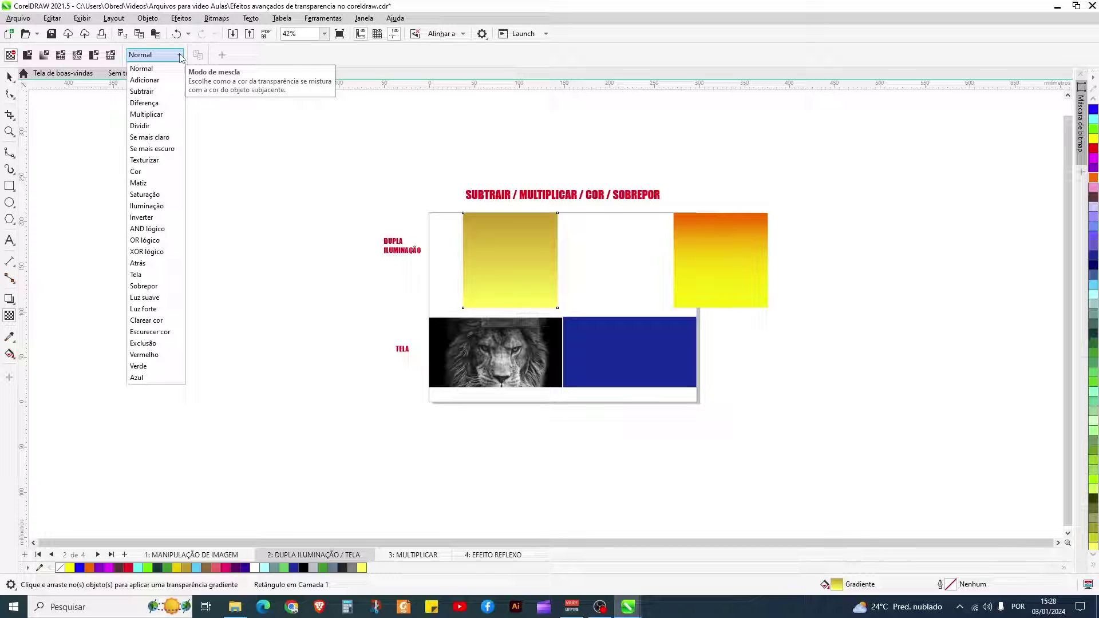
left_click(143, 92)
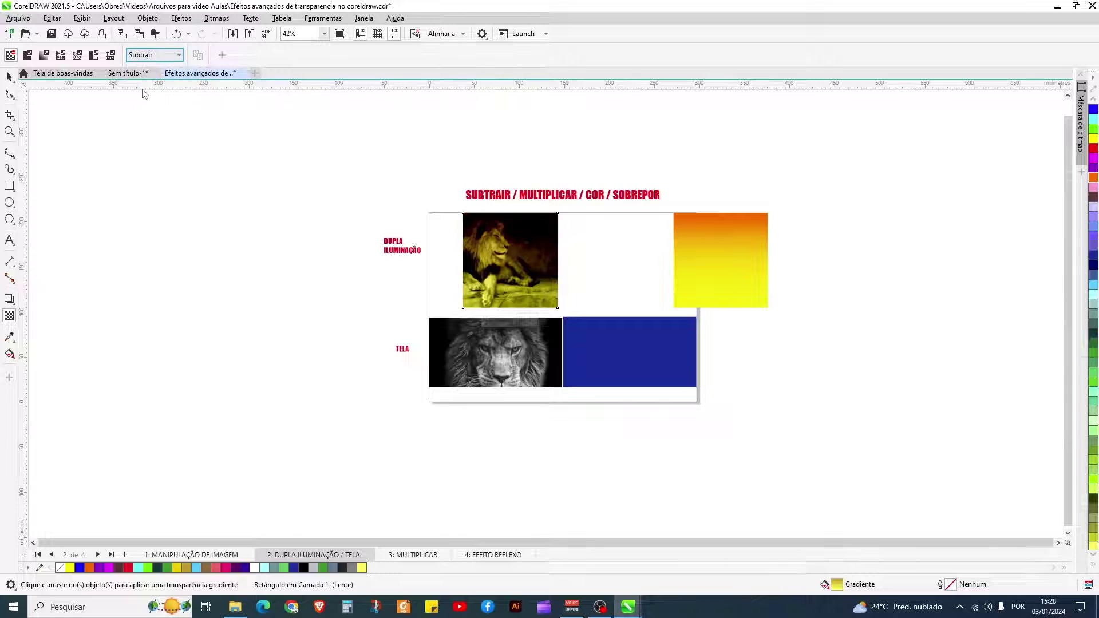
Place a copy of the Subtrair-blended lion photo and its gradient above the red SUBTRAIR / MULTIPLICAR heading.
left_click(8, 78)
left_click_drag(449, 206, 554, 308)
scroll(559, 249, "up", 4)
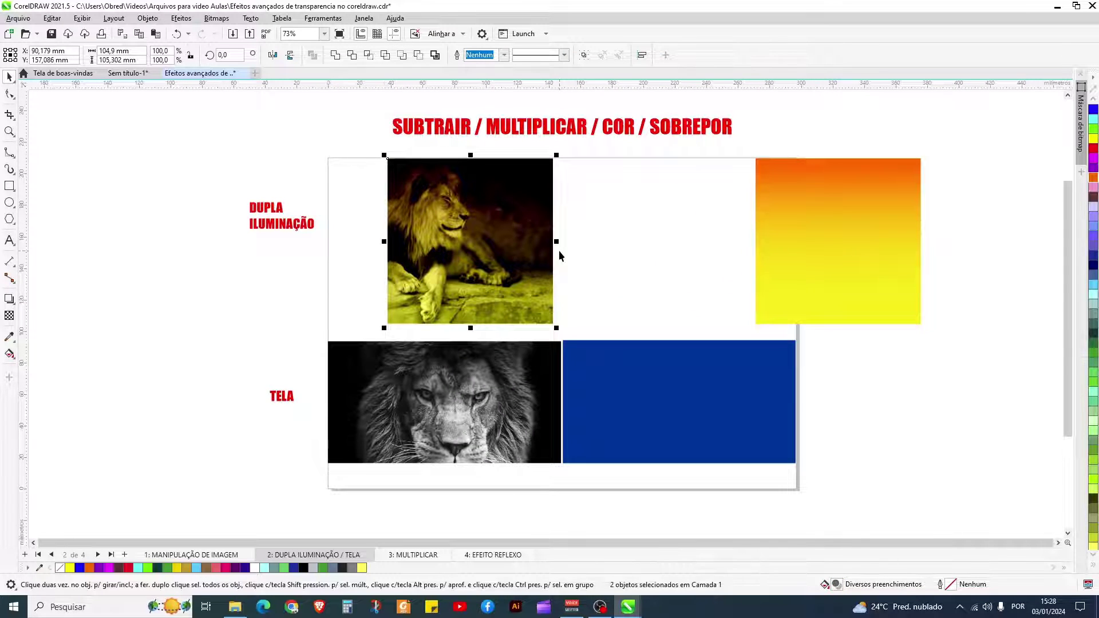
scroll(560, 252, "down", 2)
left_click_drag(501, 245, 505, 109)
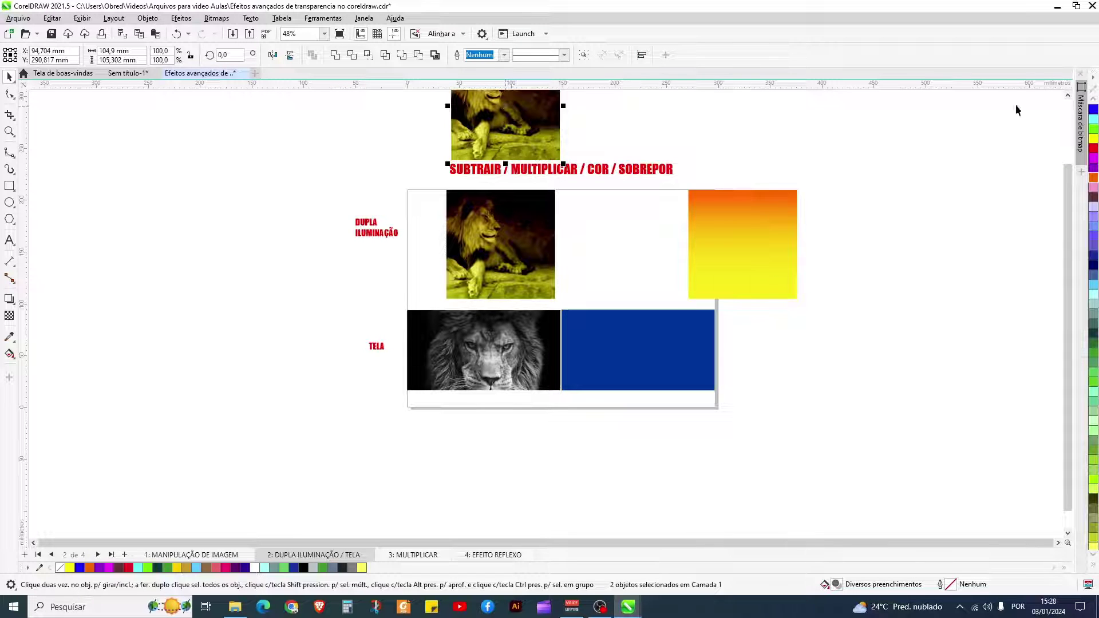
left_click(1068, 96)
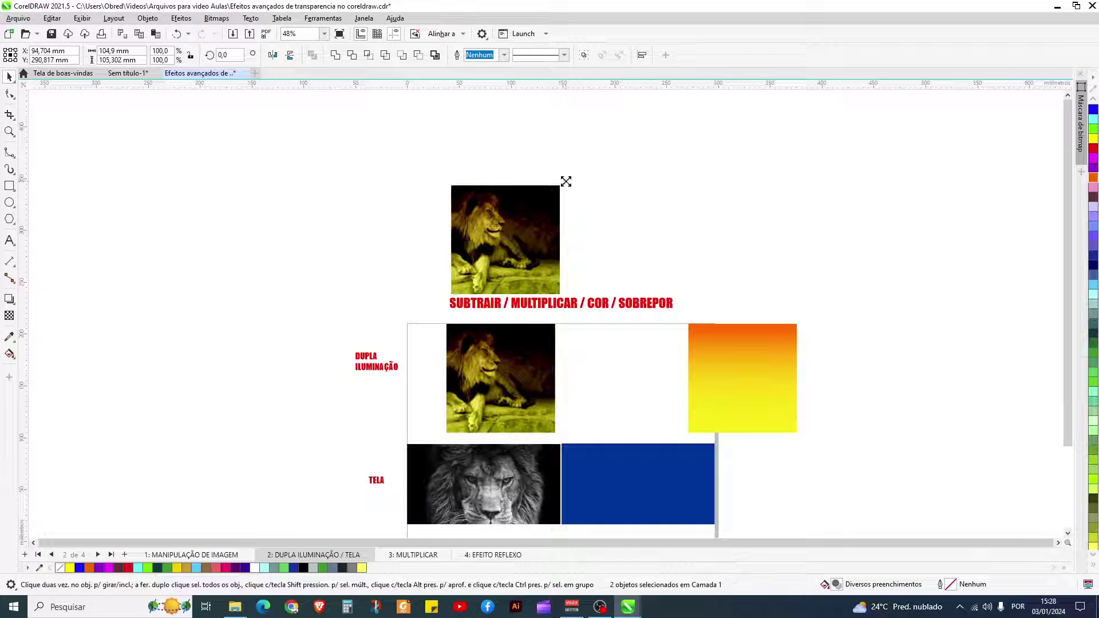
Scale the lion copy above the heading down proportionally to about 58 mm wide.
left_click_drag(563, 182, 507, 231)
scroll(497, 244, "up", 2)
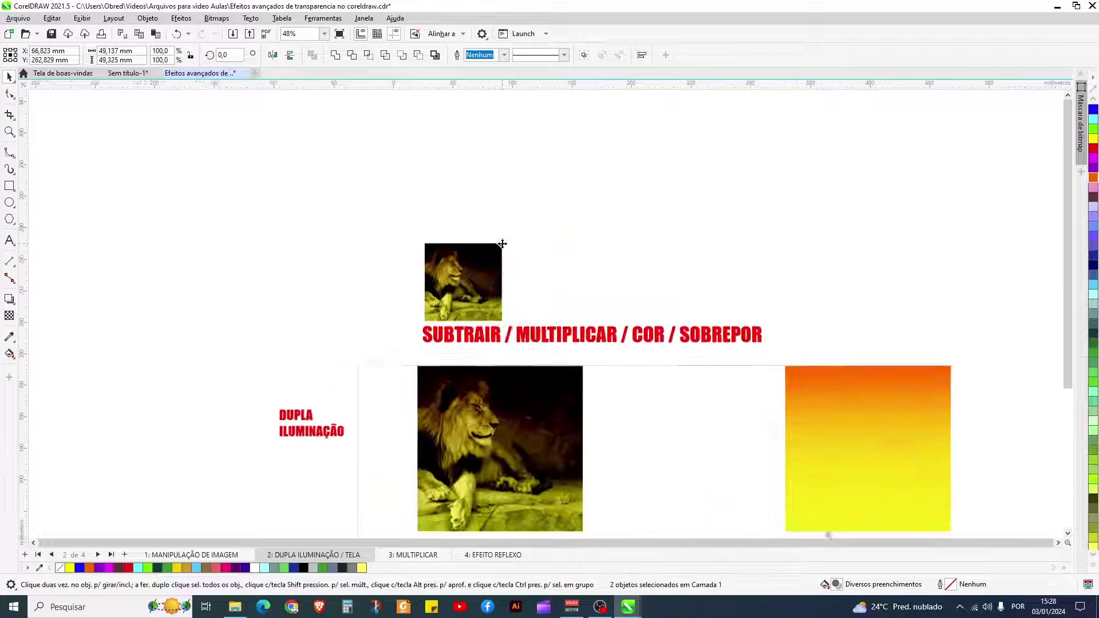
scroll(497, 243, "down", 1)
left_click_drag(431, 240, 417, 228)
scroll(417, 228, "down", 1)
scroll(417, 228, "down", 1)
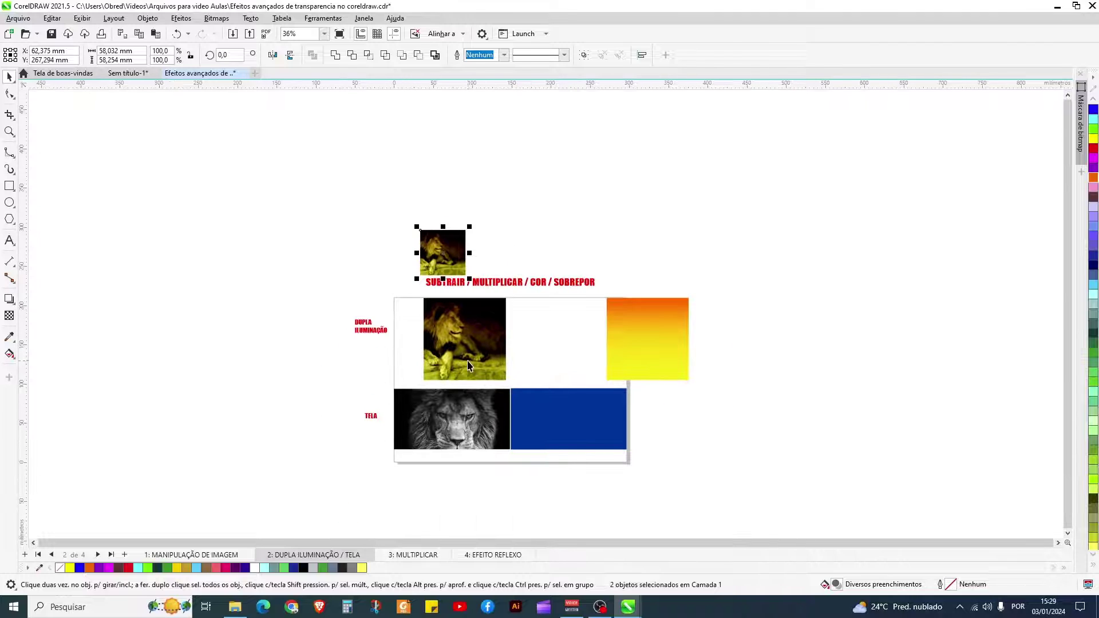
Change the blend mode of the gold gradient over the large lion photo to Multiplicar.
left_click(468, 366)
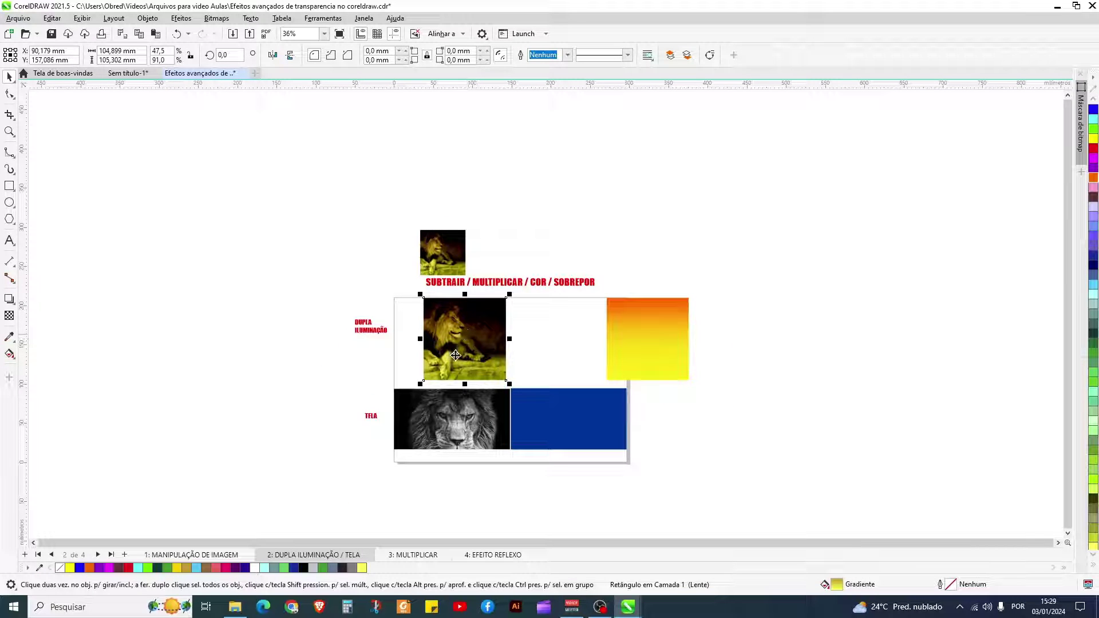
left_click(8, 318)
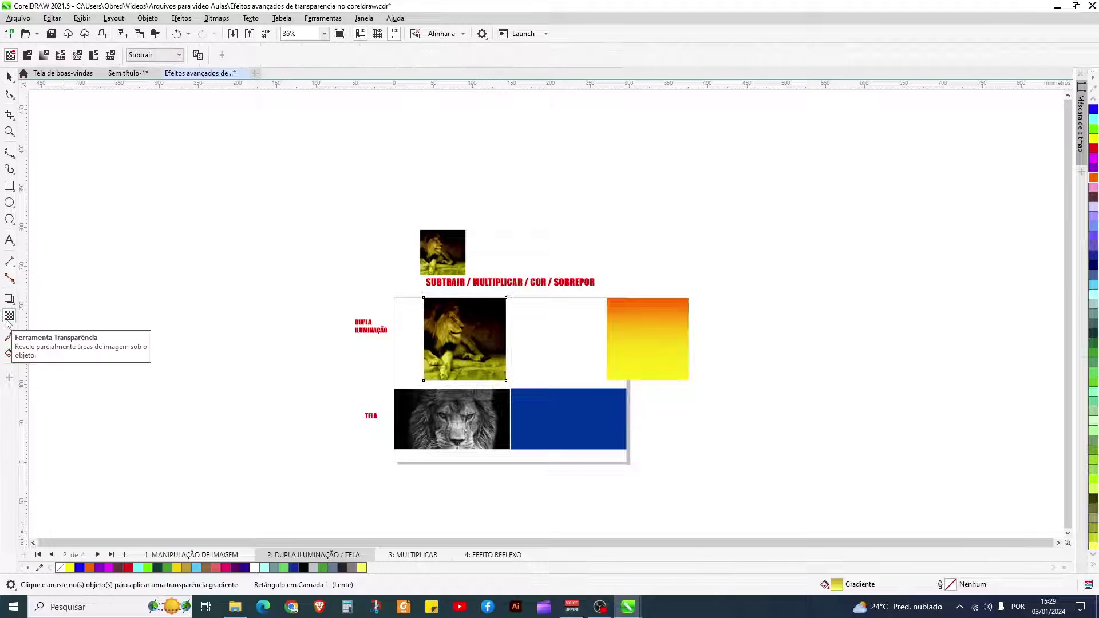
left_click(179, 56)
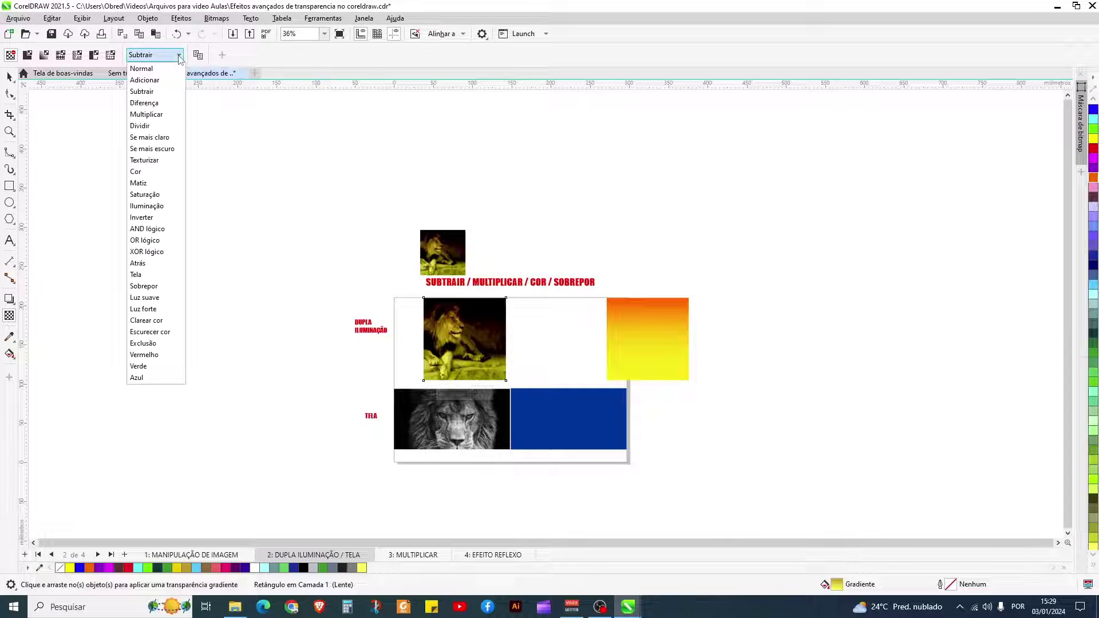
left_click(154, 113)
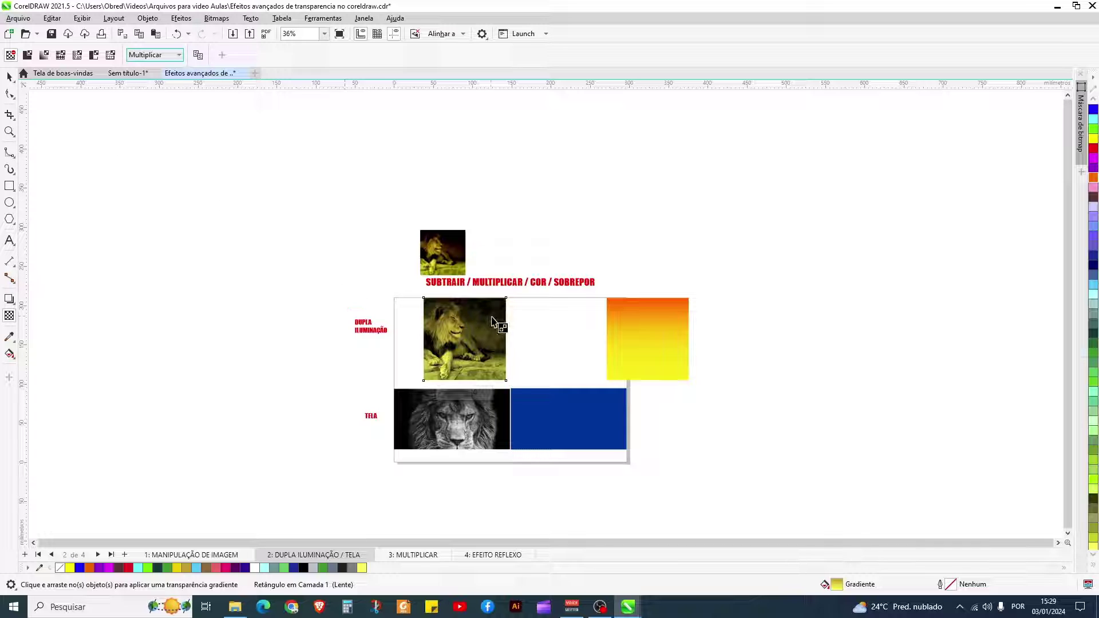
Copy the Multiplicar version of the lion beside the first thumbnail and scale it down to about 57.5 mm wide.
left_click(9, 76)
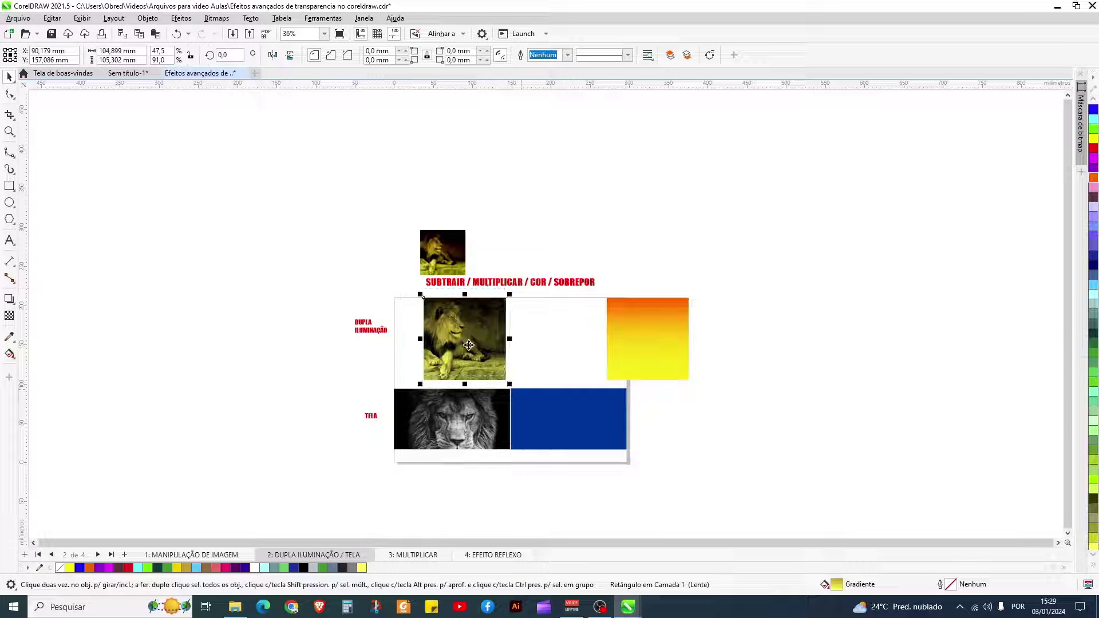
left_click_drag(468, 345, 509, 240)
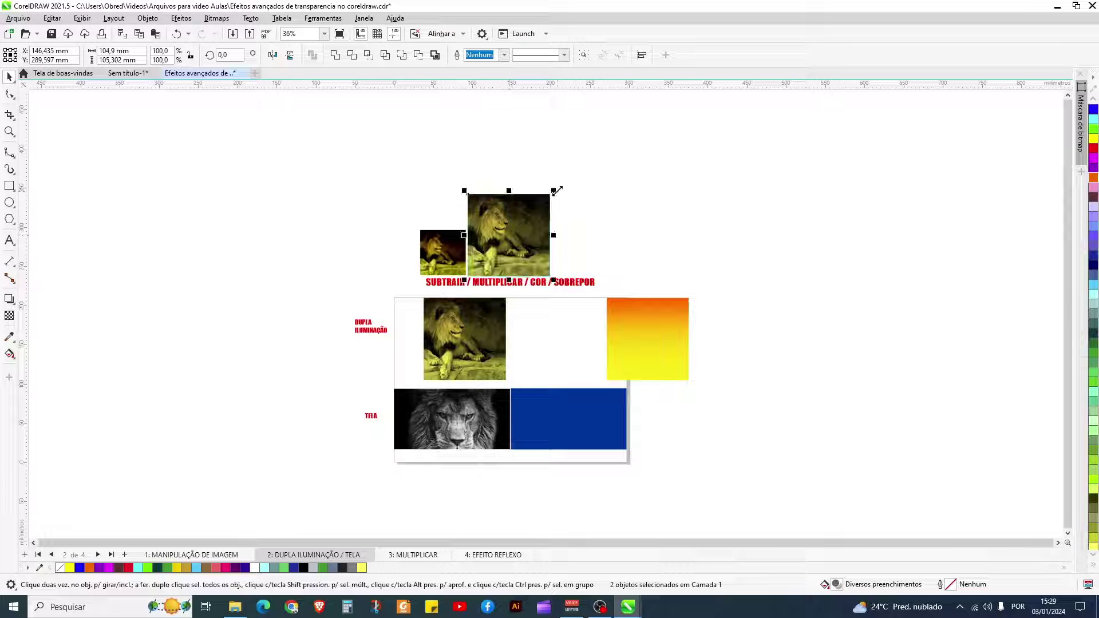
left_click_drag(557, 191, 527, 228)
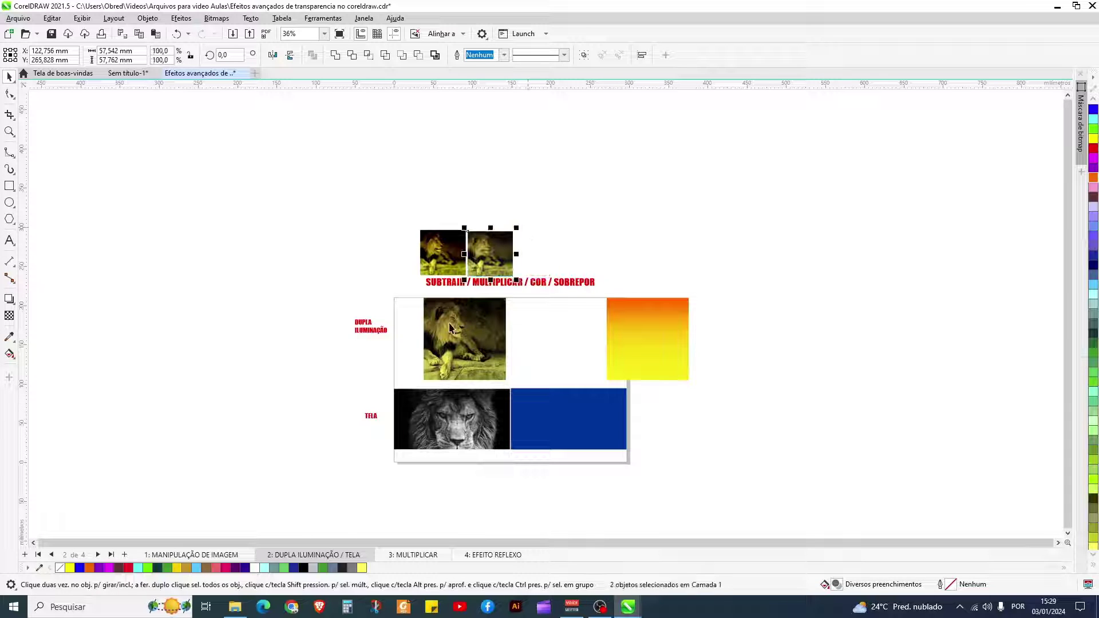
Change the blend mode of the gold gradient over the large lion photo to Cor.
left_click(454, 343)
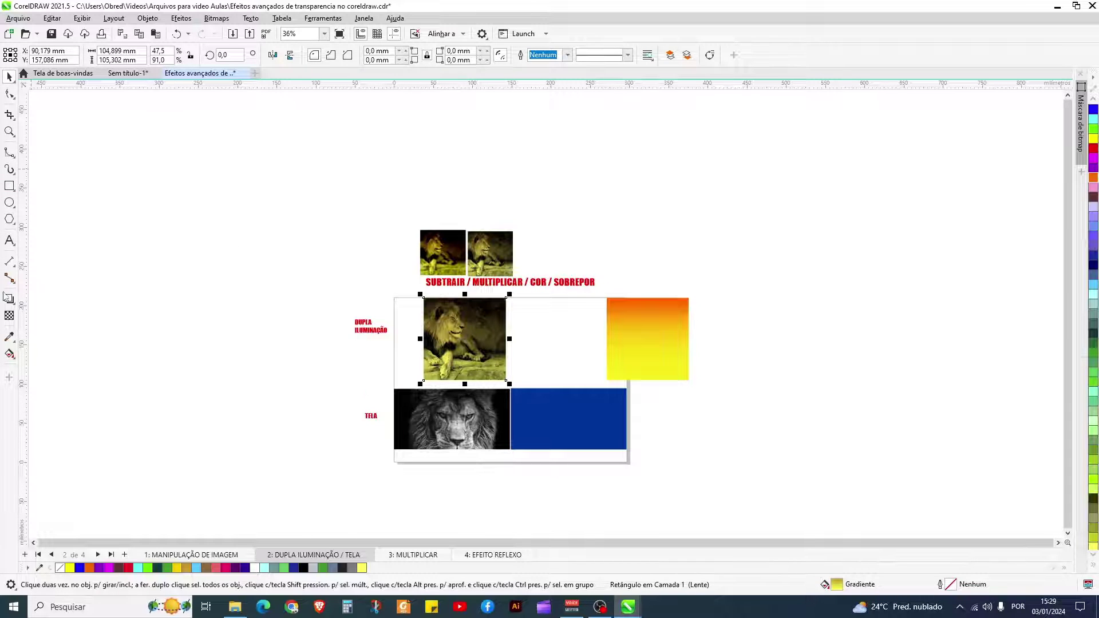
left_click(9, 315)
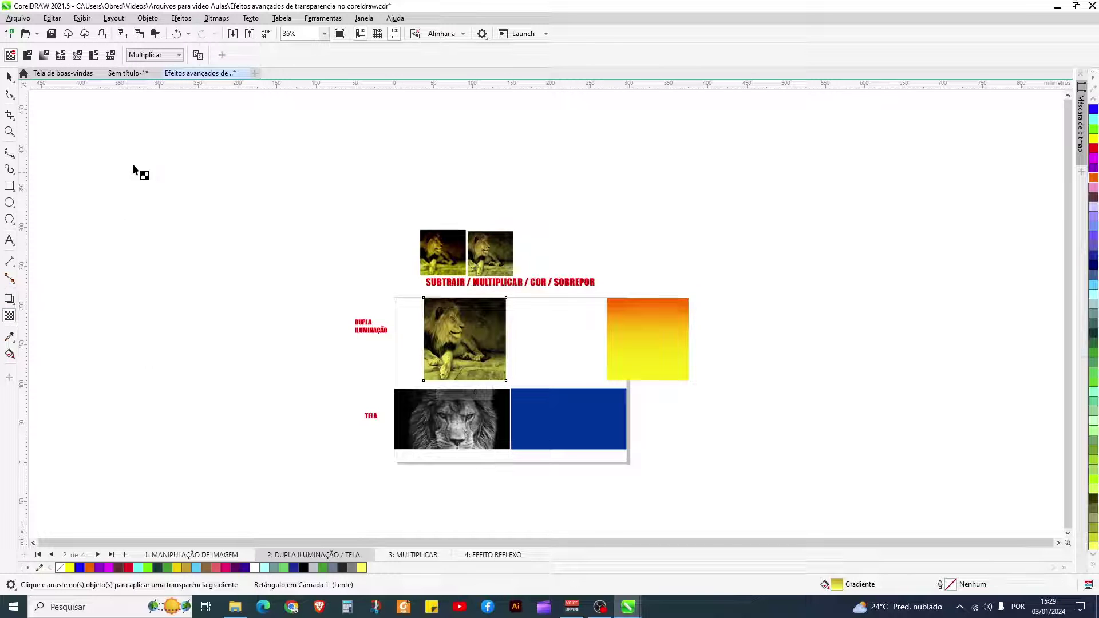
left_click(178, 55)
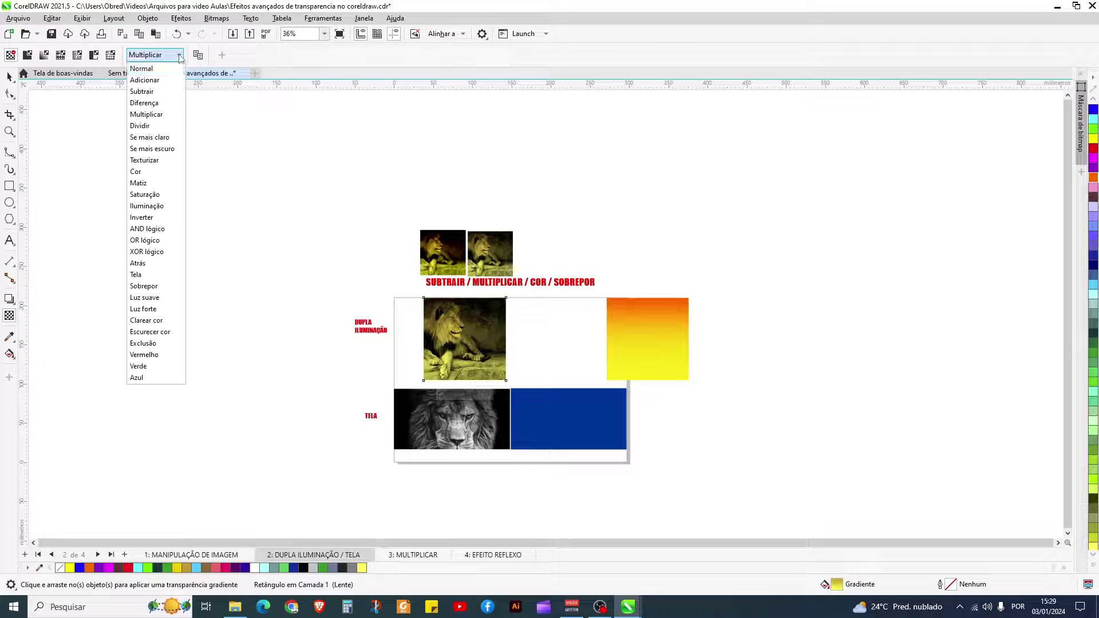
left_click(148, 171)
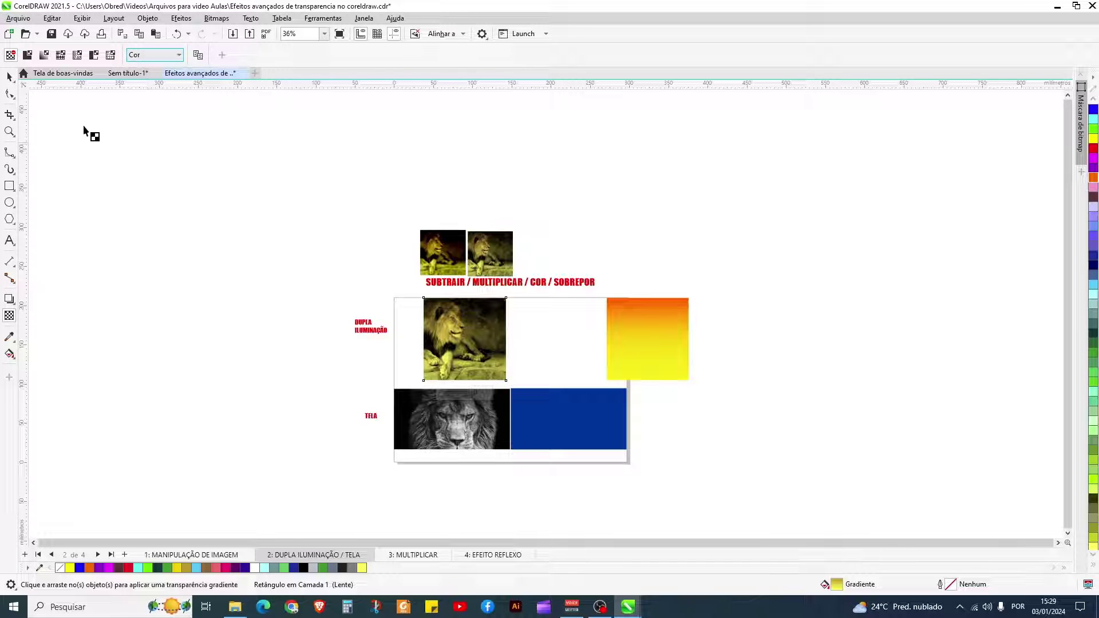
Copy the Cor version of the lion beside the second thumbnail and scale it down to about 58 mm wide.
left_click(9, 76)
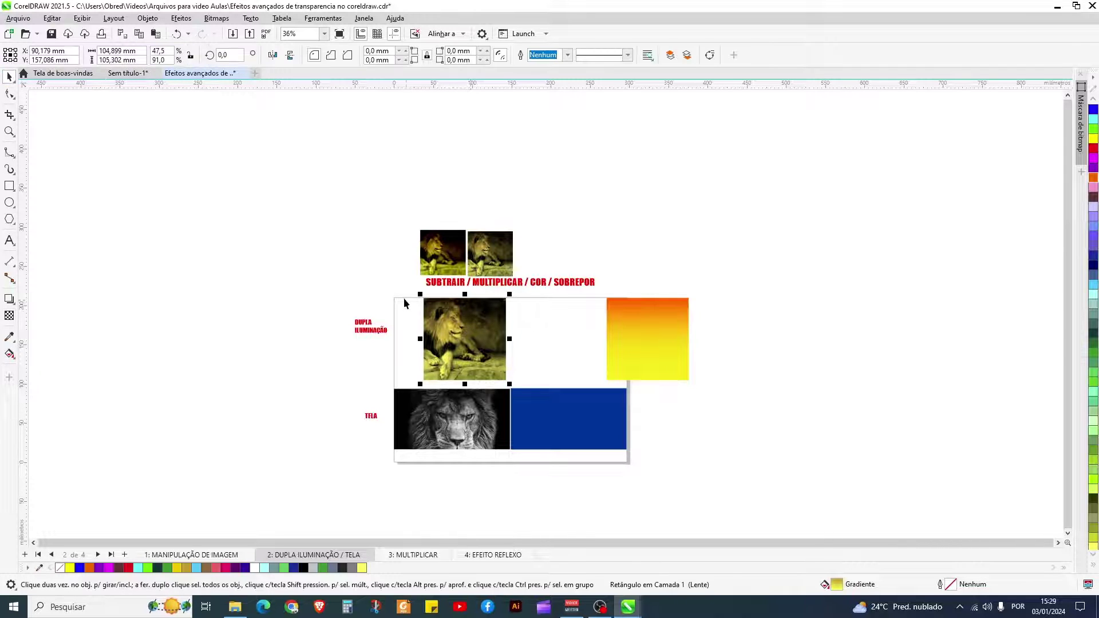
left_click_drag(413, 297, 524, 392)
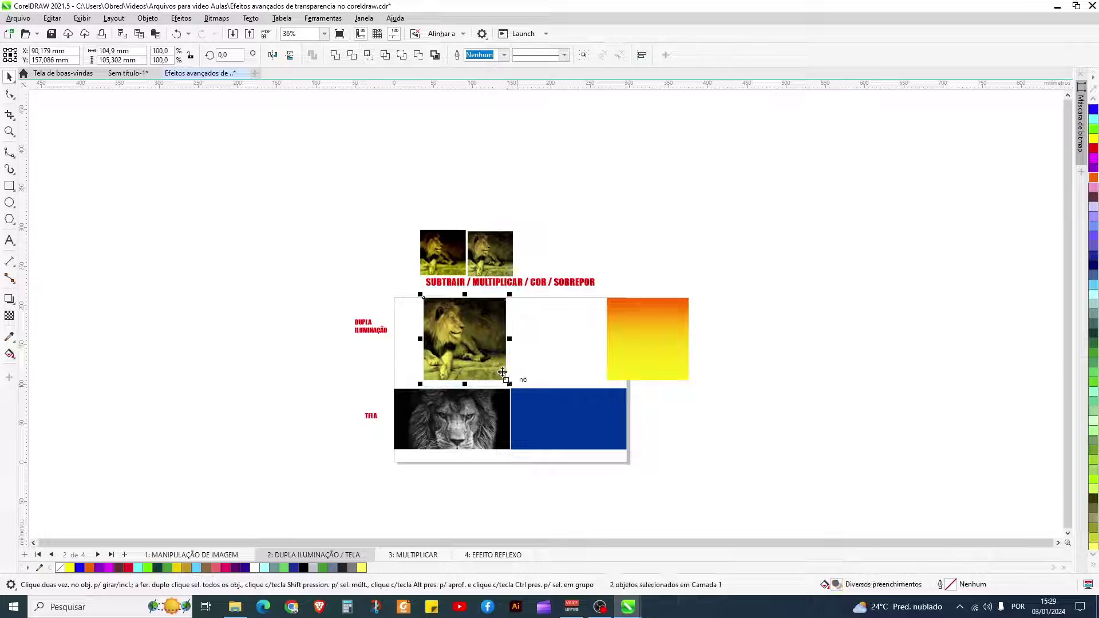
left_click_drag(464, 339, 559, 233)
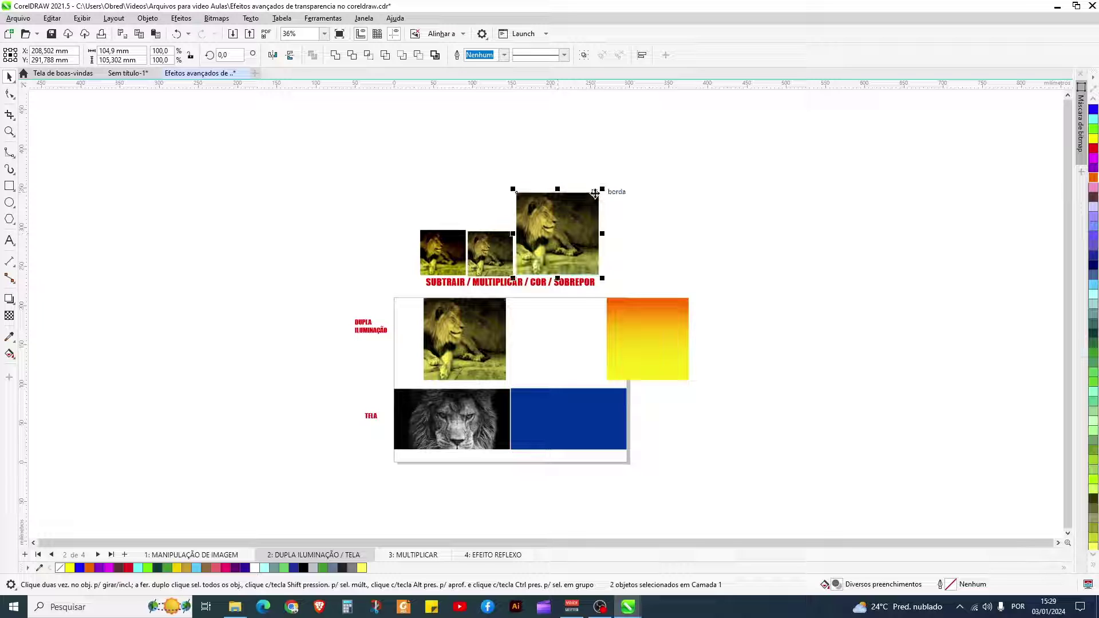
left_click_drag(599, 193, 570, 225)
scroll(533, 316, "up", 2)
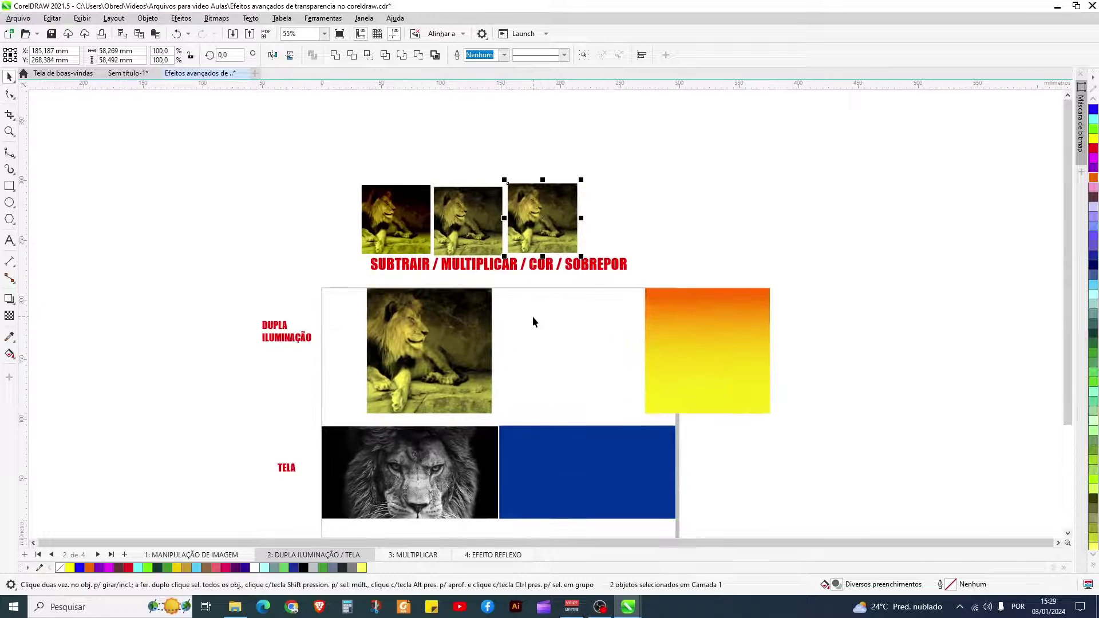
Change the blend mode of the gold gradient over the large lion photo to Sobrepor.
left_click(448, 334)
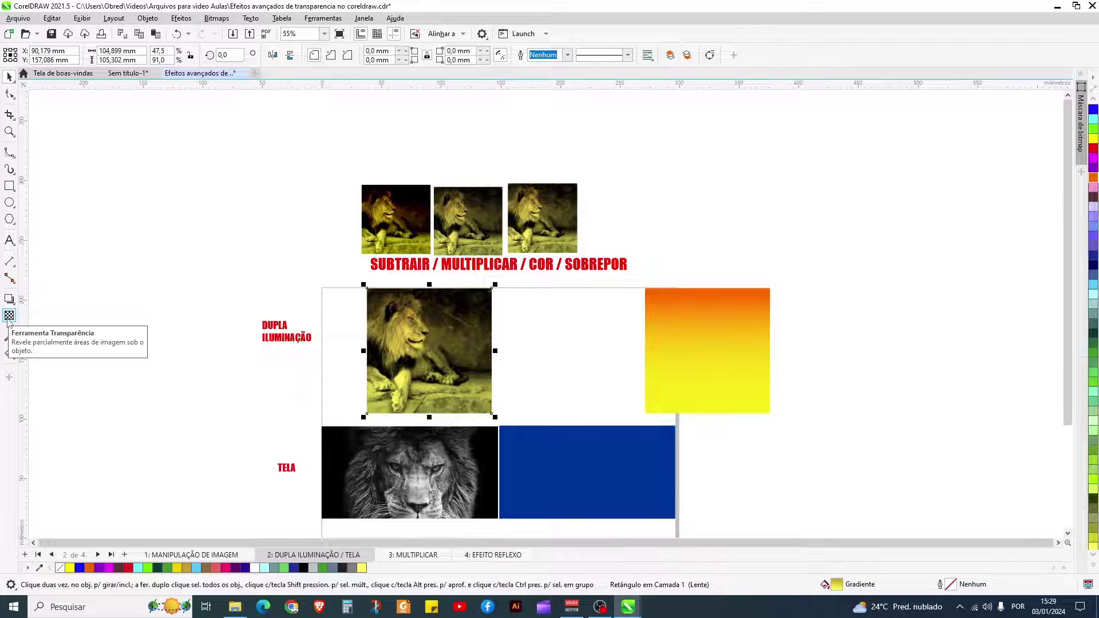
left_click(405, 329)
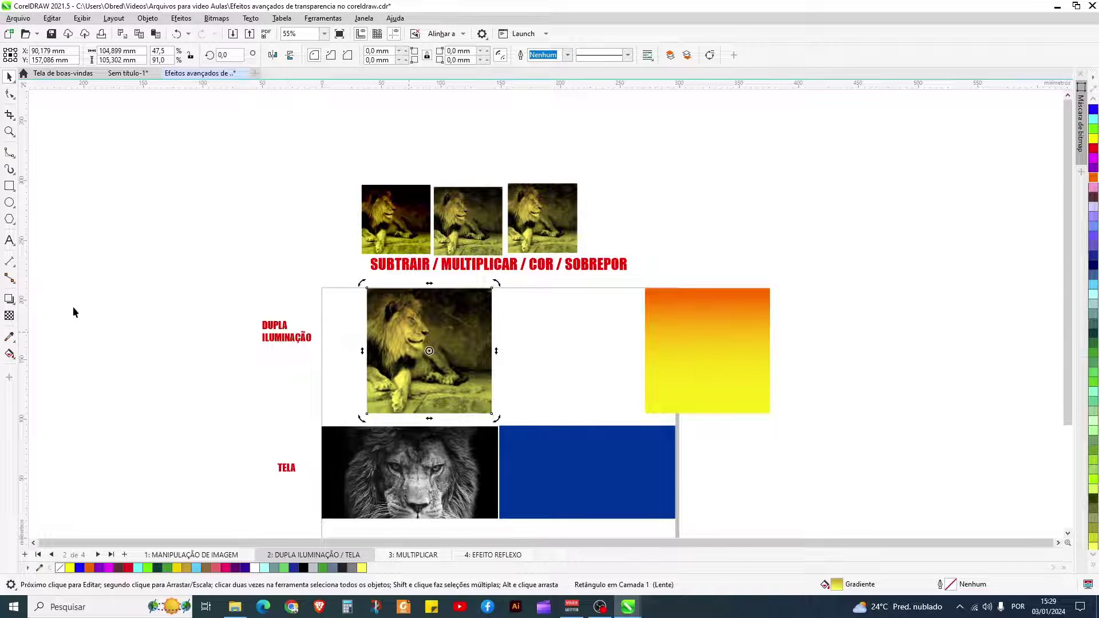
left_click(9, 316)
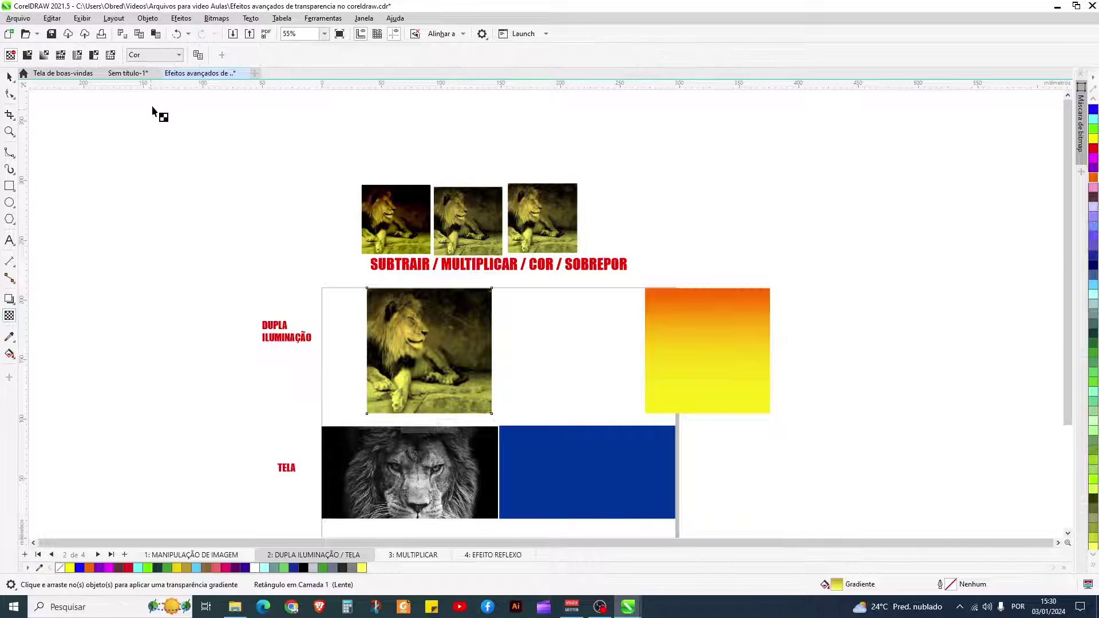
left_click(179, 55)
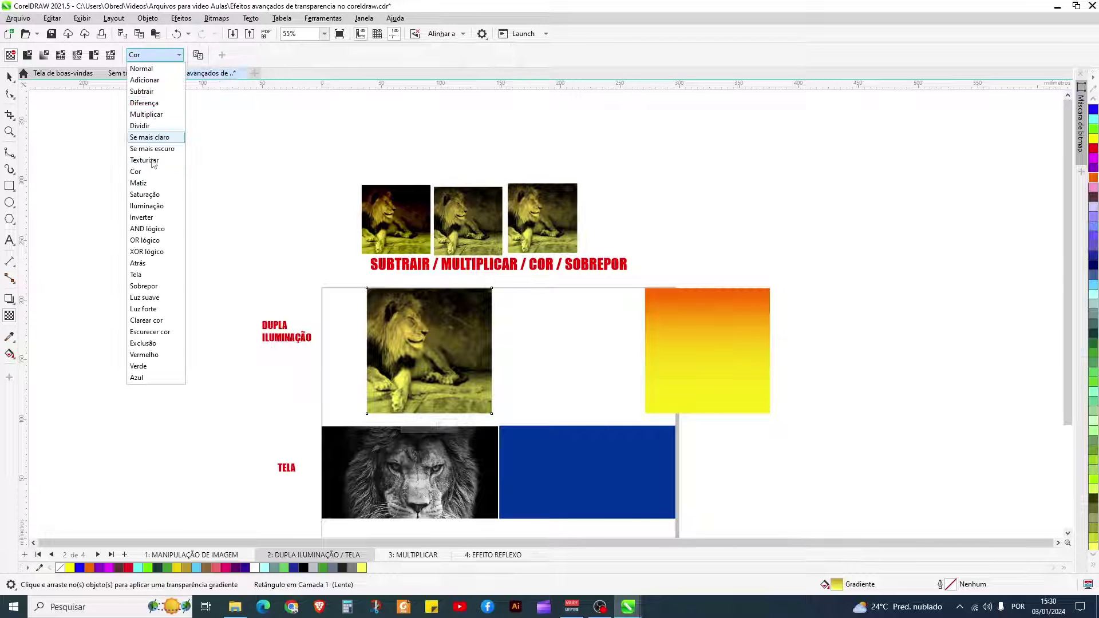
left_click(143, 286)
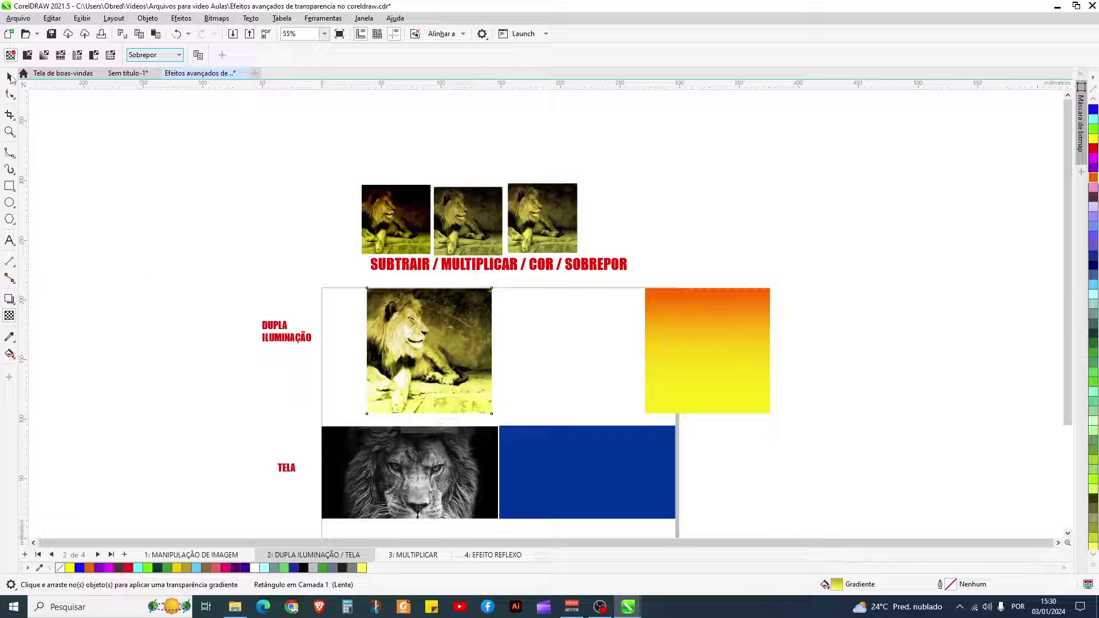
left_click(10, 78)
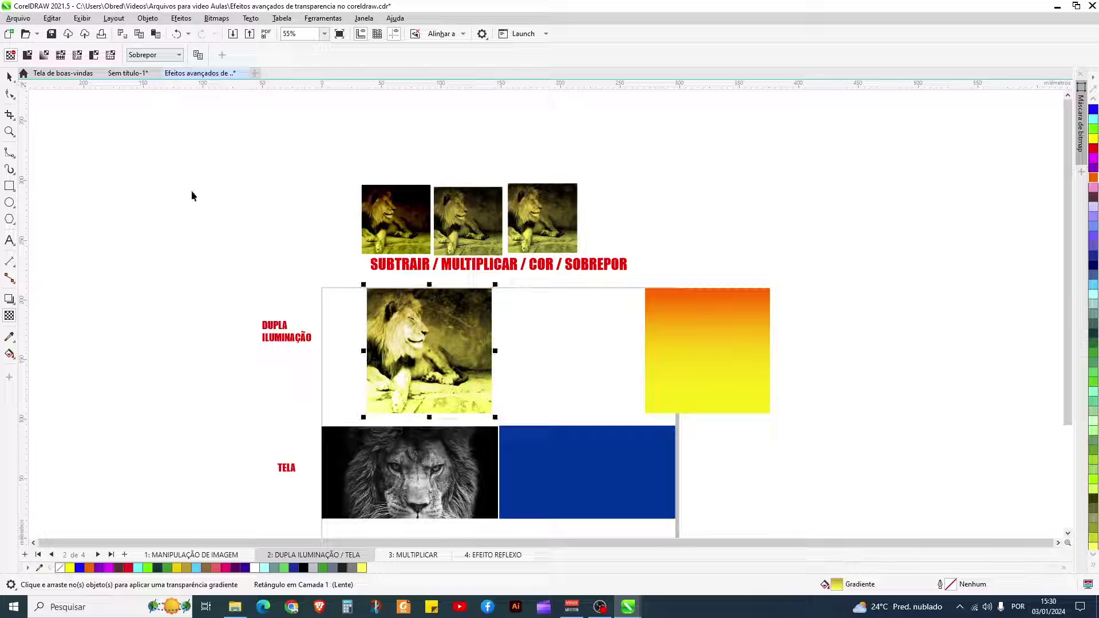
key("space")
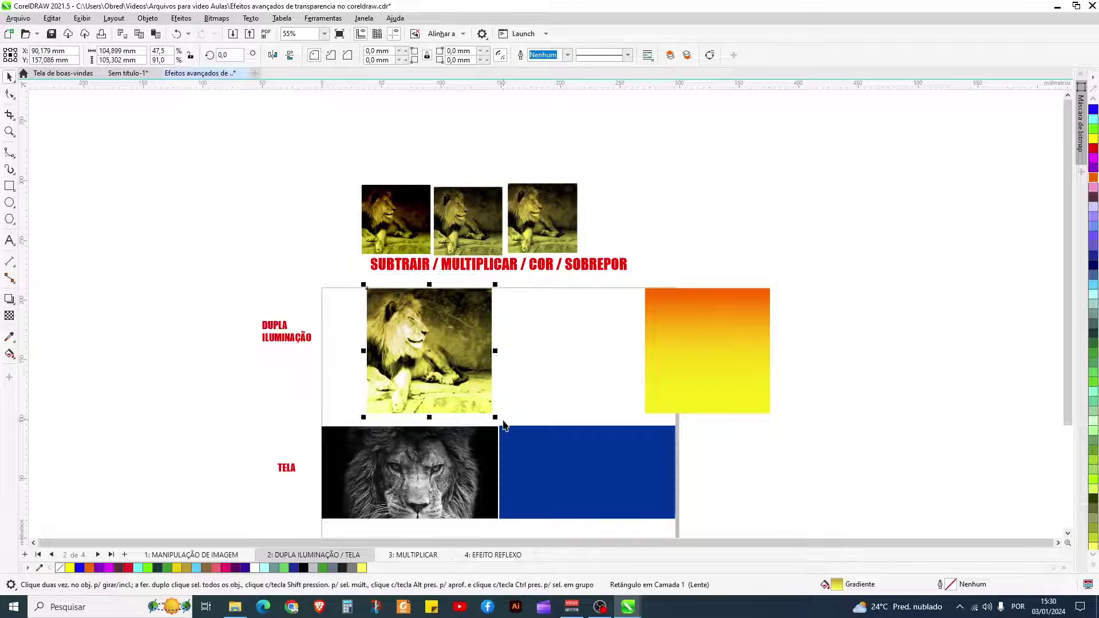
Copy the Sobrepor version of the lion beside the third thumbnail and scale it down to about 59 mm wide.
left_click_drag(447, 367, 645, 195)
left_click_drag(714, 123, 654, 184)
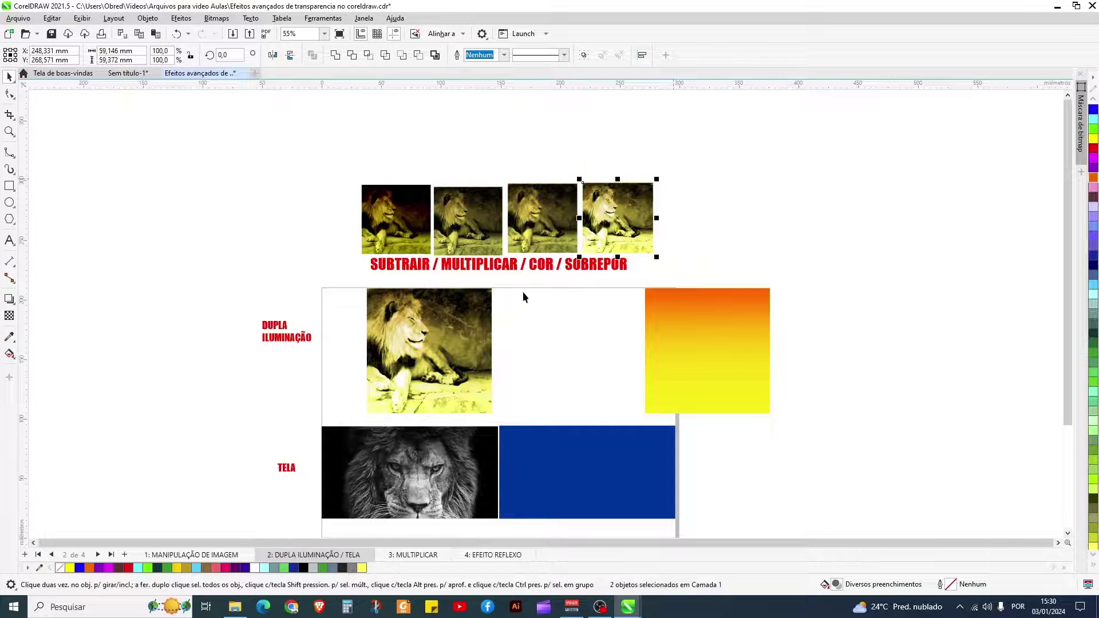
Move the gold gradient off the large lion photo into the gap beside it and reset its blend mode to Normal.
left_click(446, 337)
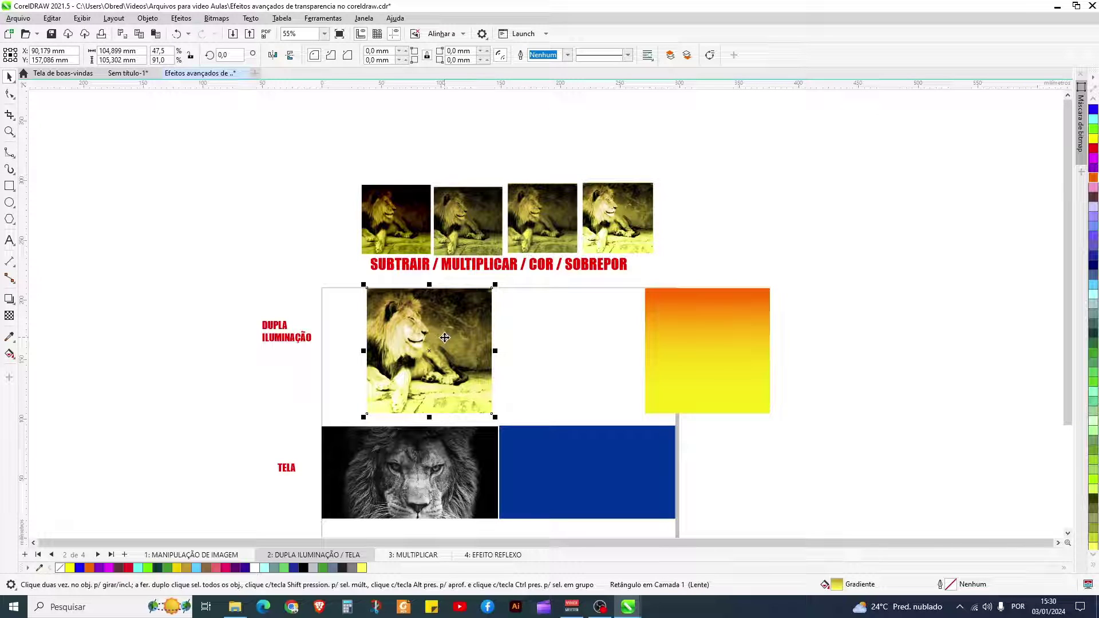
left_click_drag(444, 338, 586, 339)
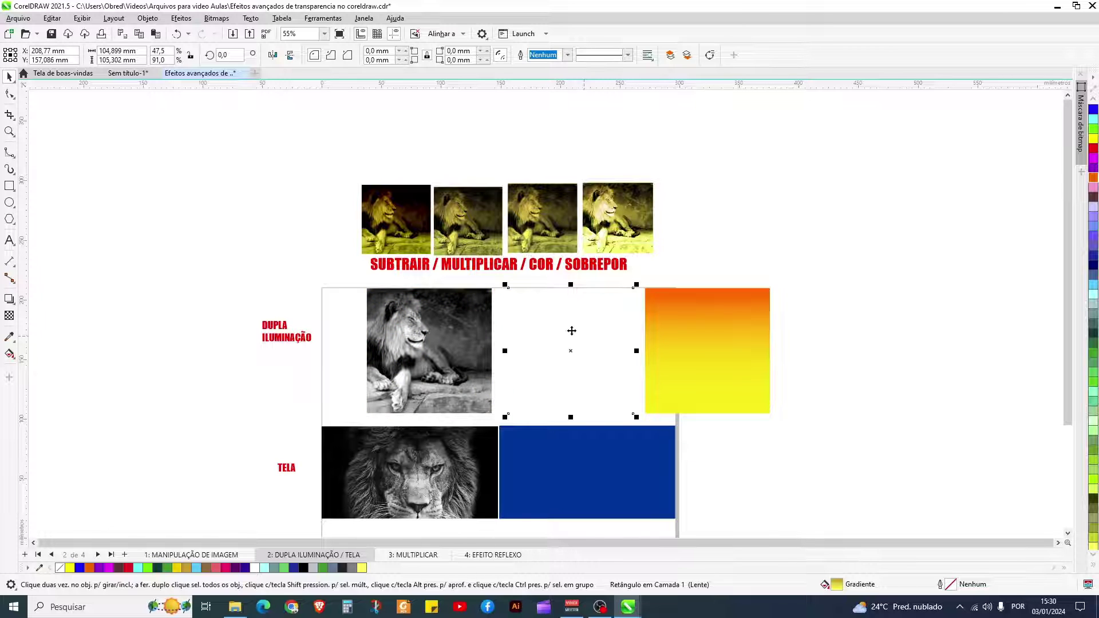
left_click(9, 315)
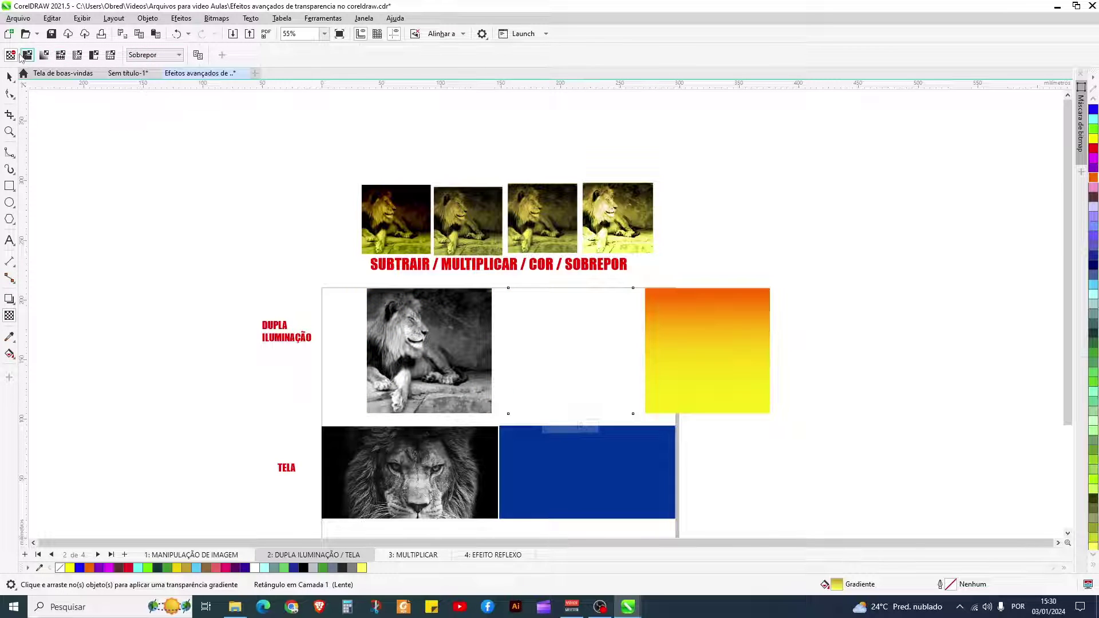
left_click(144, 54)
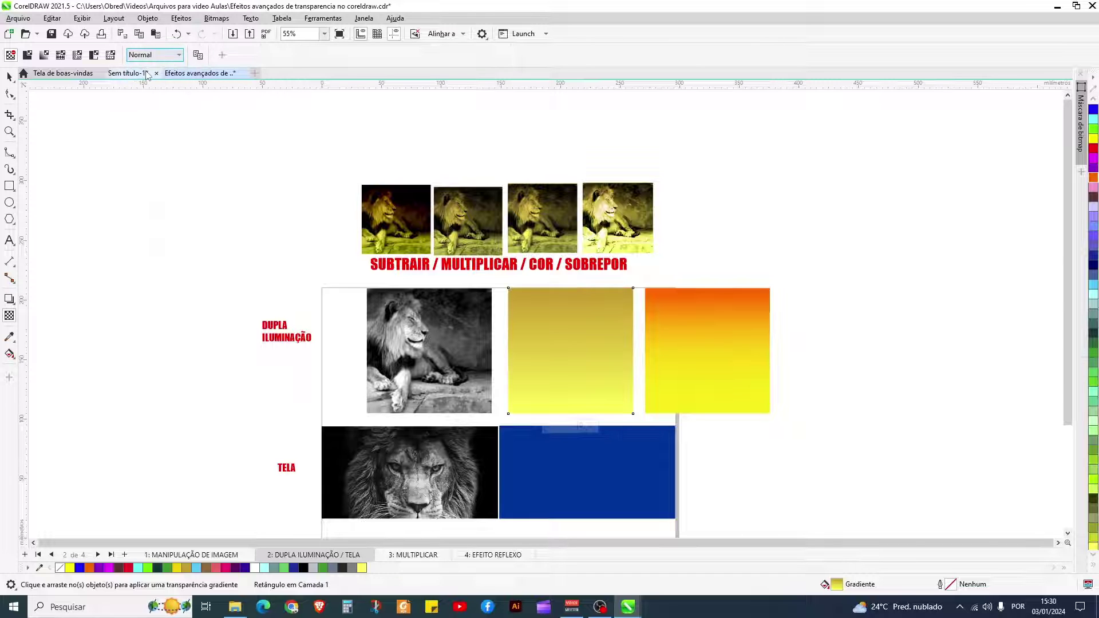
left_click(143, 69)
scroll(515, 254, "up", 5)
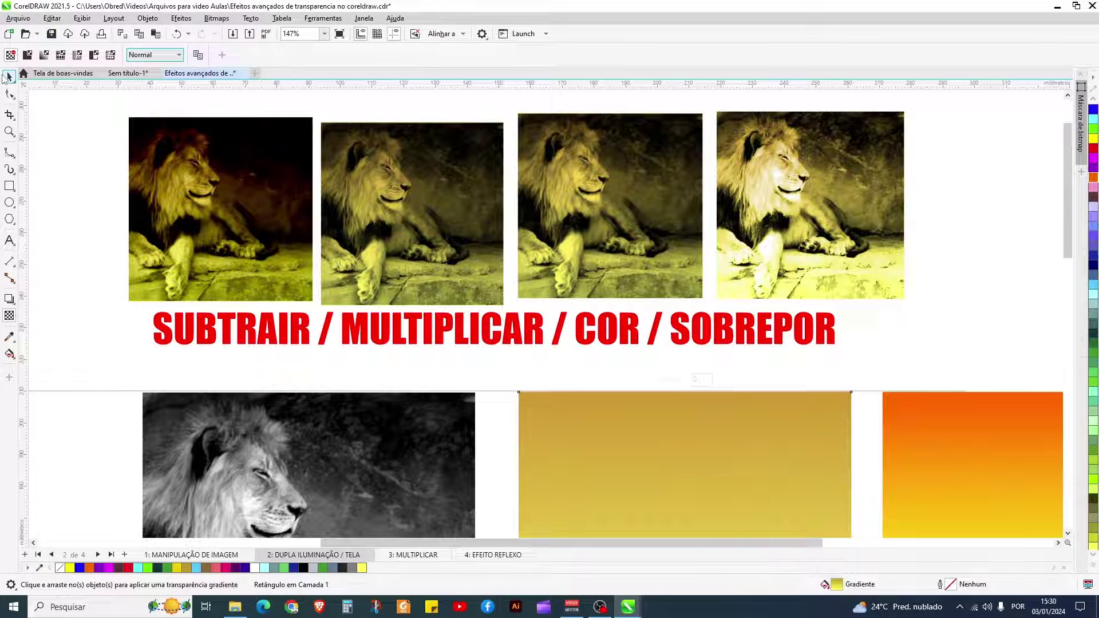
left_click(9, 76)
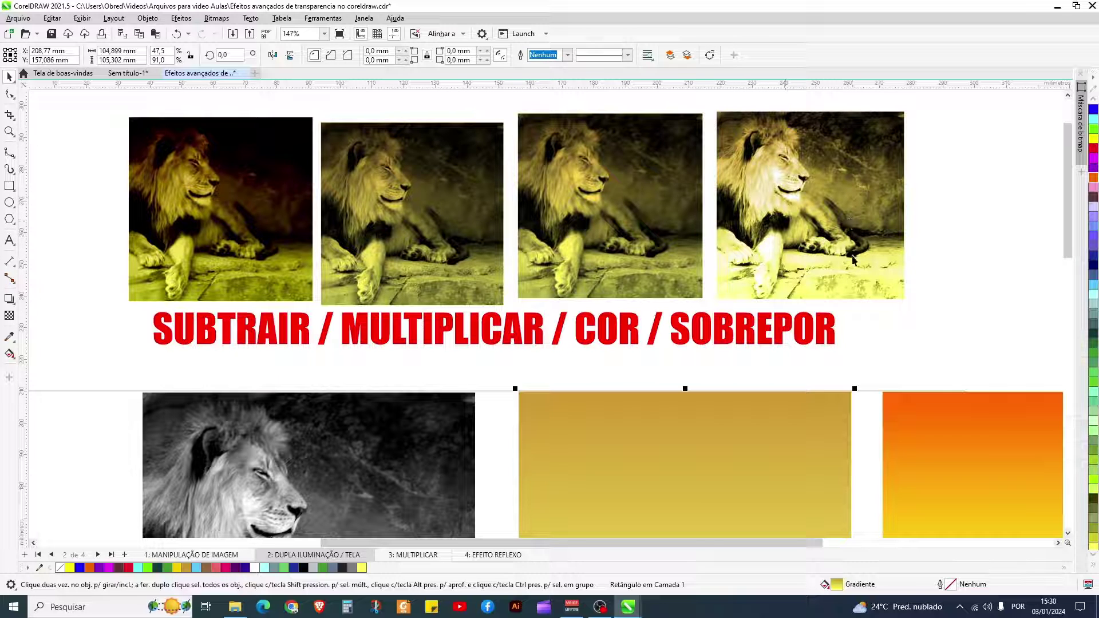
Align the orange-yellow gradient horizontally with the centre of the large lion photo so that it covers the photo.
scroll(544, 241, "down", 1)
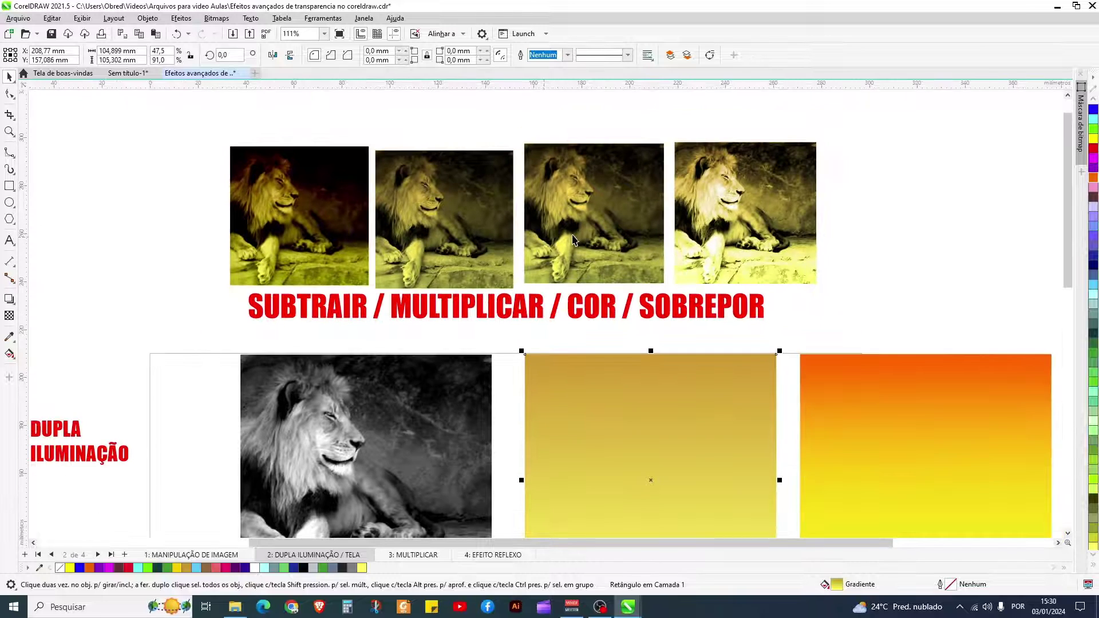
scroll(574, 240, "down", 2)
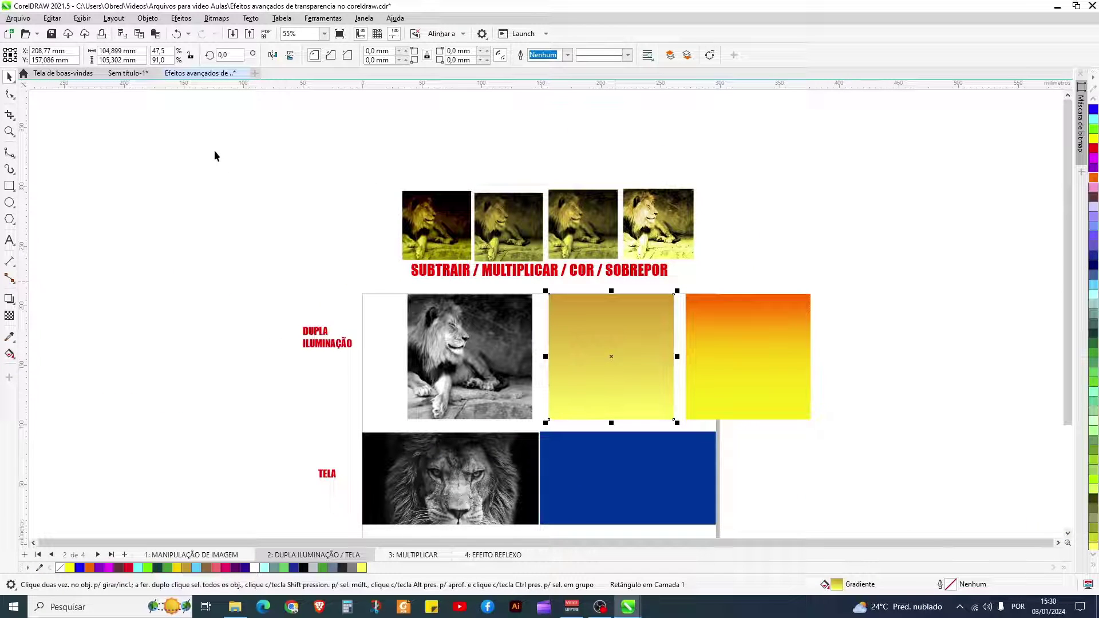
left_click(766, 345)
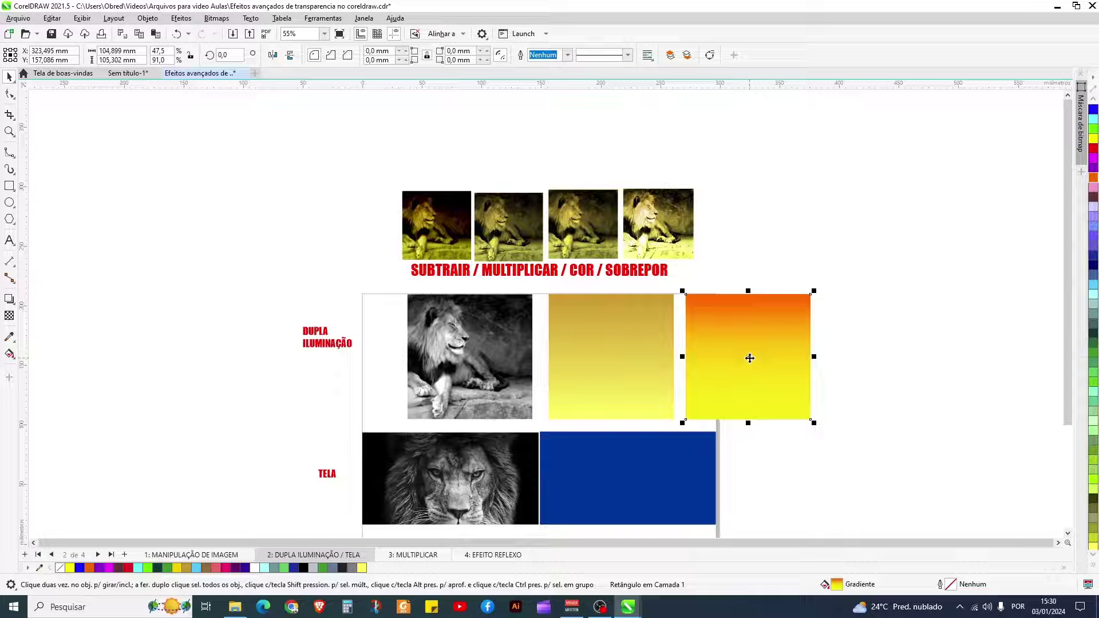
left_click(481, 352, "shift")
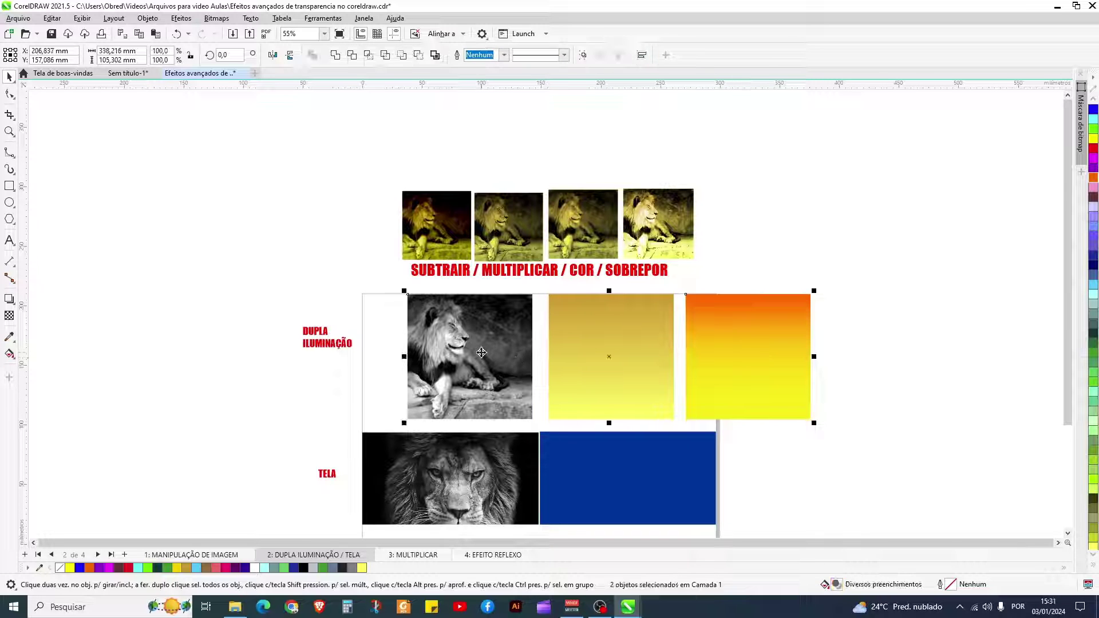
key("c")
Apply the Multiplicar blend mode to the selected orange-yellow gradient and large lion photo.
left_click(9, 316)
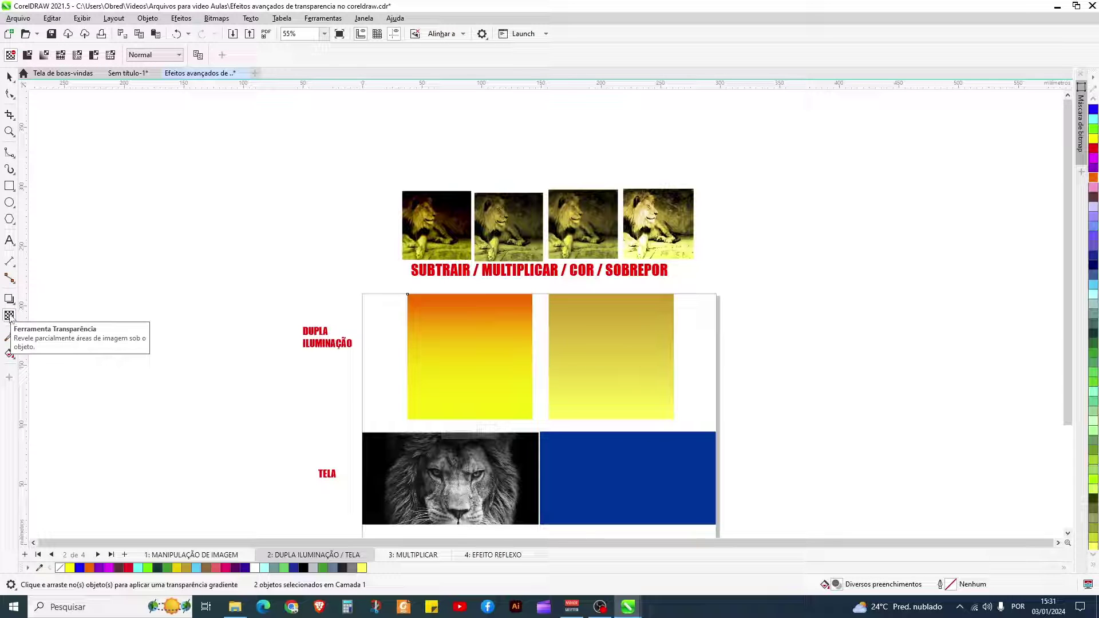
left_click(166, 55)
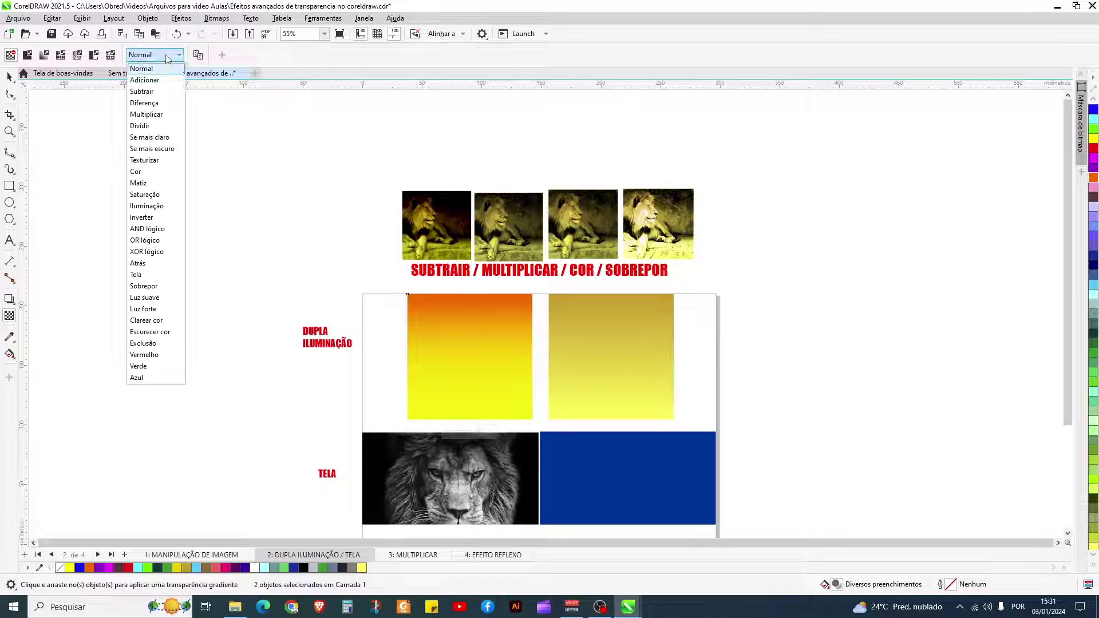
left_click(148, 115)
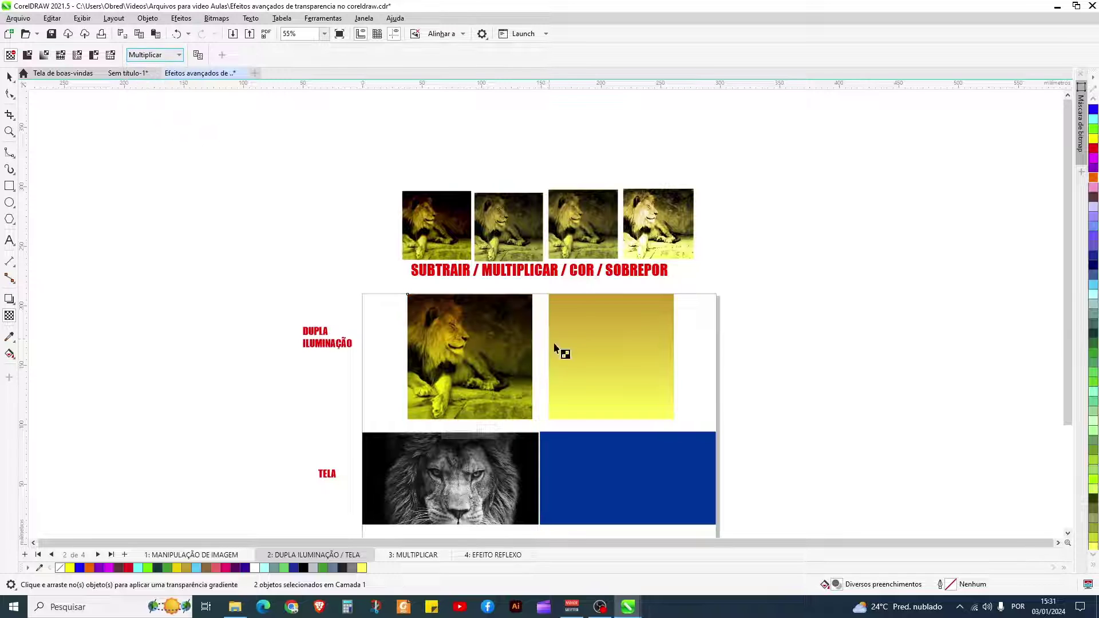
scroll(440, 335, "up", 2)
scroll(558, 334, "up", 3)
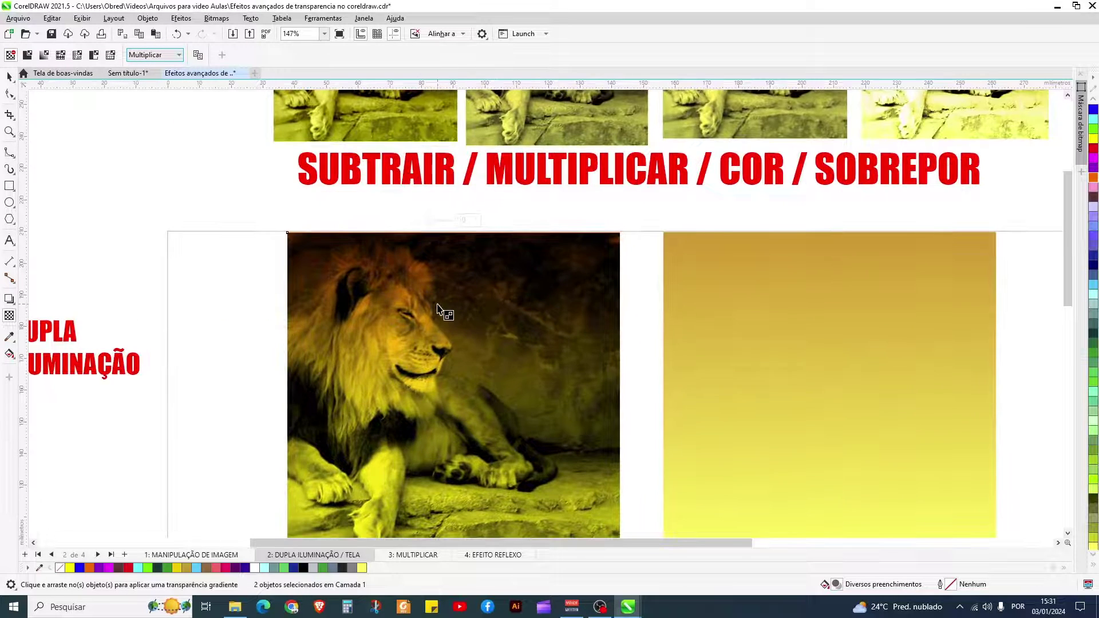
scroll(445, 311, "down", 4)
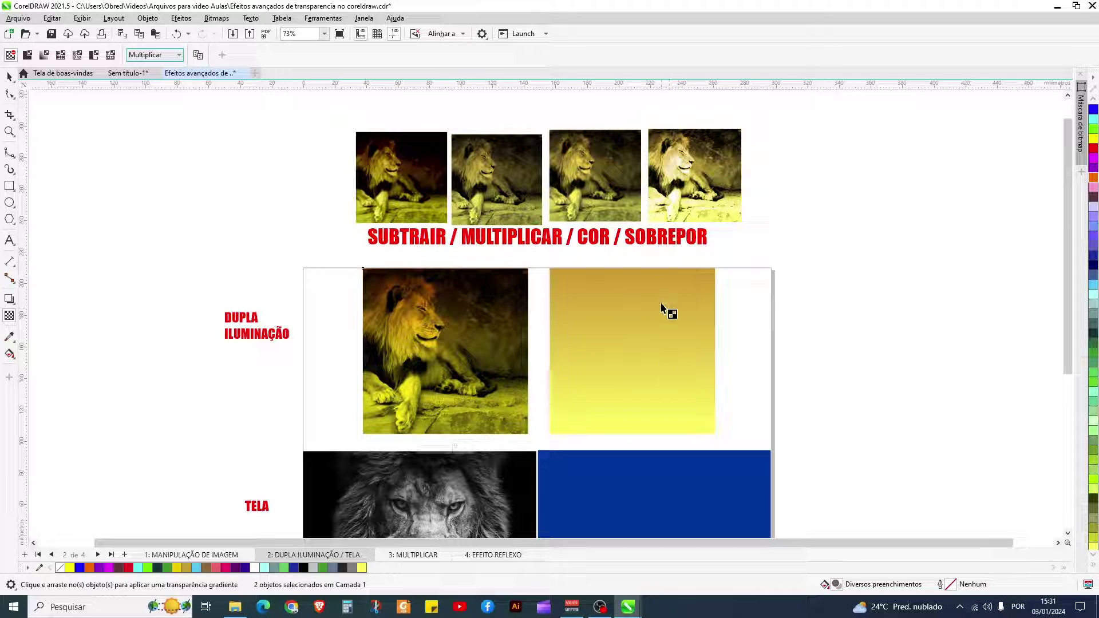
Undo the Multiplicar blend and the alignment of the orange-yellow gradient over the lion photo.
key("ctrl+z")
key("ctrl+z")
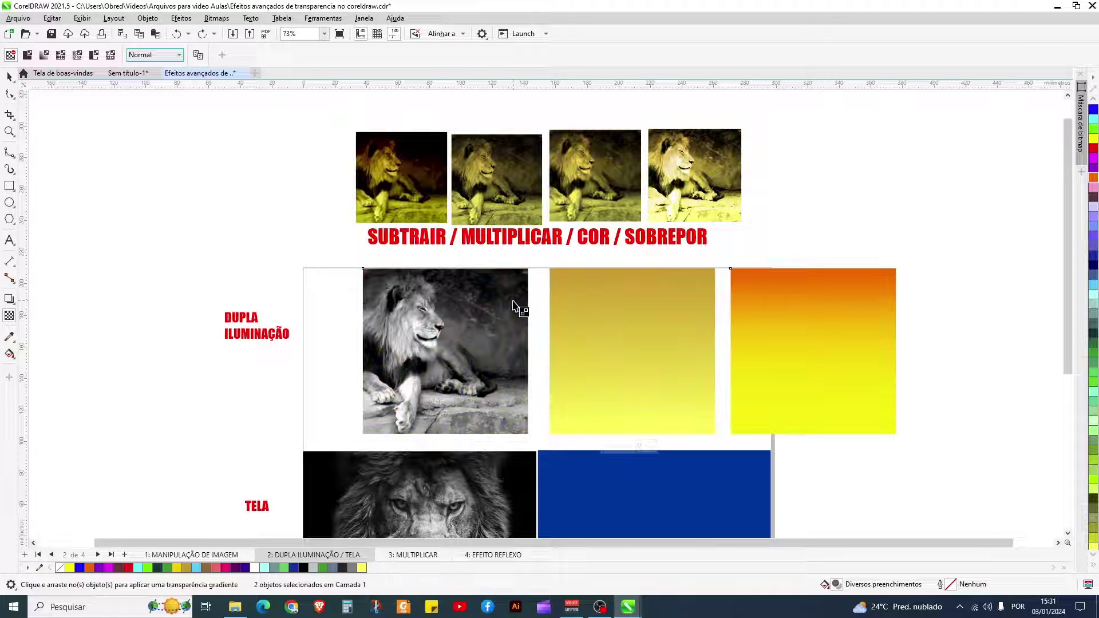
left_click(10, 77)
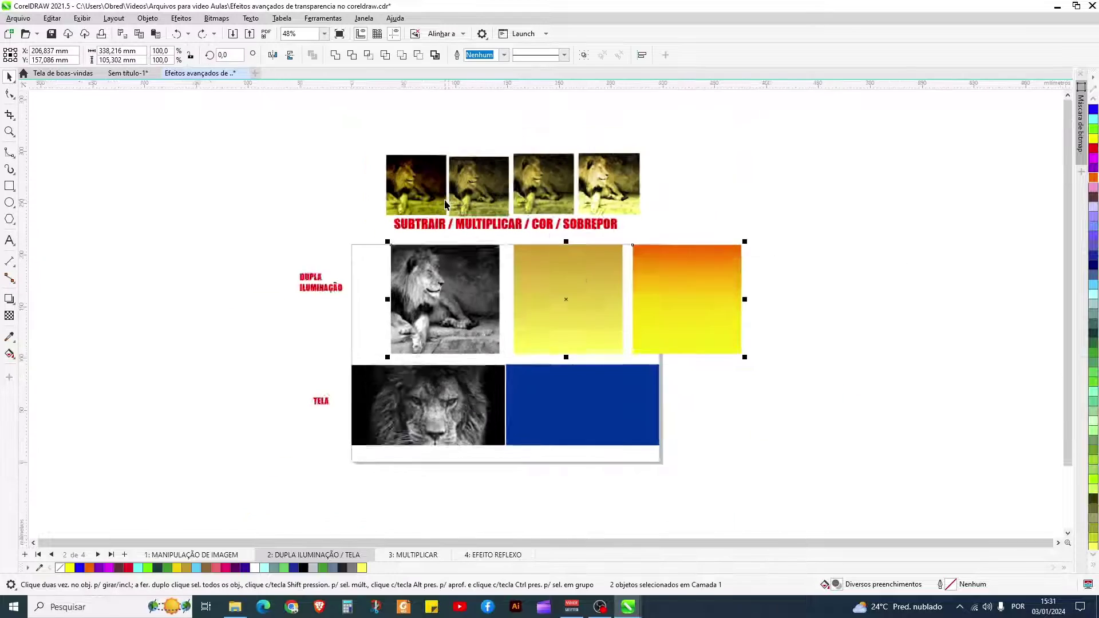
Delete the orange-yellow gradient square beside the gold gradient.
scroll(444, 200, "down", 3)
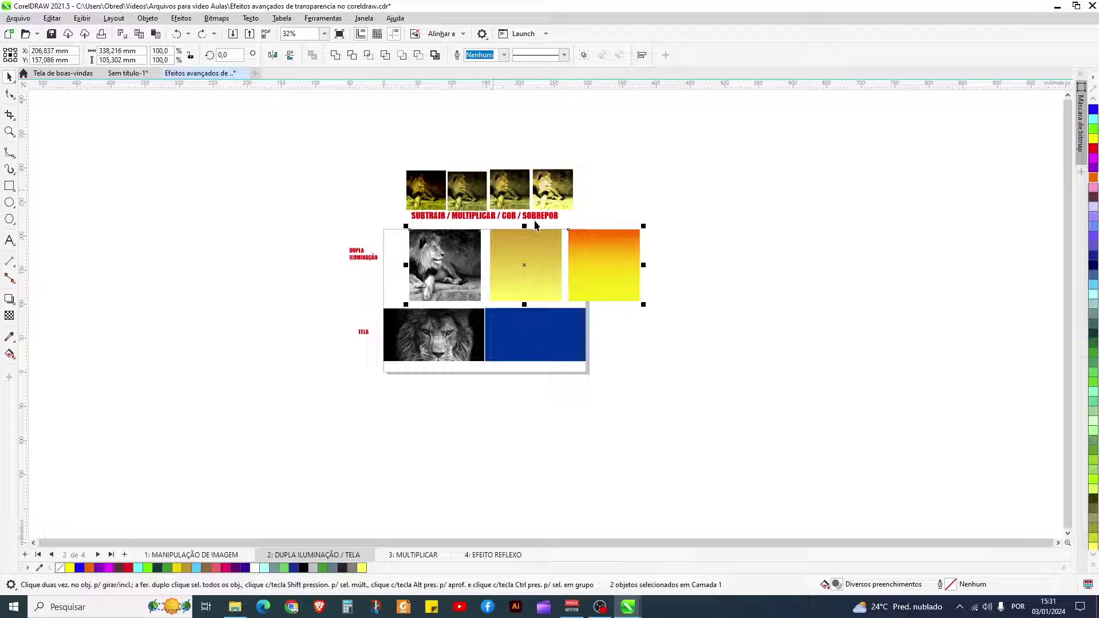
left_click(623, 257)
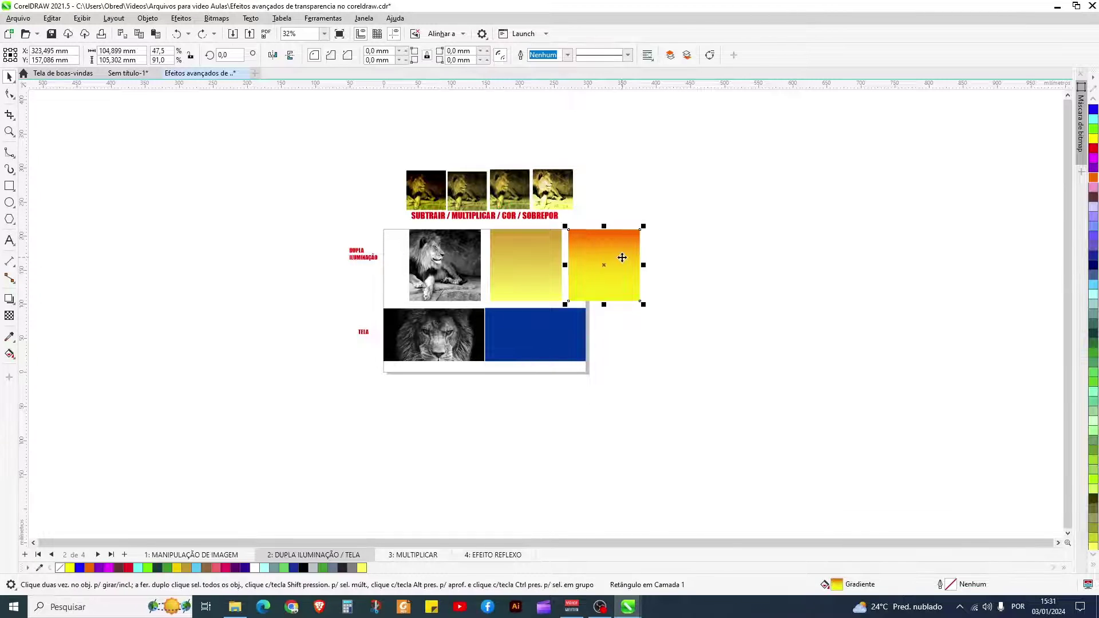
key("Delete")
key("Escape")
scroll(492, 320, "up", 2)
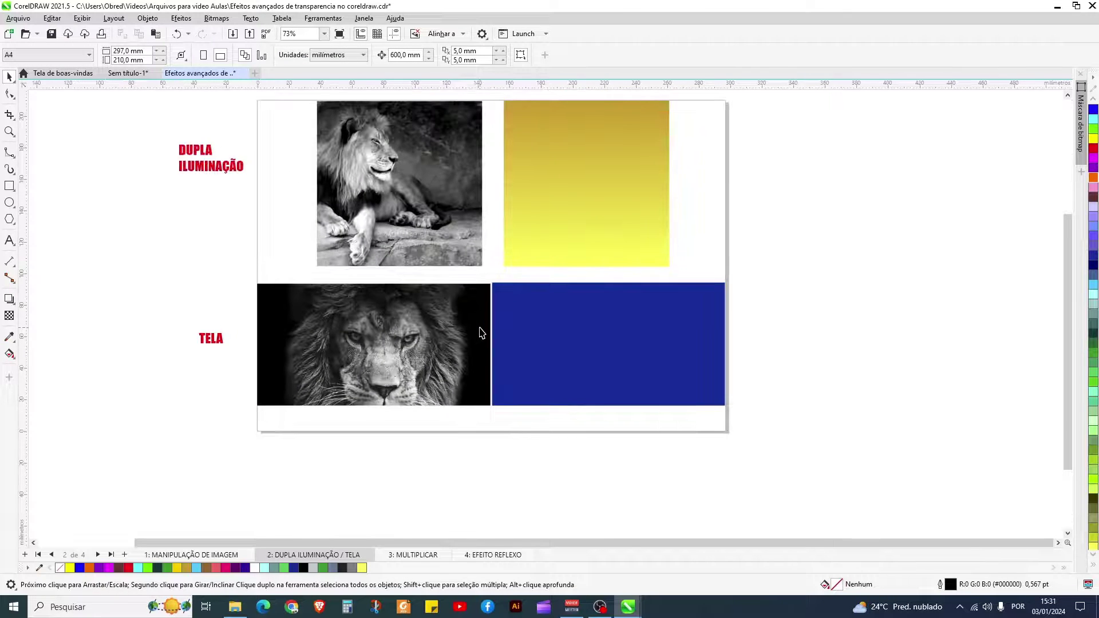
scroll(479, 333, "down", 1)
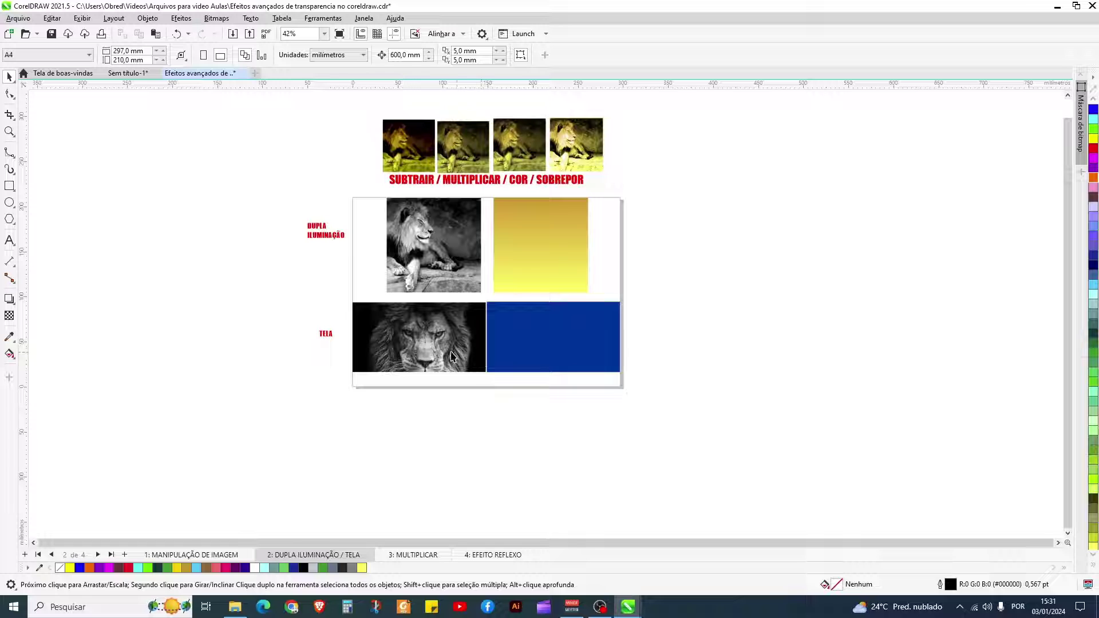
left_click(512, 267)
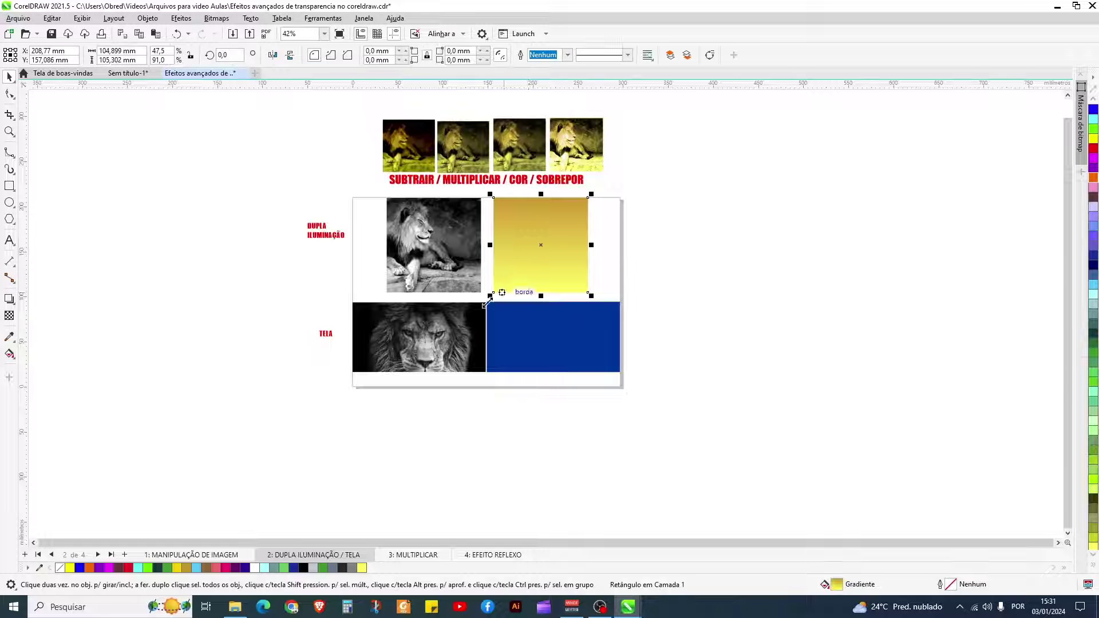
left_click(442, 345)
scroll(415, 348, "up", 3)
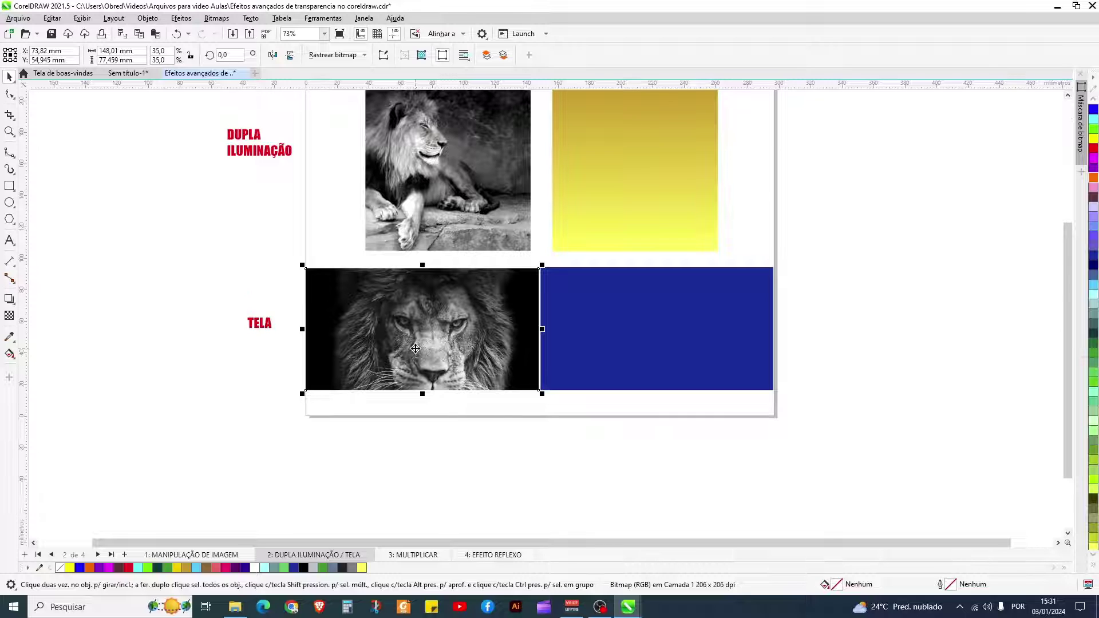
left_click_drag(232, 303, 239, 321)
left_click_drag(296, 356, 297, 356)
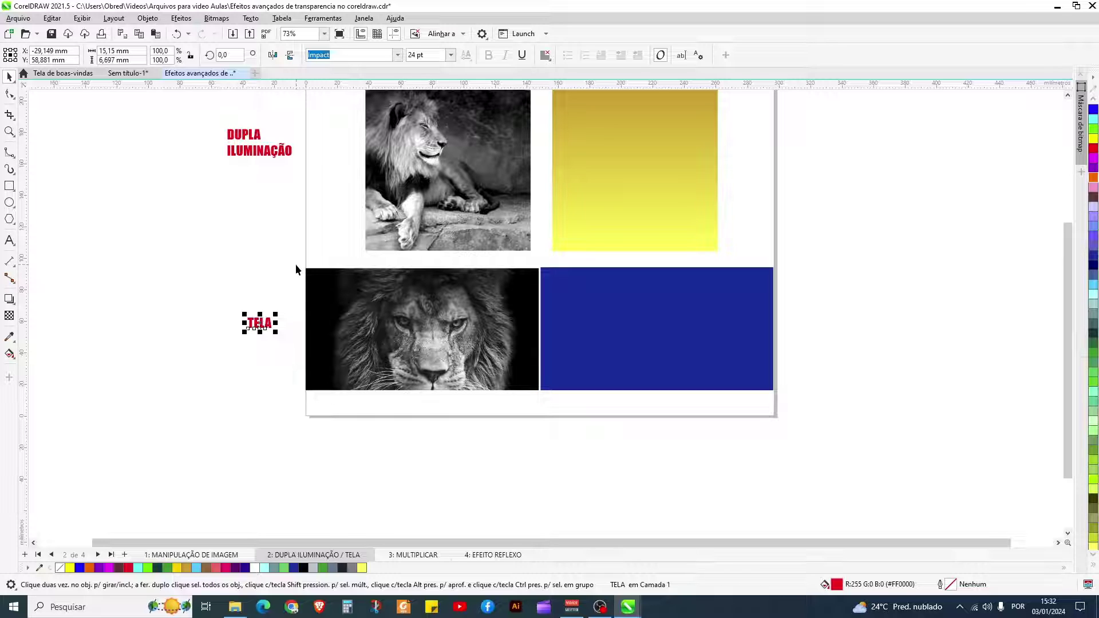
Apply the Tela transparency blend mode to the black-and-white lion face photo in the TELA row.
left_click(419, 373)
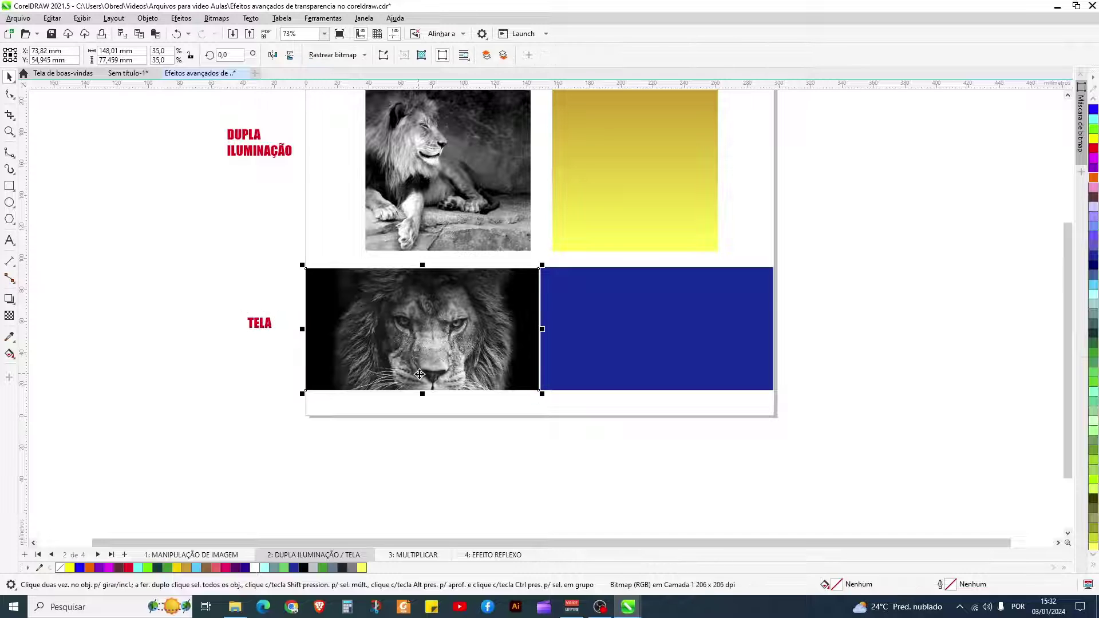
left_click(8, 316)
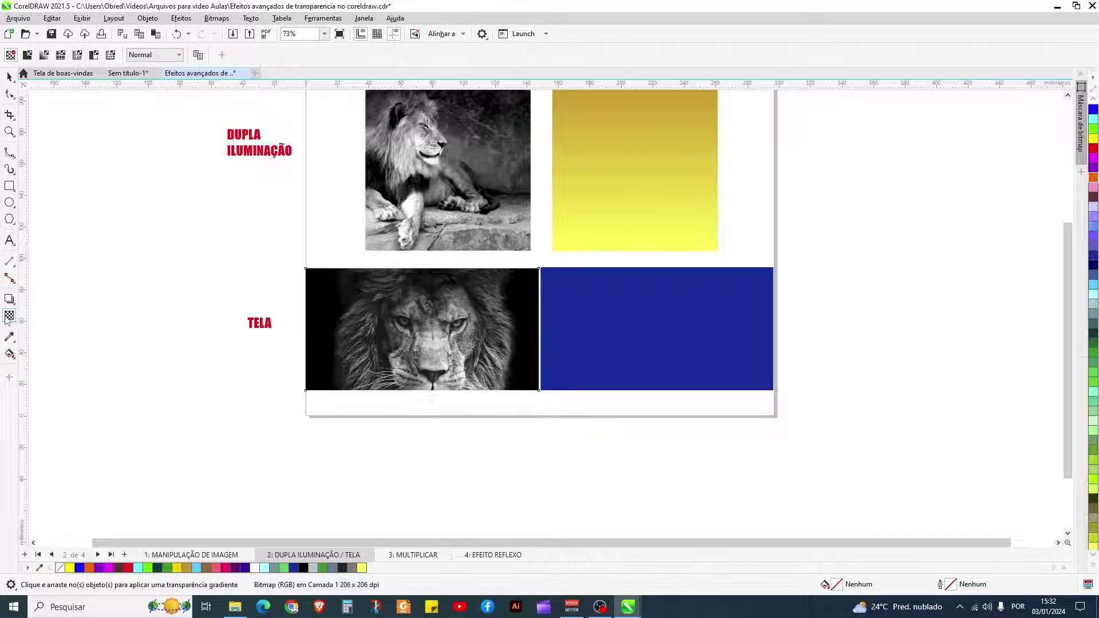
left_click(178, 55)
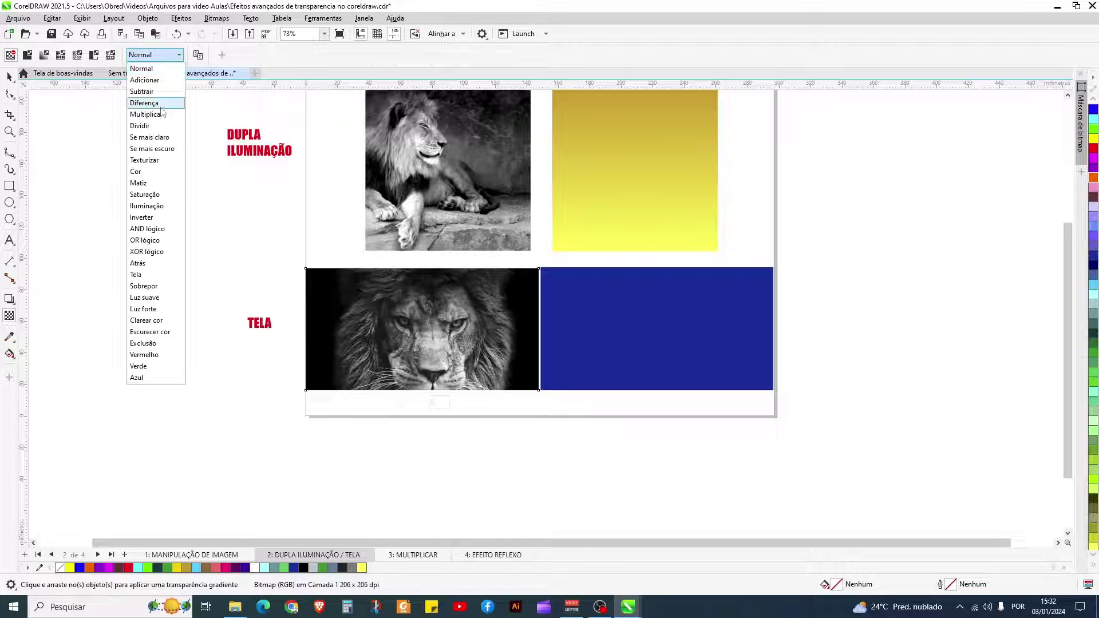
left_click(137, 275)
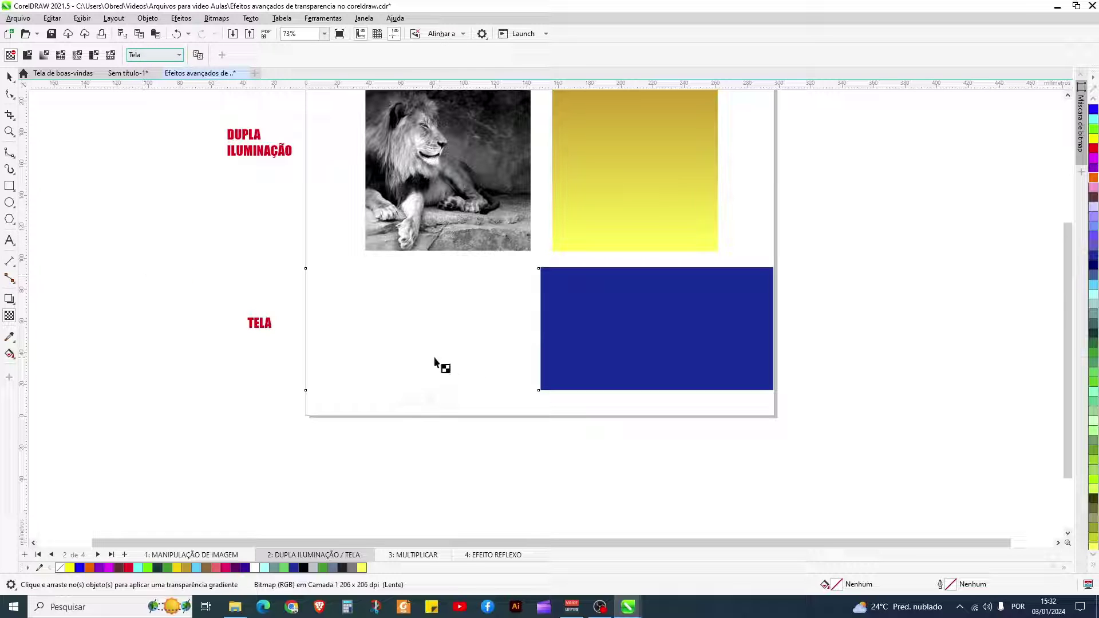
Align the lion face photo horizontally with the centre of the blue rectangle in the TELA row.
left_click(9, 76)
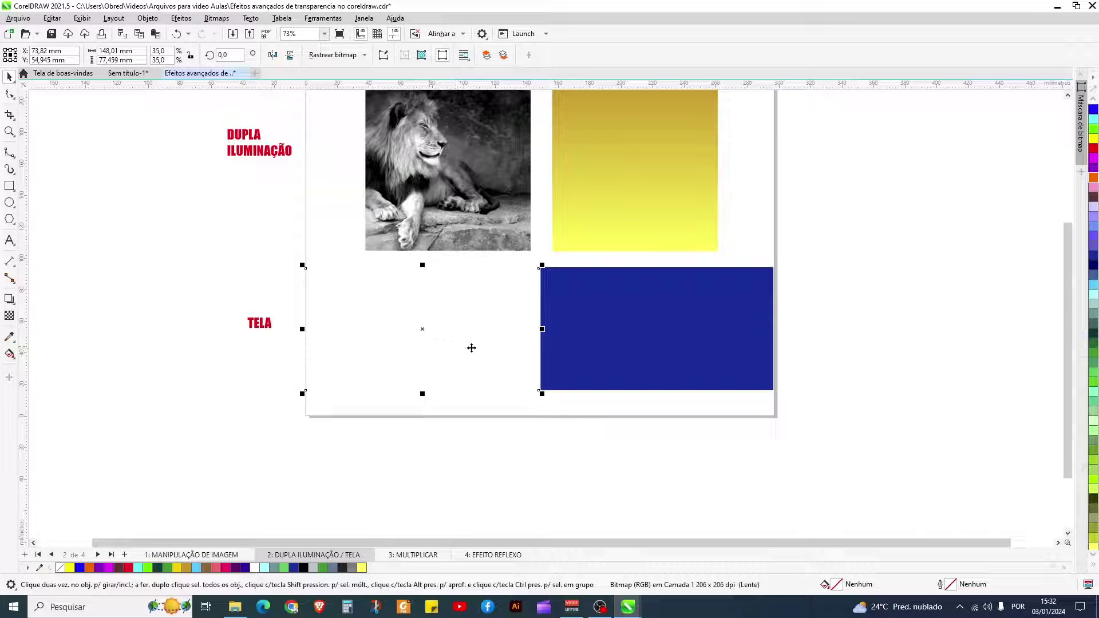
left_click(625, 361, "shift")
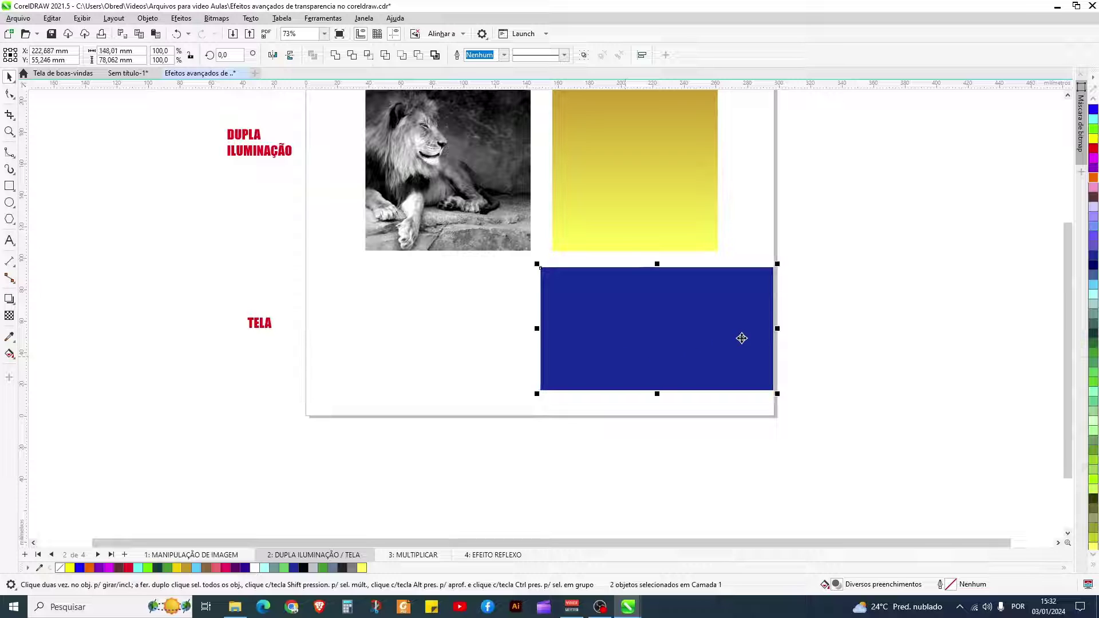
left_click(833, 314)
Send the blue rectangle behind the lion face photo and inspect the blended result.
left_click(691, 338)
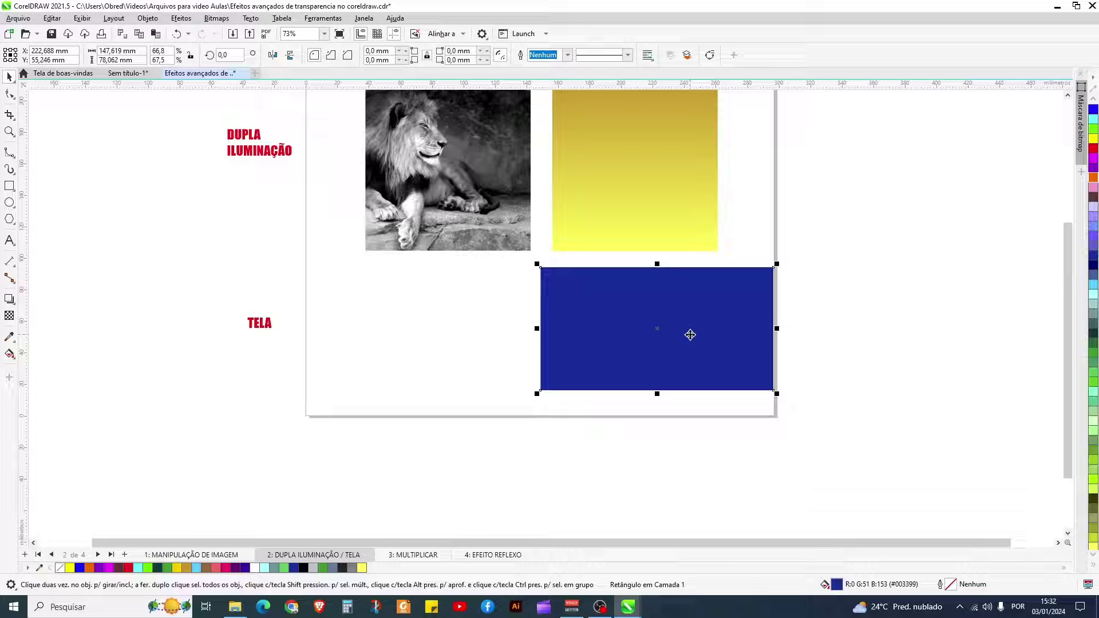
key("shift+Page_Down")
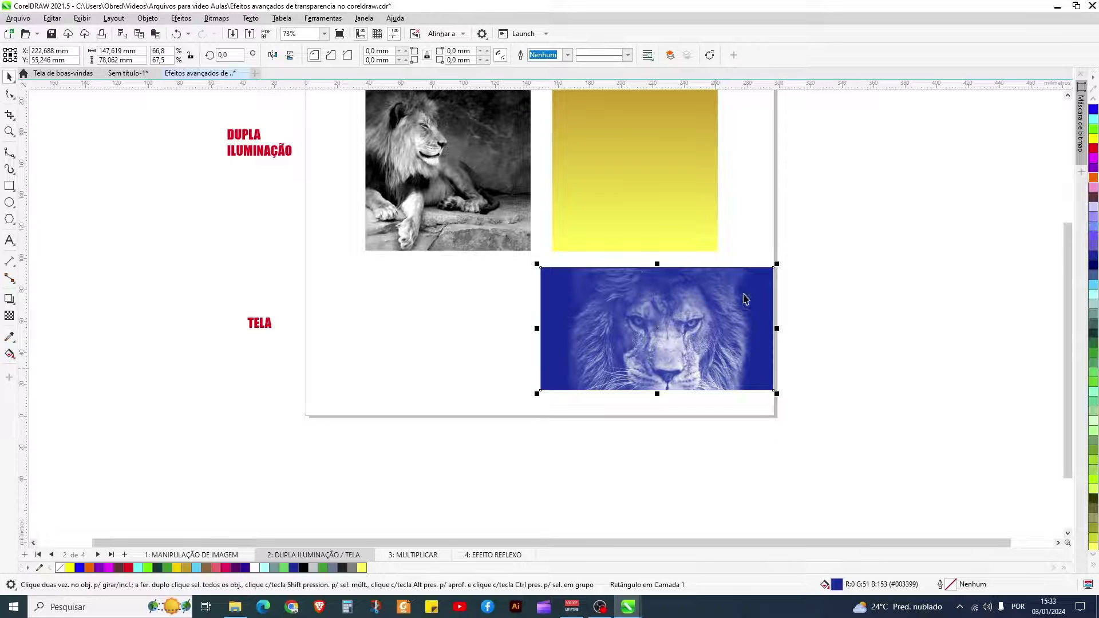
scroll(745, 299, "up", 5)
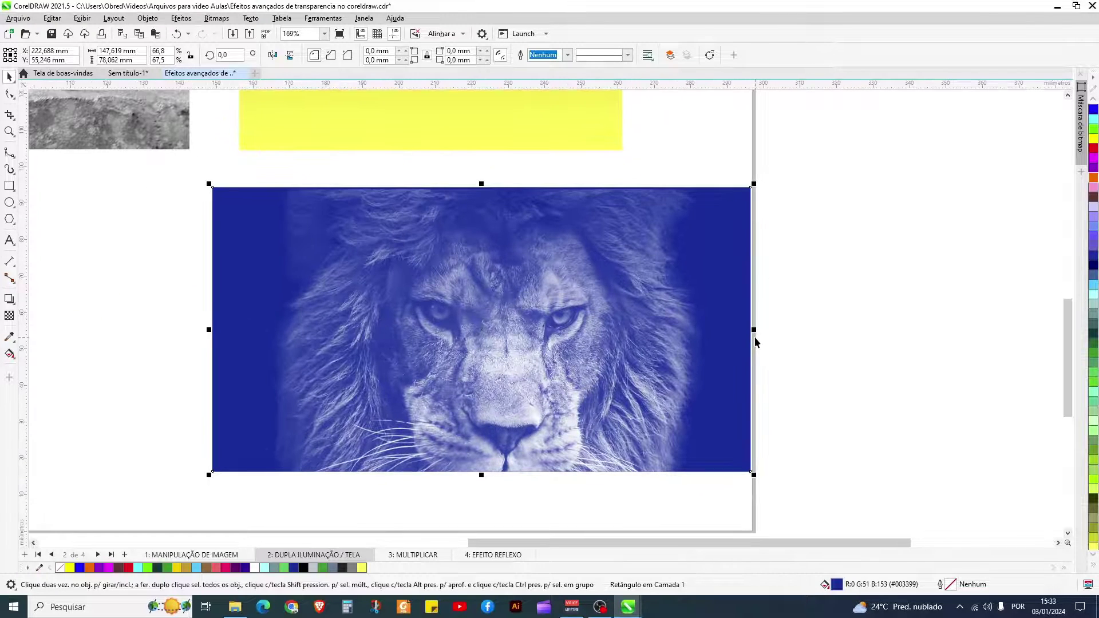
scroll(756, 342, "down", 2)
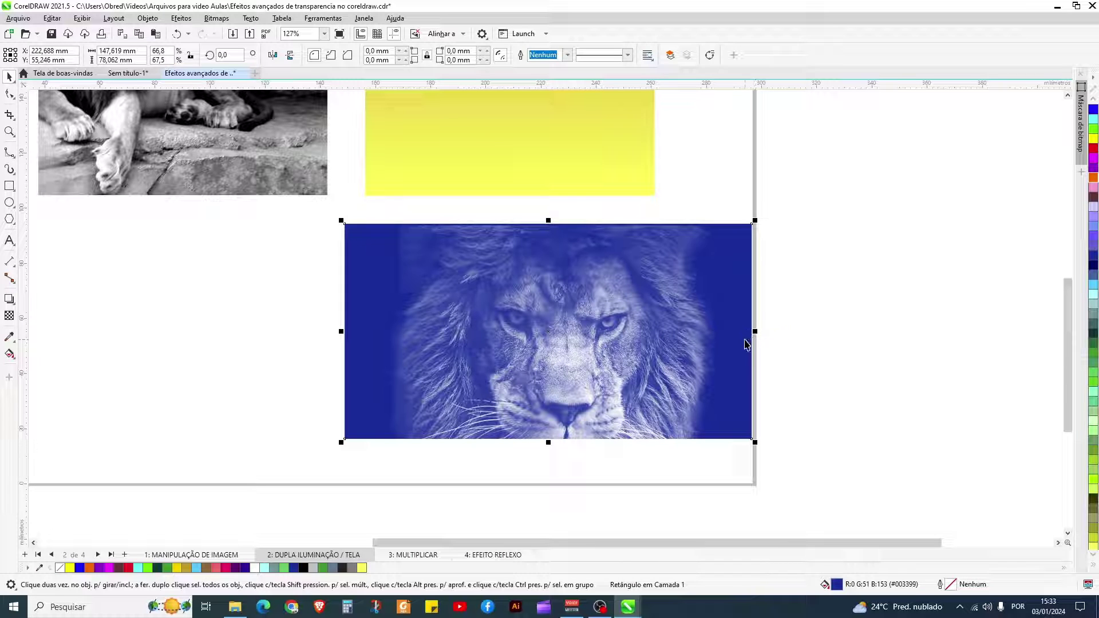
Recolour the blue rectangle behind the lion face, trying orange #FF6600 and grey-green #669999 before applying dark reddish-brown #663333.
left_click(744, 341)
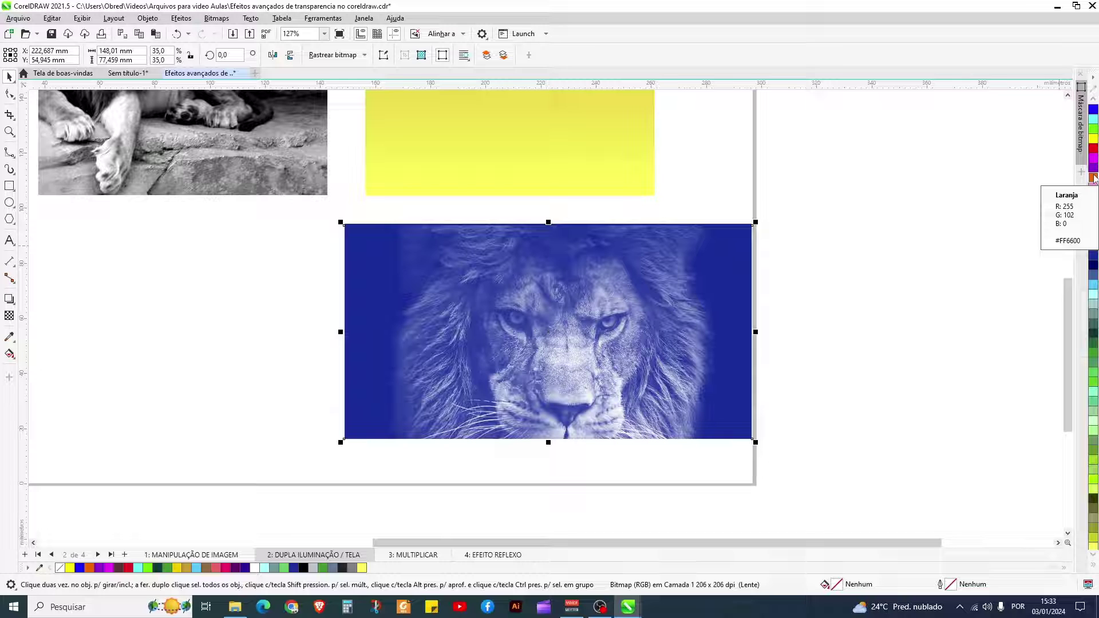
left_click(738, 296)
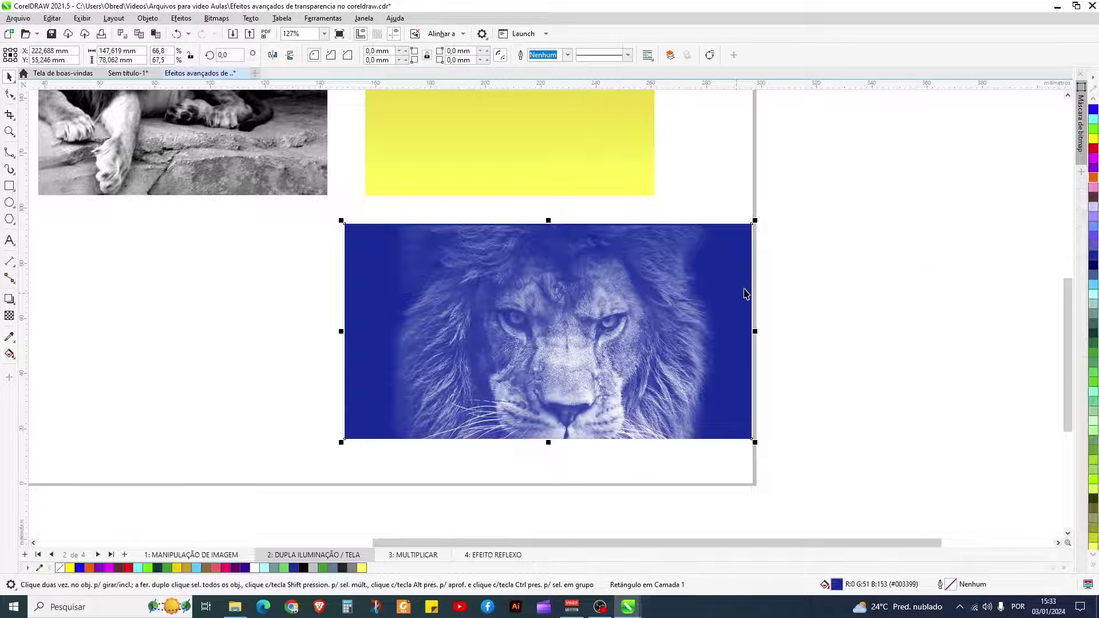
left_click(1093, 178)
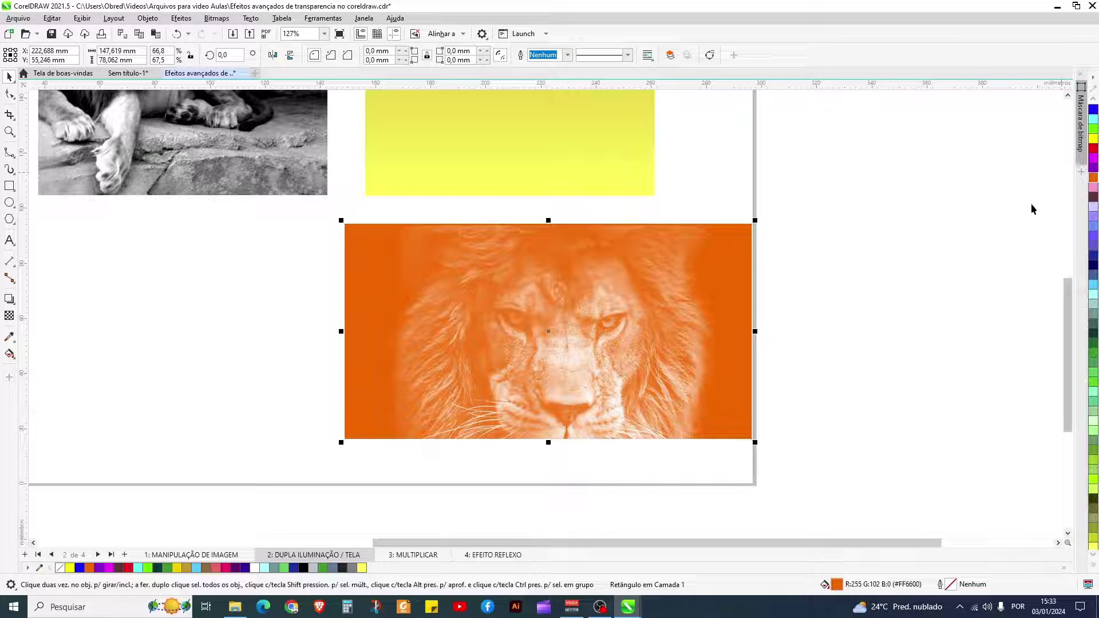
left_click(1093, 317)
left_click(1094, 198)
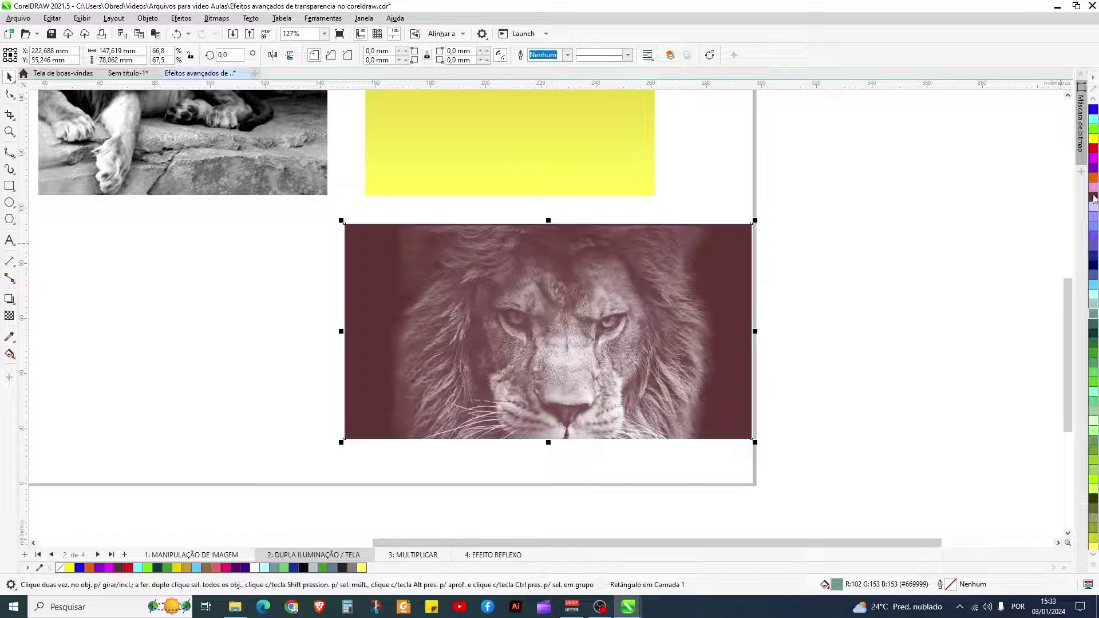
Move the lion face photo and its rectangle together into the empty space beside the TELA label.
scroll(698, 324, "down", 2)
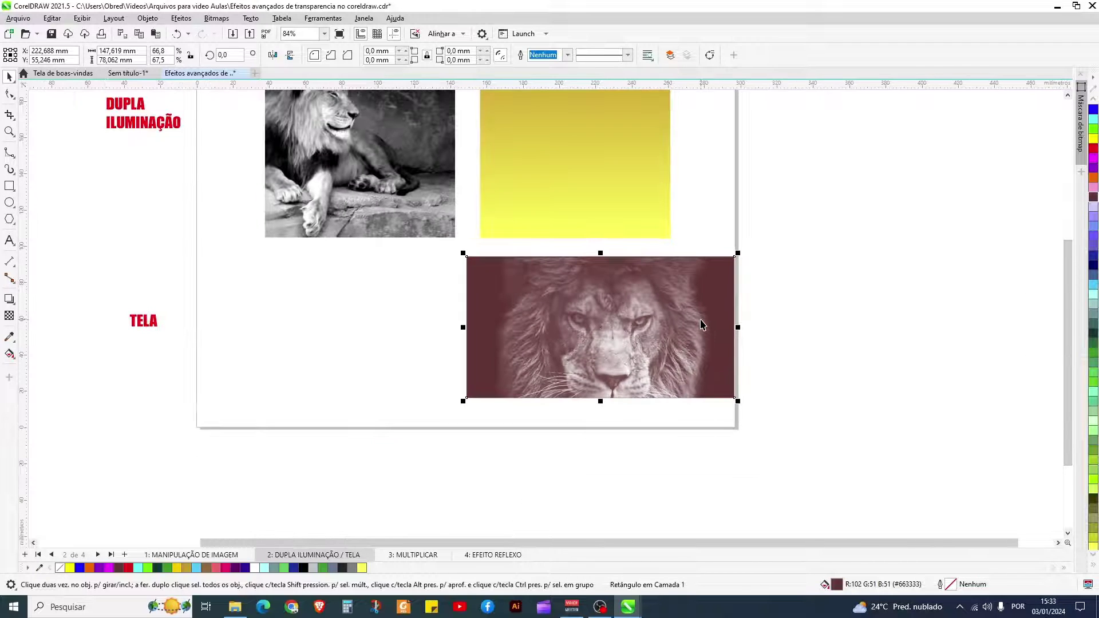
left_click(789, 244)
left_click_drag(789, 240, 424, 434)
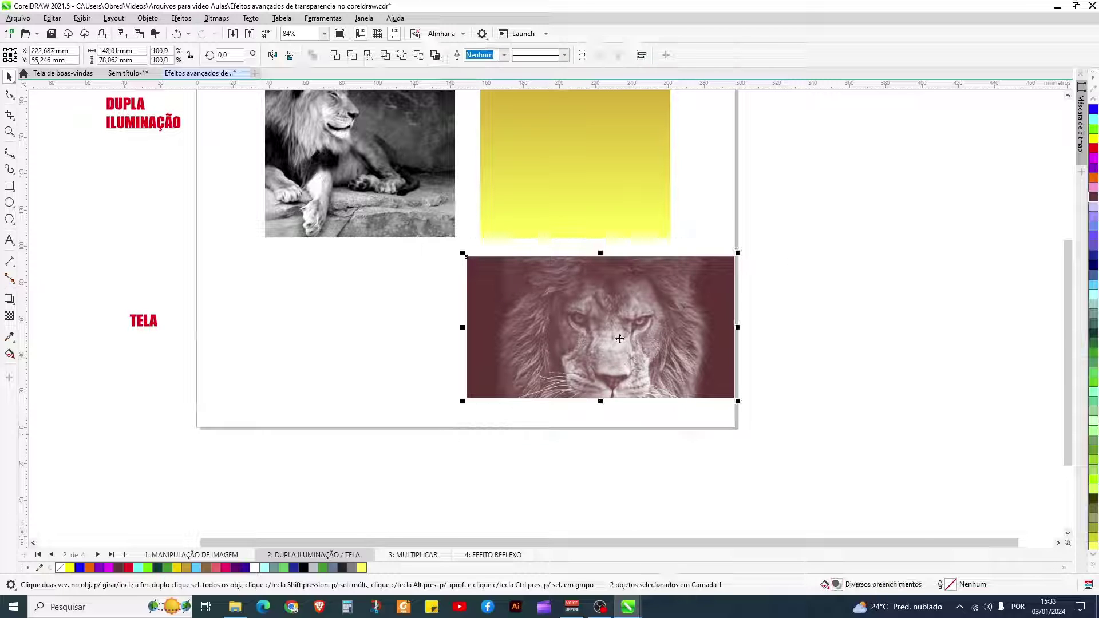
left_click_drag(620, 338, 360, 330)
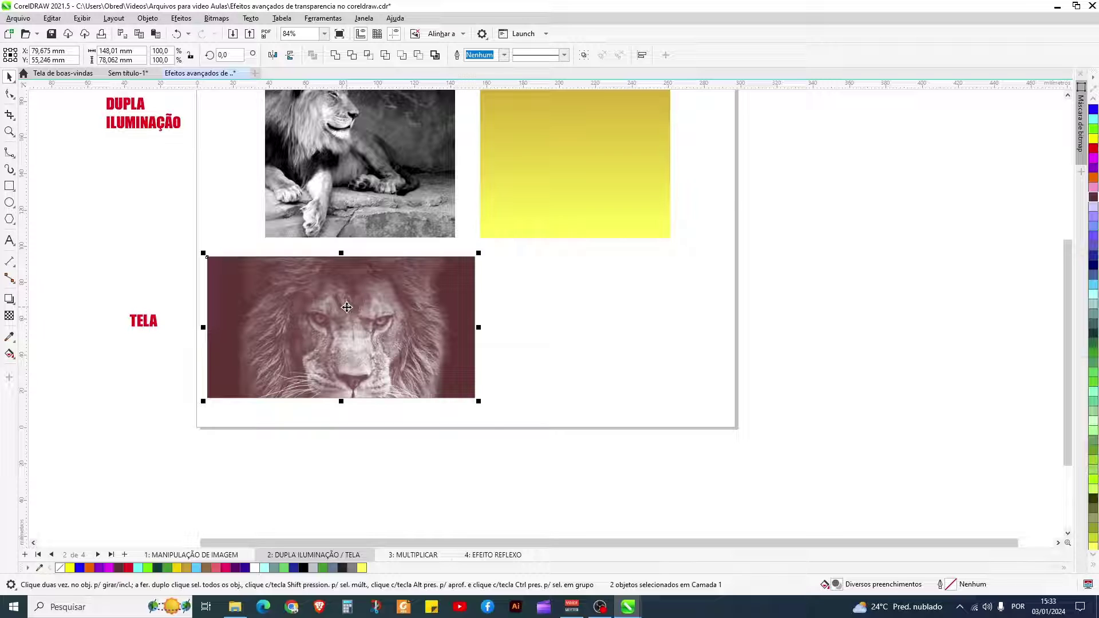
Go to page 3: MULTIPLICAR and bring the heading, white flag photo and Brazilian flag into view.
left_click(413, 556)
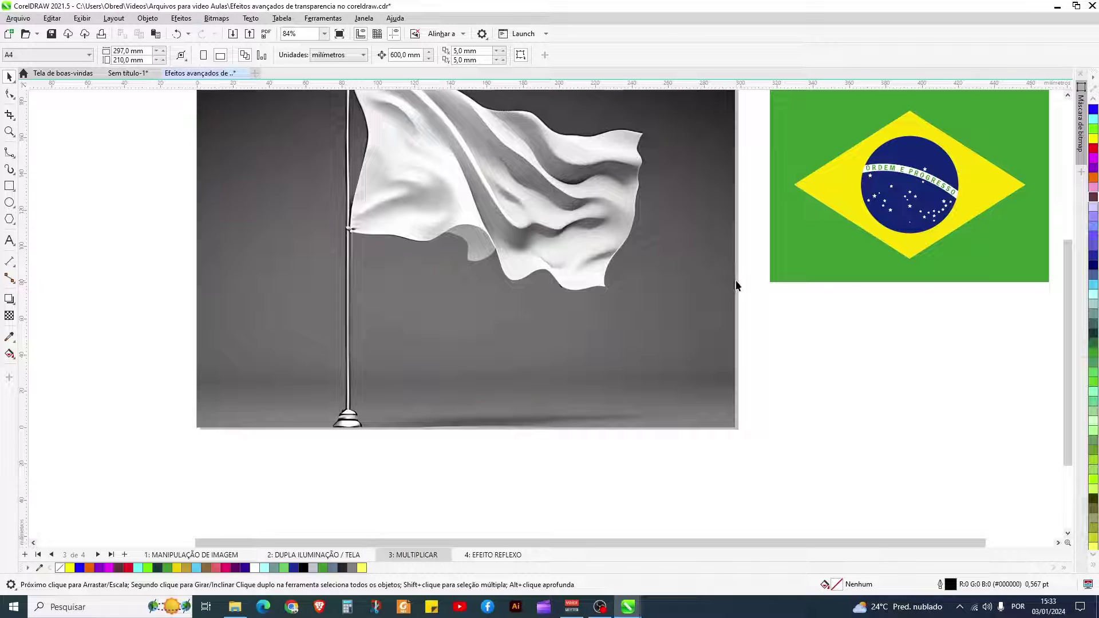
left_click(1069, 97)
left_click(1068, 96)
left_click(1069, 96)
scroll(574, 223, "down", 1)
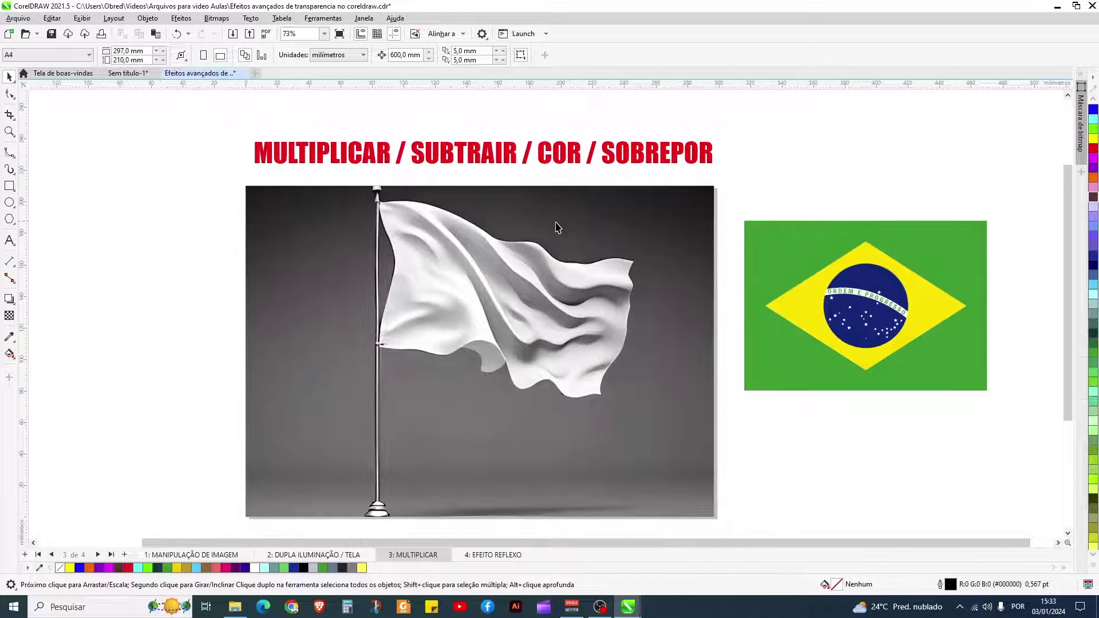
Shorten the red heading above the flag photo to "MULTIPLICAR / SUBTRAIR / COR".
left_click(613, 163)
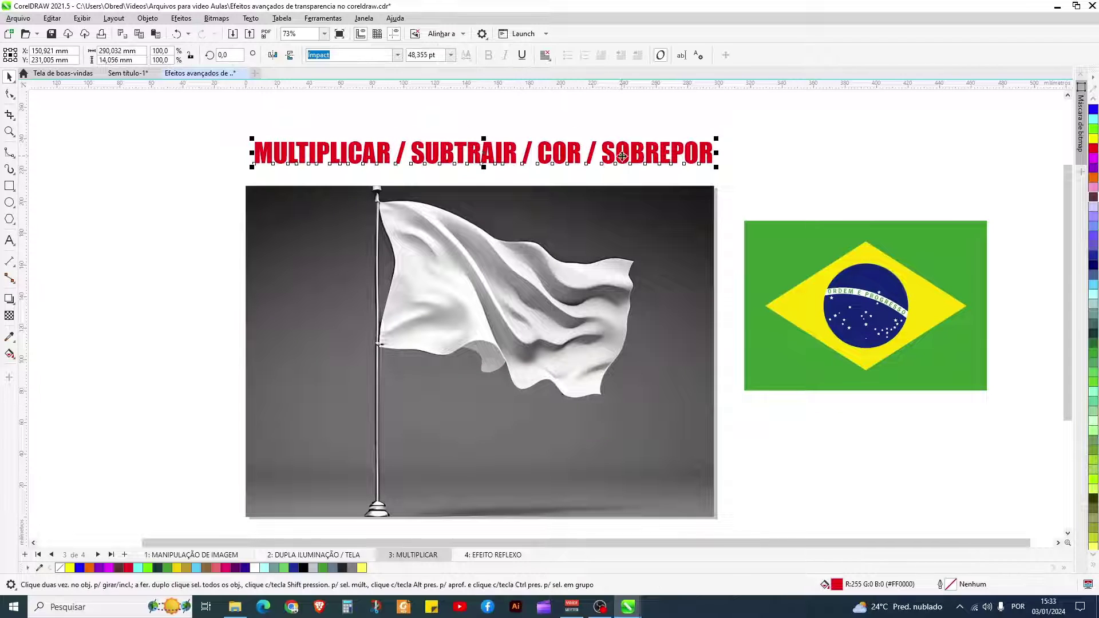
left_click(9, 241)
key("BackSpace")
key("BackSpace")
key("BackSpace")
key("BackSpace")
key("BackSpace")
key("BackSpace")
key("BackSpace")
key("BackSpace")
key("BackSpace")
key("BackSpace")
key("BackSpace")
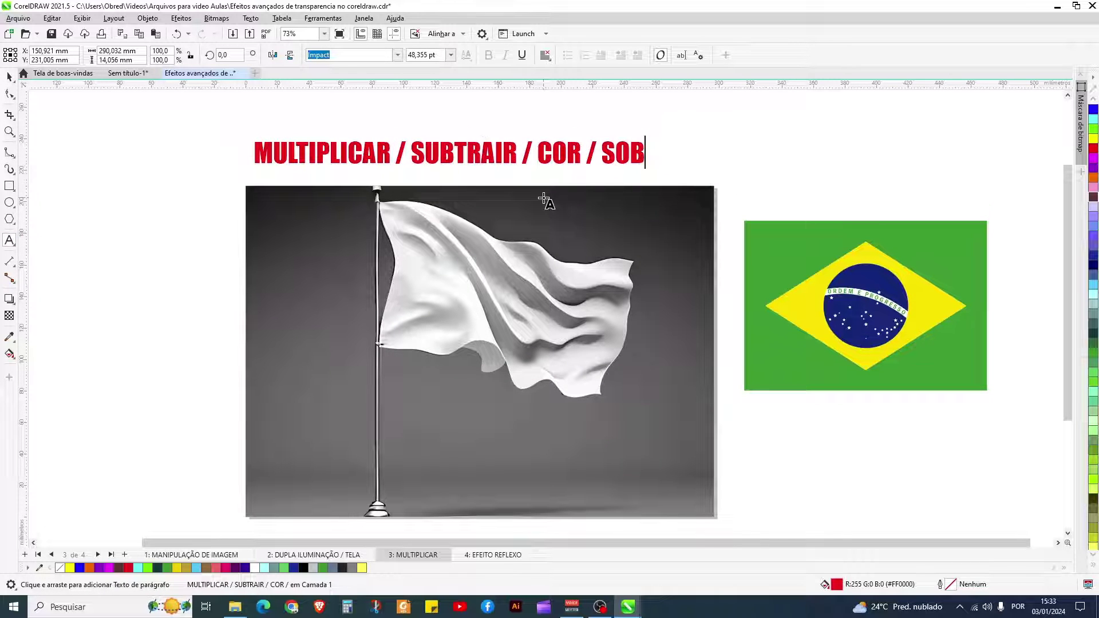
key("Escape")
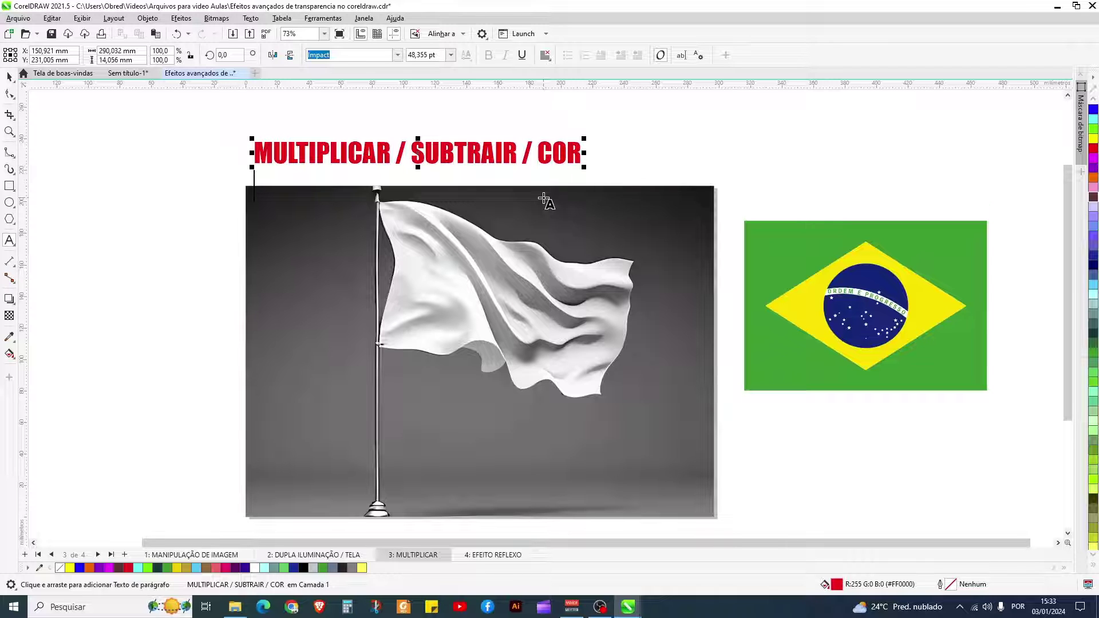
left_click(9, 76)
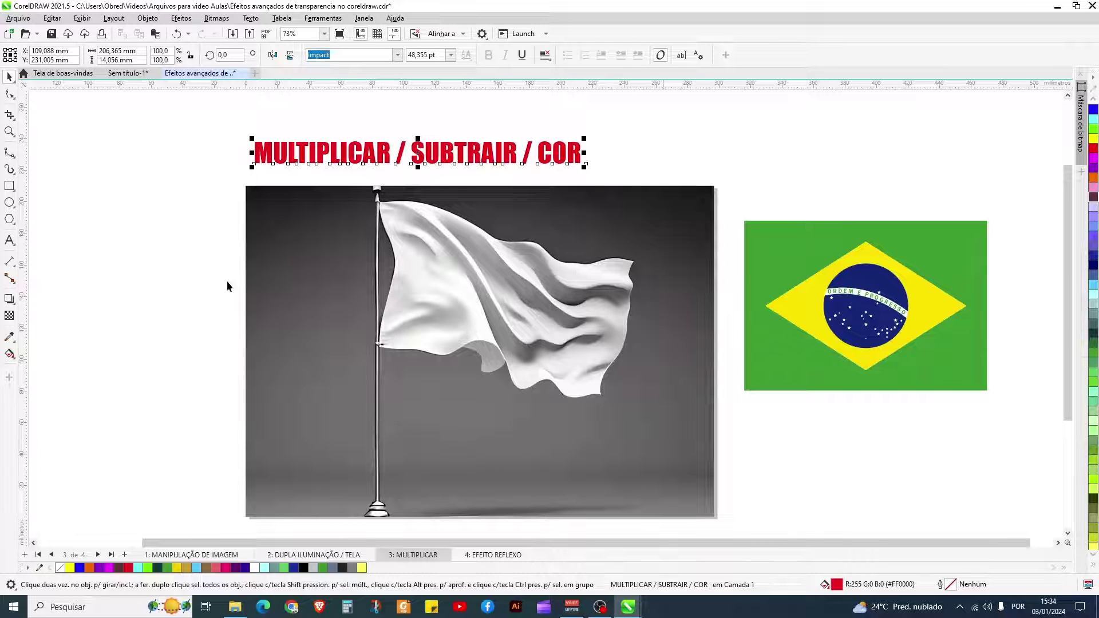
Trace the white flag's pole-side edge with a B-Spline curve from the lower attachment up to the flag's upper corner.
left_click(10, 152)
scroll(382, 338, "up", 2)
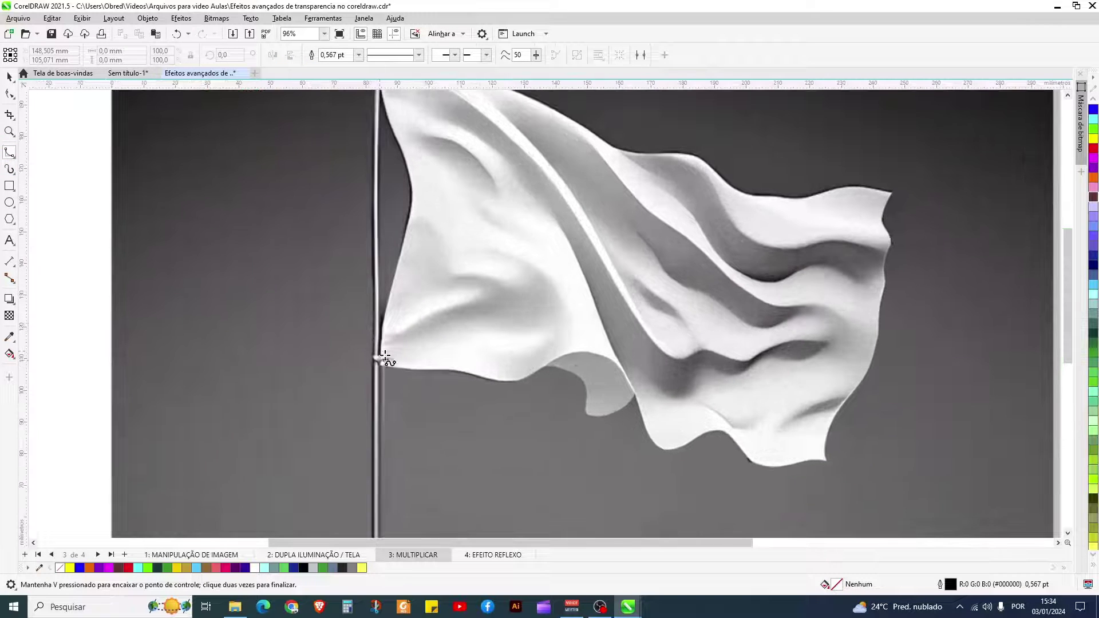
left_click(384, 359)
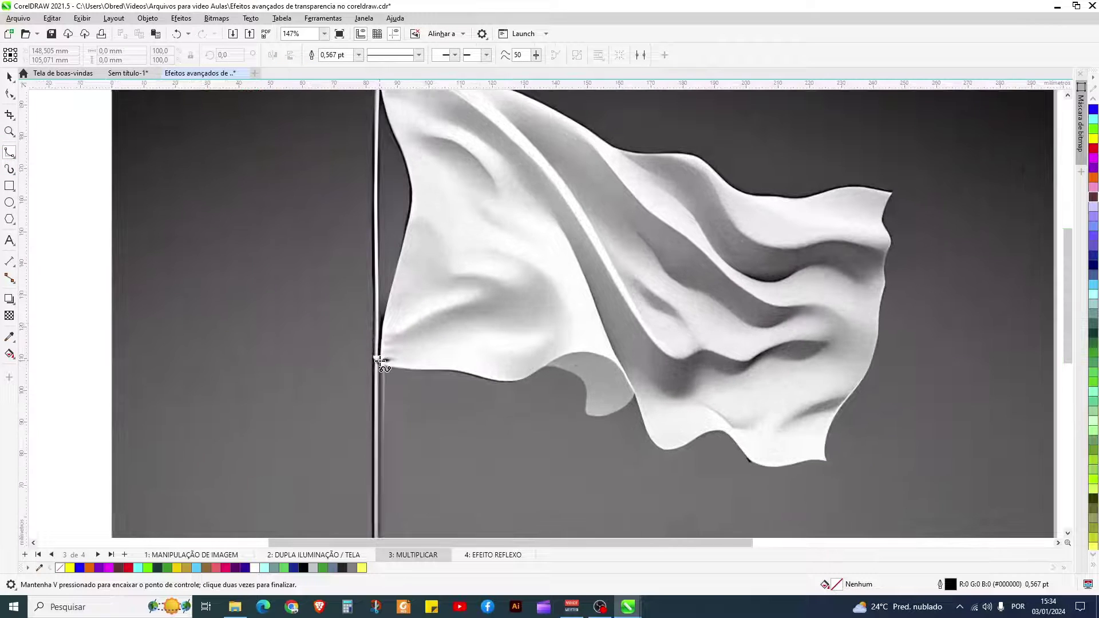
left_click(386, 312)
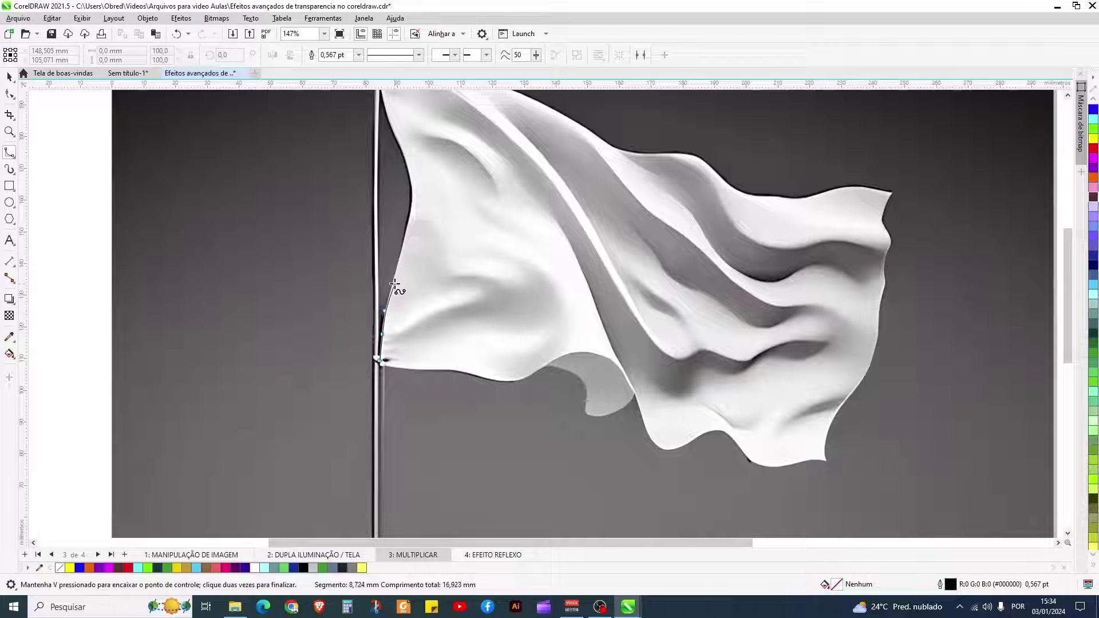
left_click(394, 277)
left_click(411, 207)
left_click(411, 182)
left_click(403, 154)
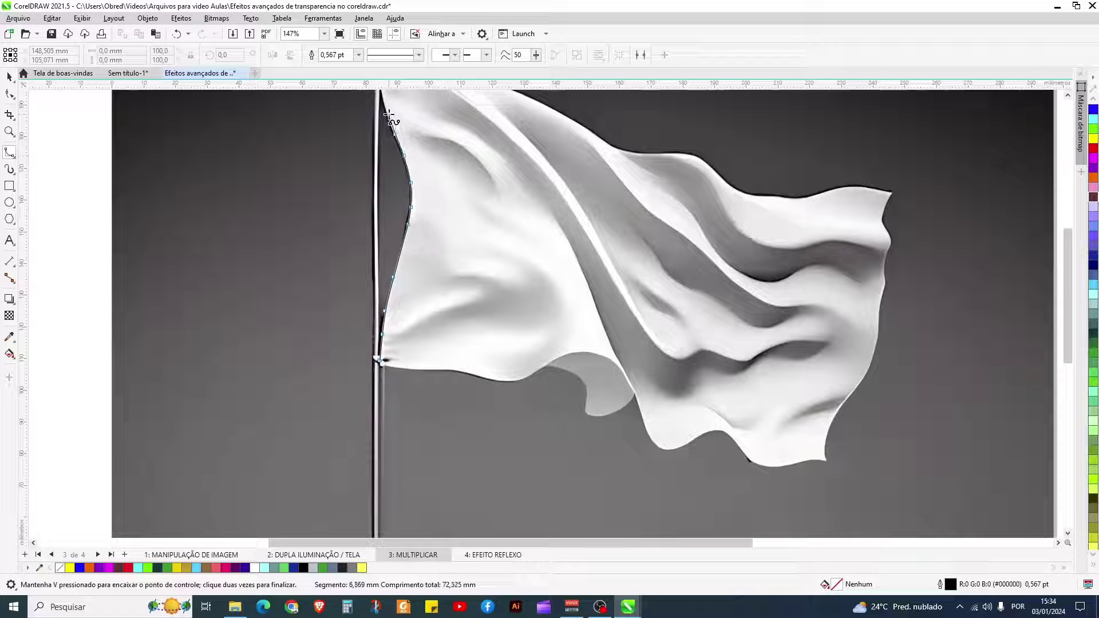
left_click(389, 113)
left_click(383, 100)
left_click_drag(385, 100, 411, 218)
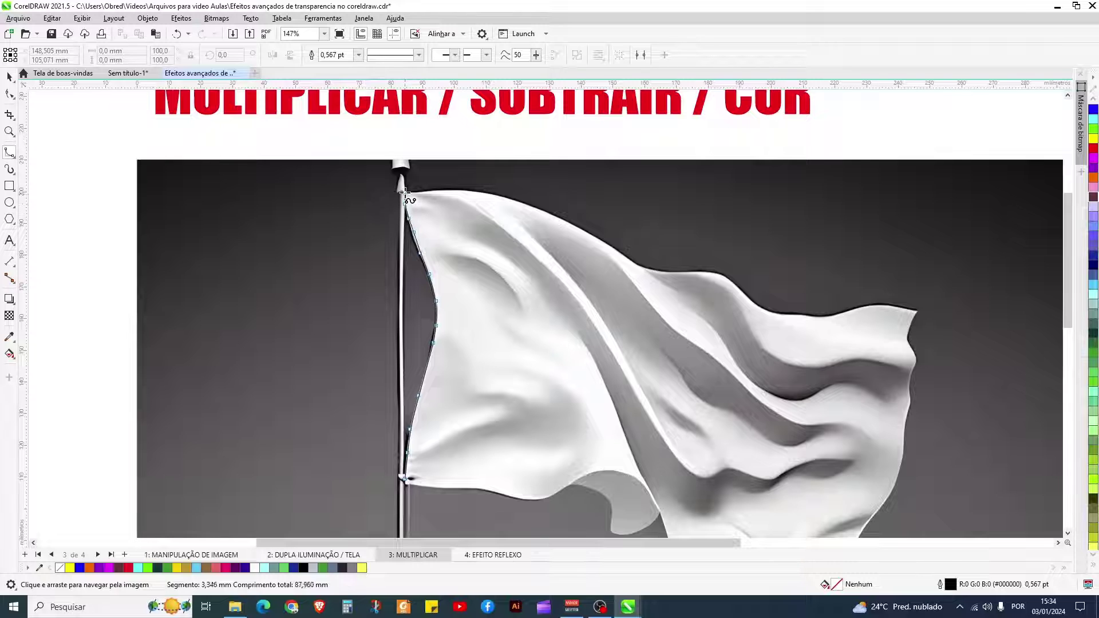
left_click(405, 193)
left_click(404, 191)
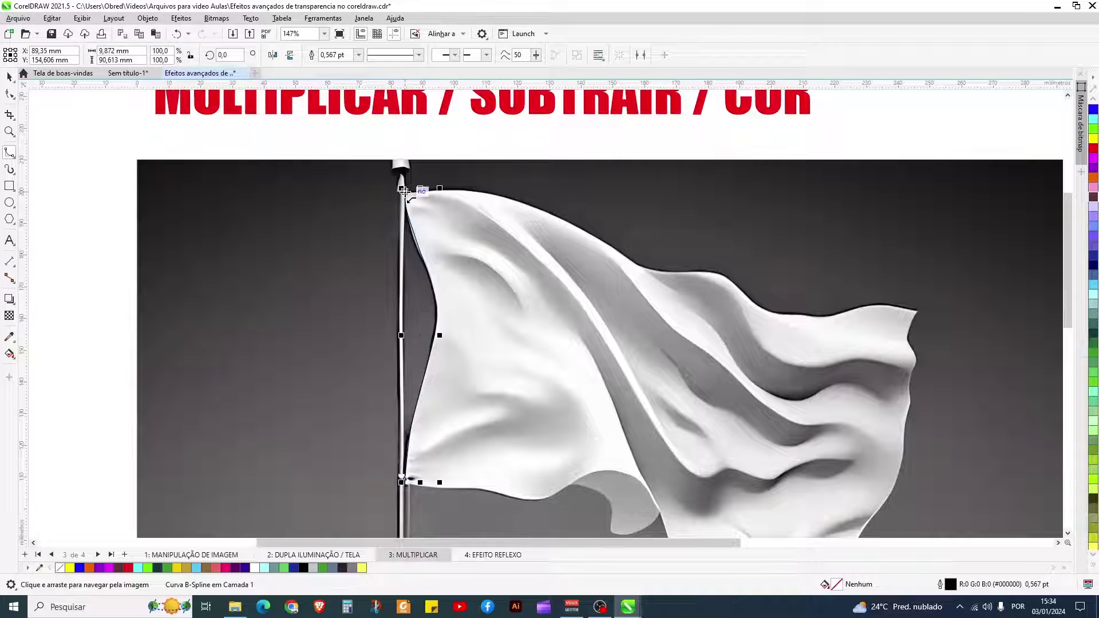
key("Escape")
scroll(193, 204, "down", 3)
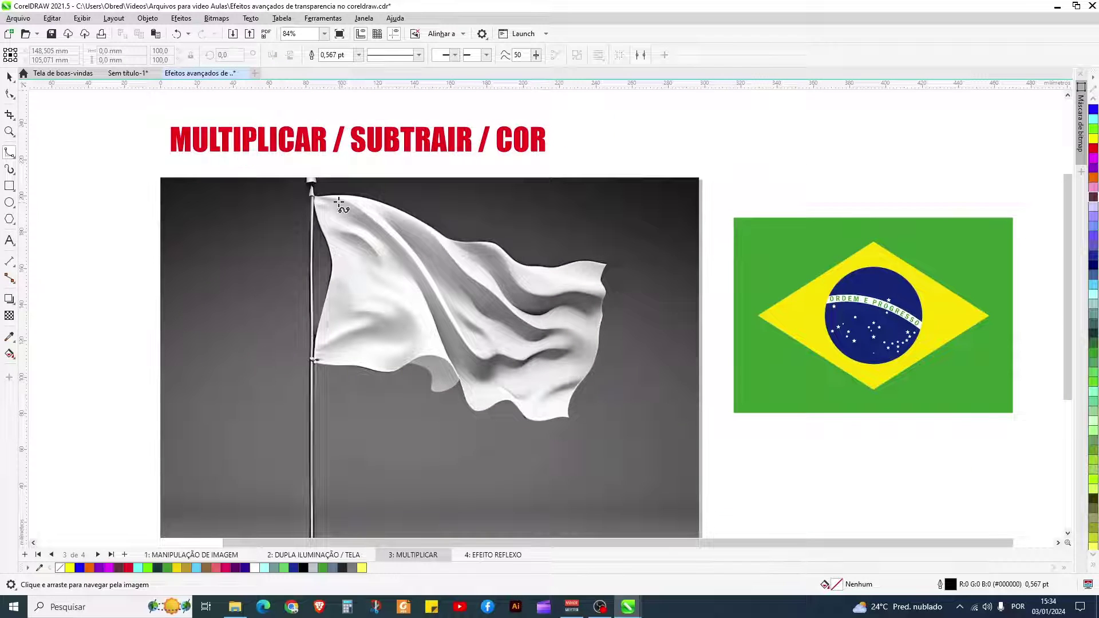
Switch to the Sem título-1 document containing the finished flag outline.
left_click(126, 73)
left_click(555, 244)
left_click(139, 131)
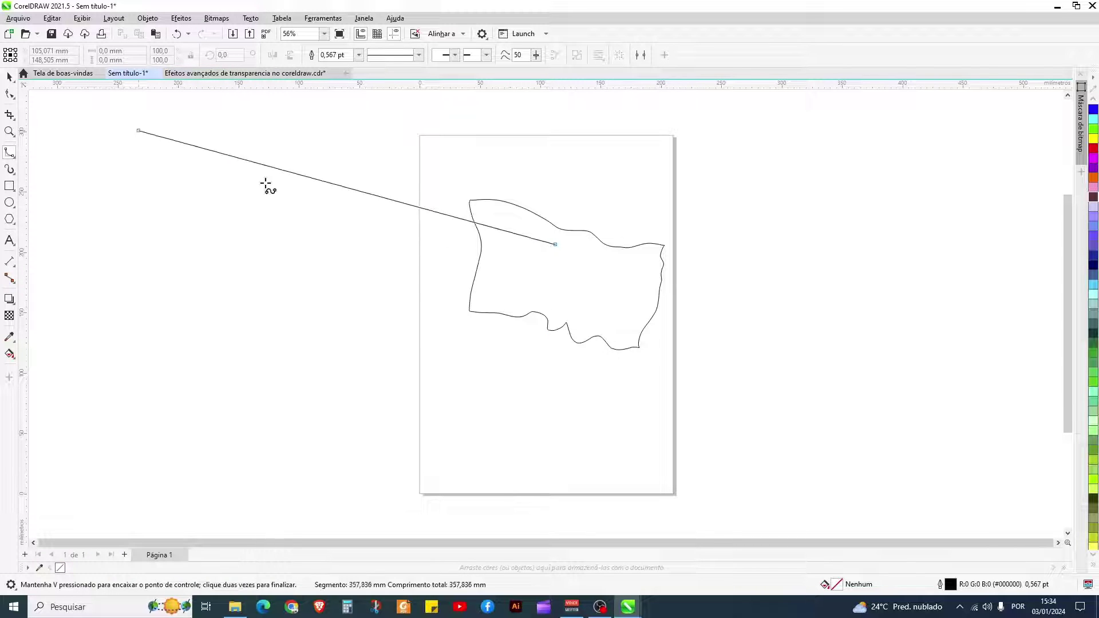
double_click(585, 268)
key("Delete")
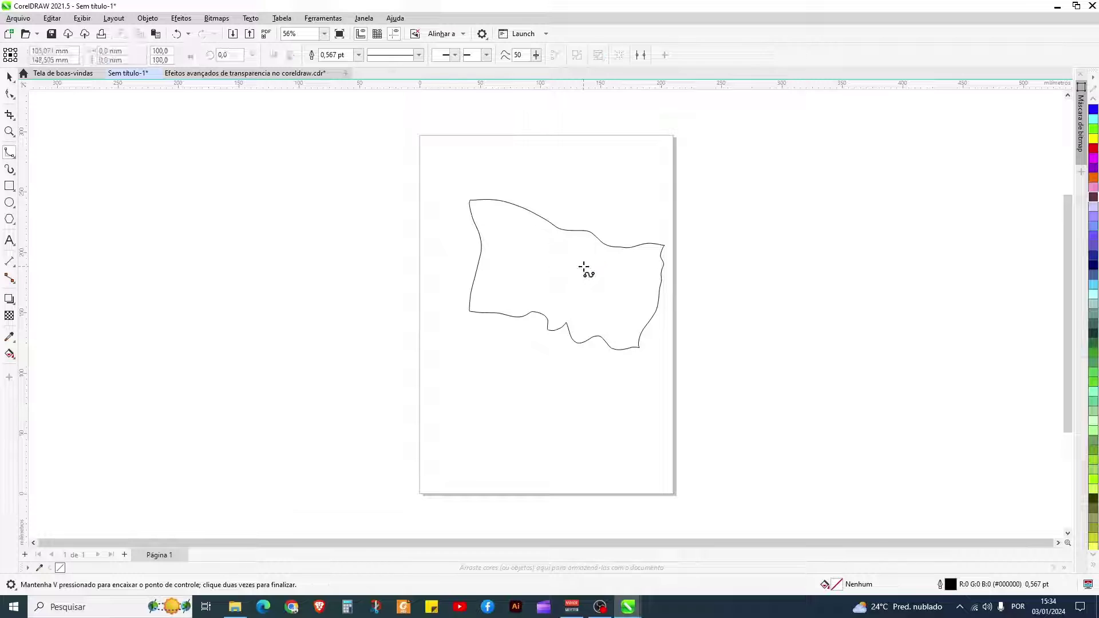
Copy the finished flag outline into the MULTIPLICAR page over the white flag and check its fit along the edges.
left_click(8, 77)
left_click(567, 267)
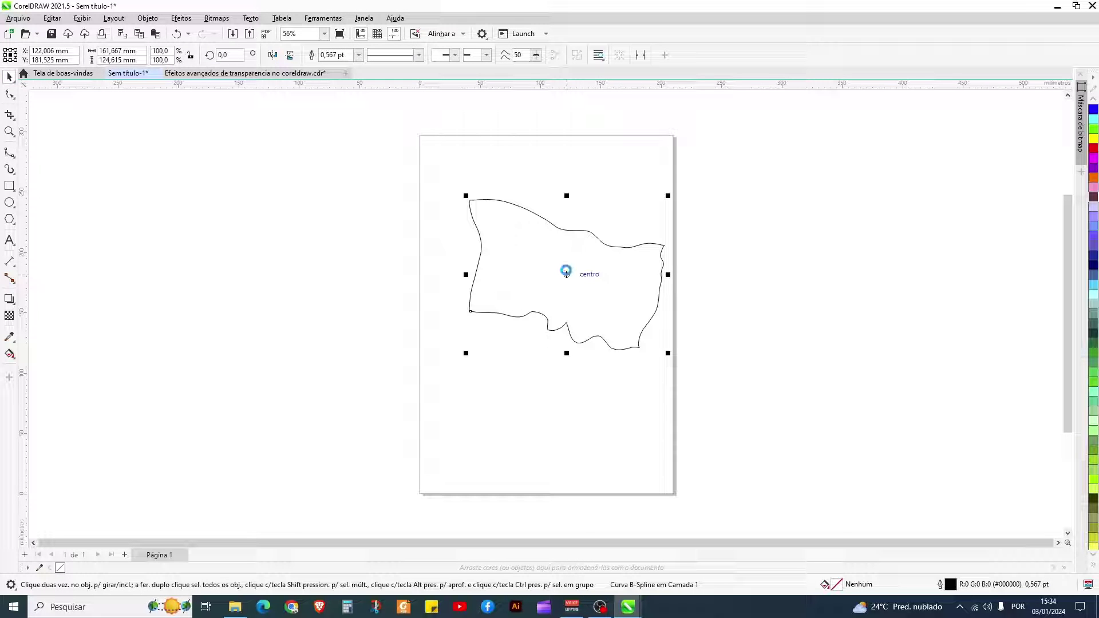
left_click(229, 73)
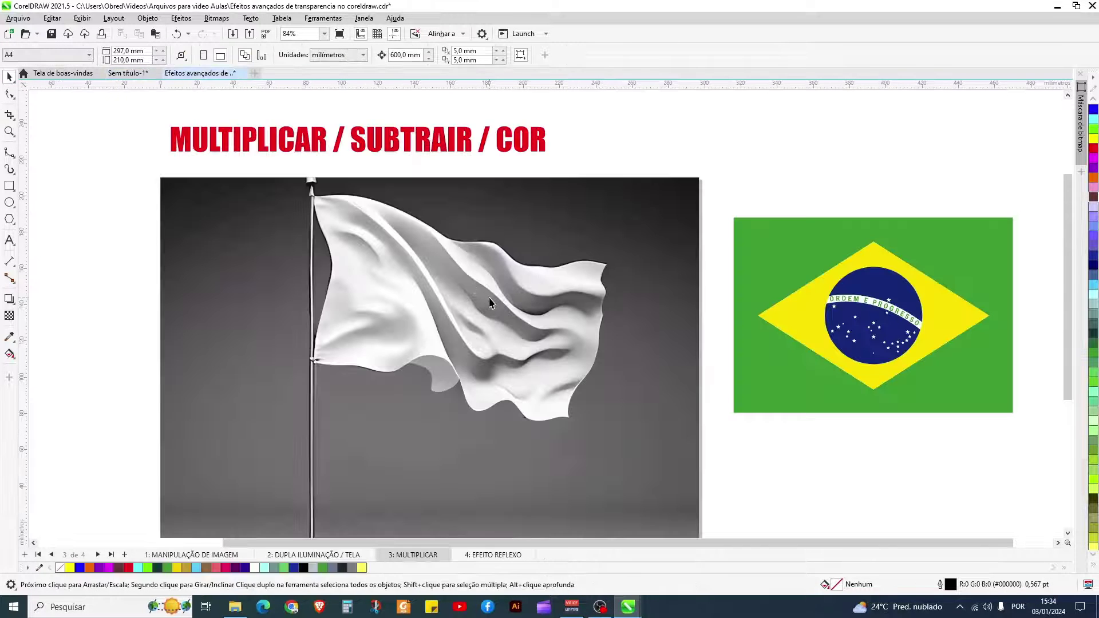
left_click(490, 304)
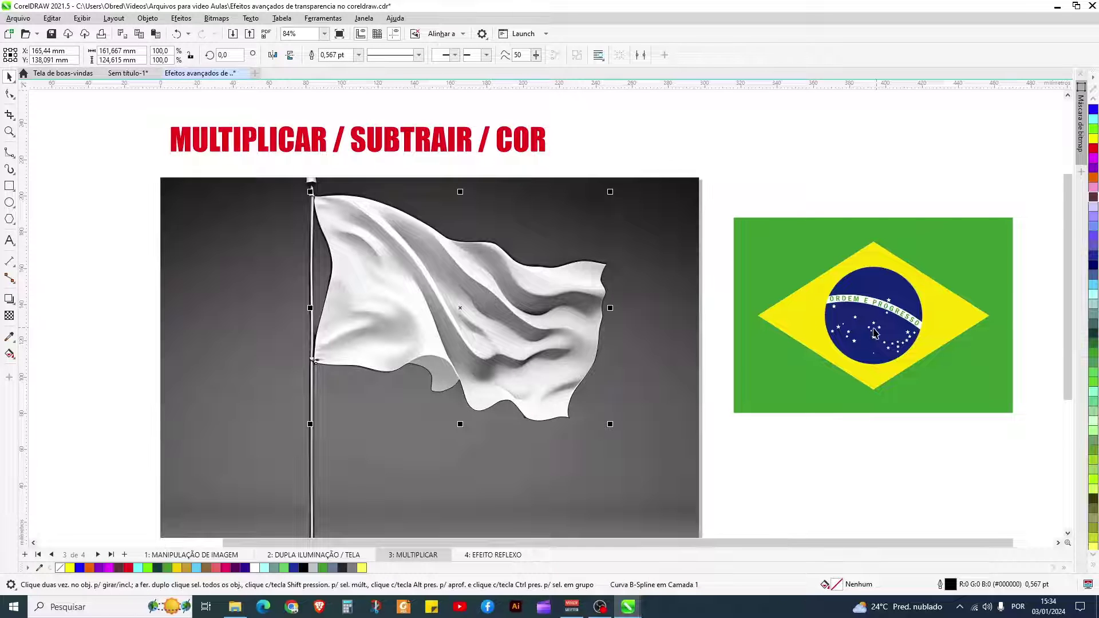
scroll(506, 418, "up", 5)
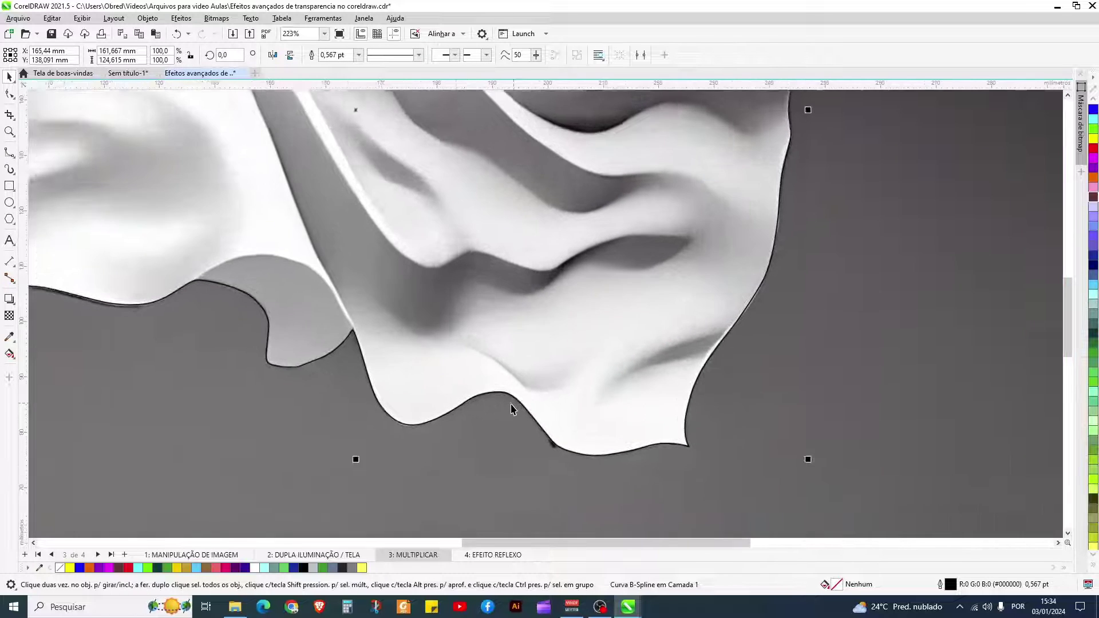
scroll(512, 409, "down", 4)
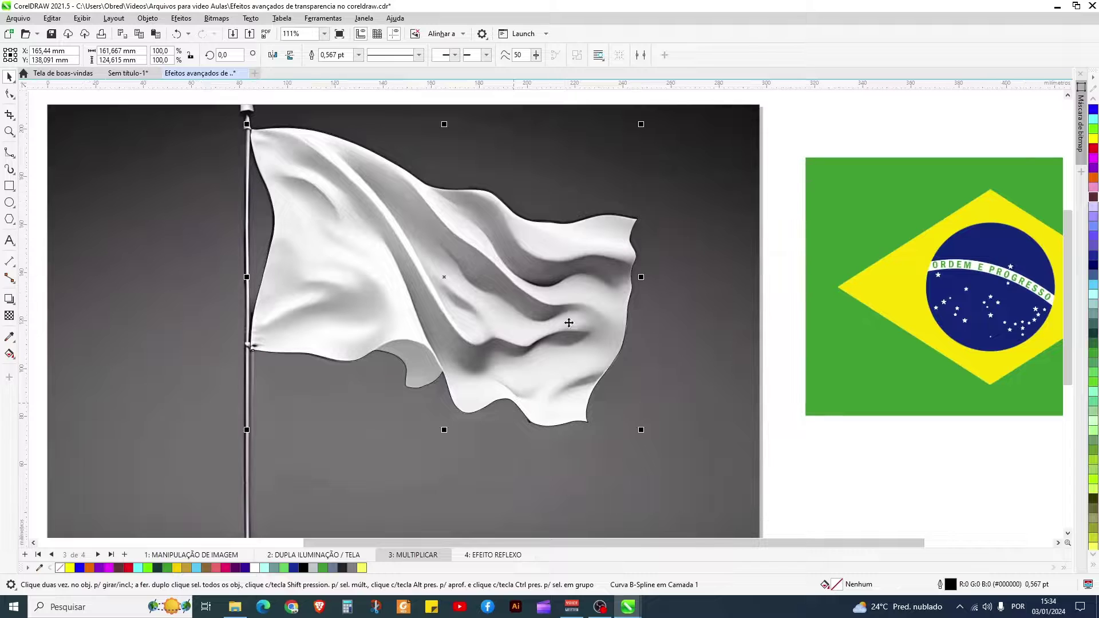
left_click(9, 151)
left_click(9, 337)
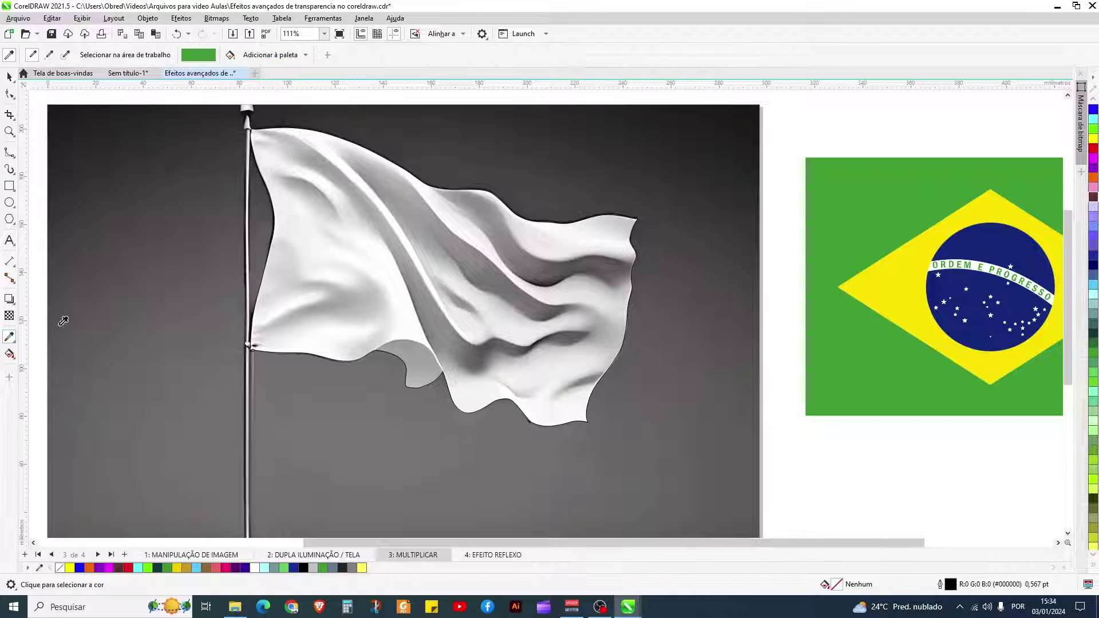
left_click(880, 201)
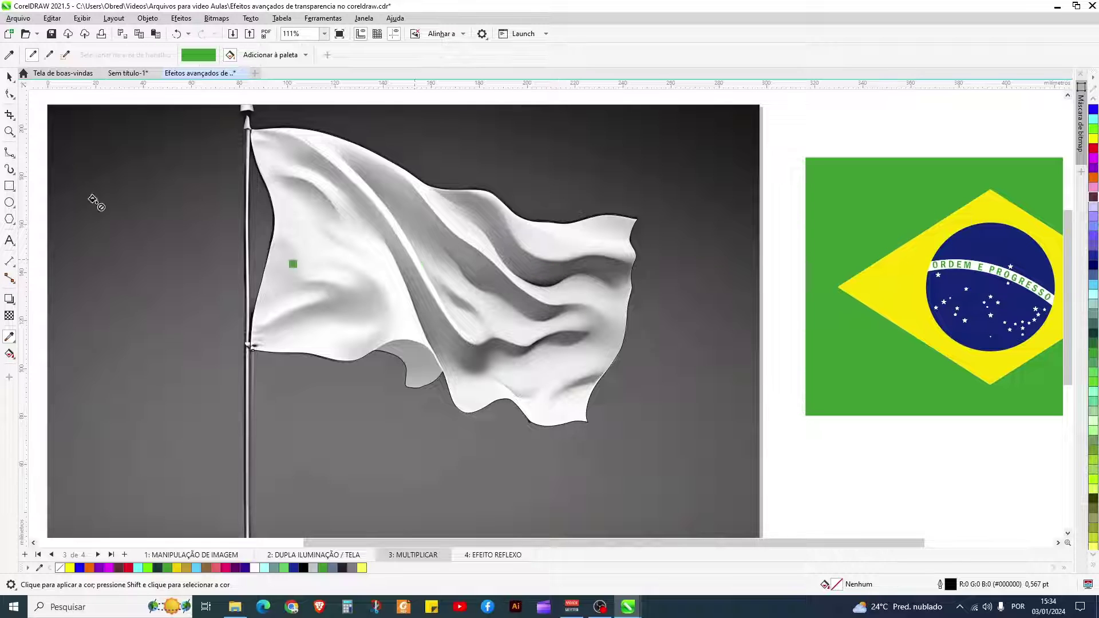
left_click(9, 76)
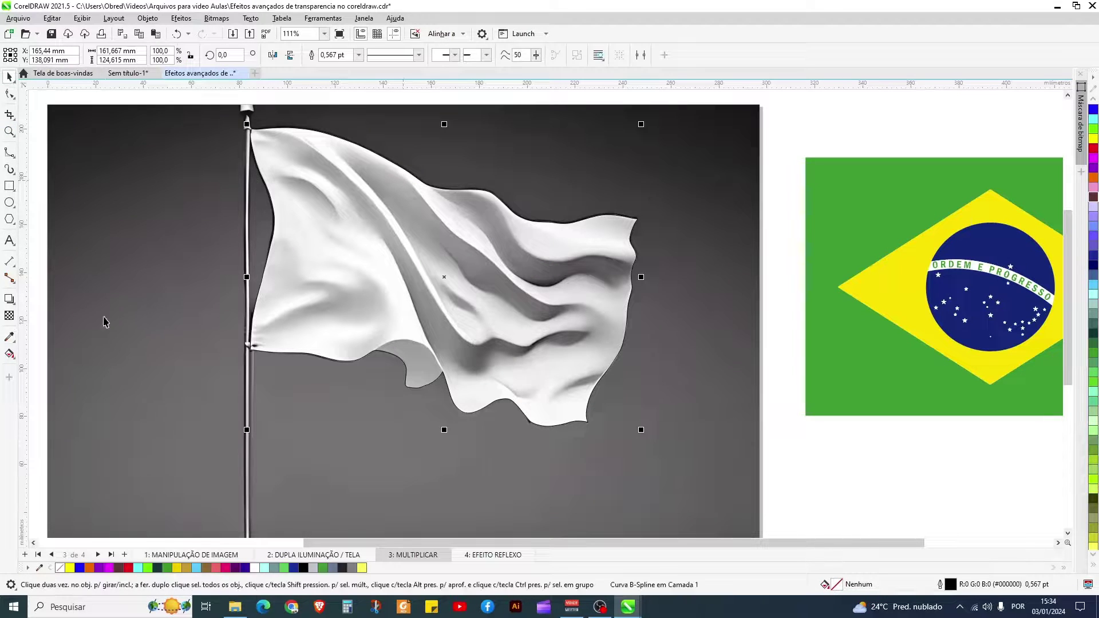
Fill the flag outline over the photo with the green sampled from the Brazilian flag using the Color Eyedropper.
left_click(10, 338)
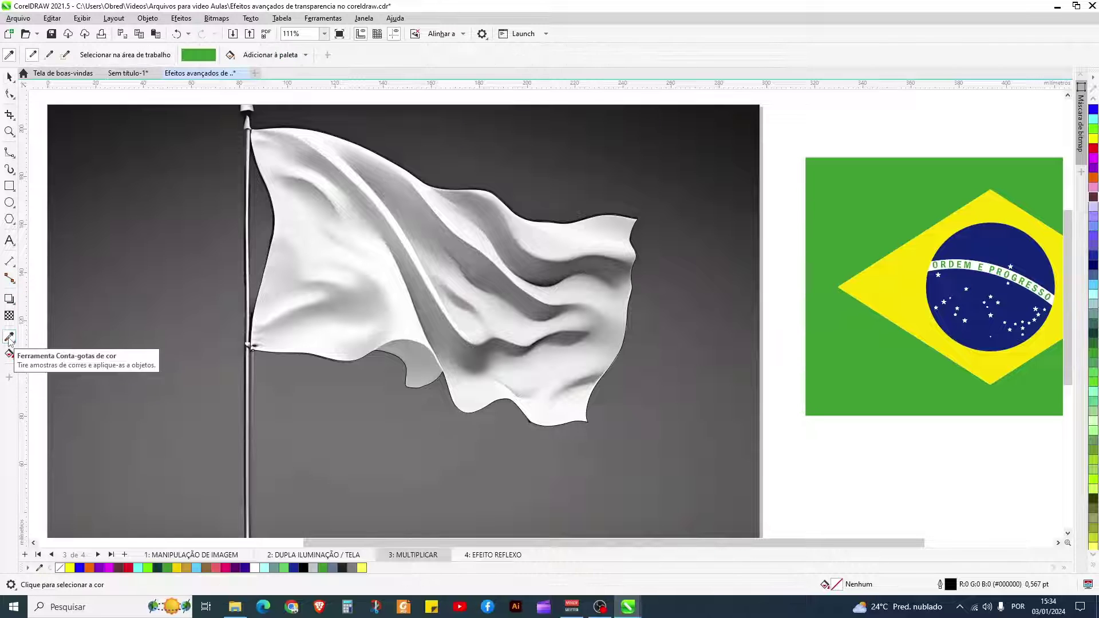
left_click(877, 198)
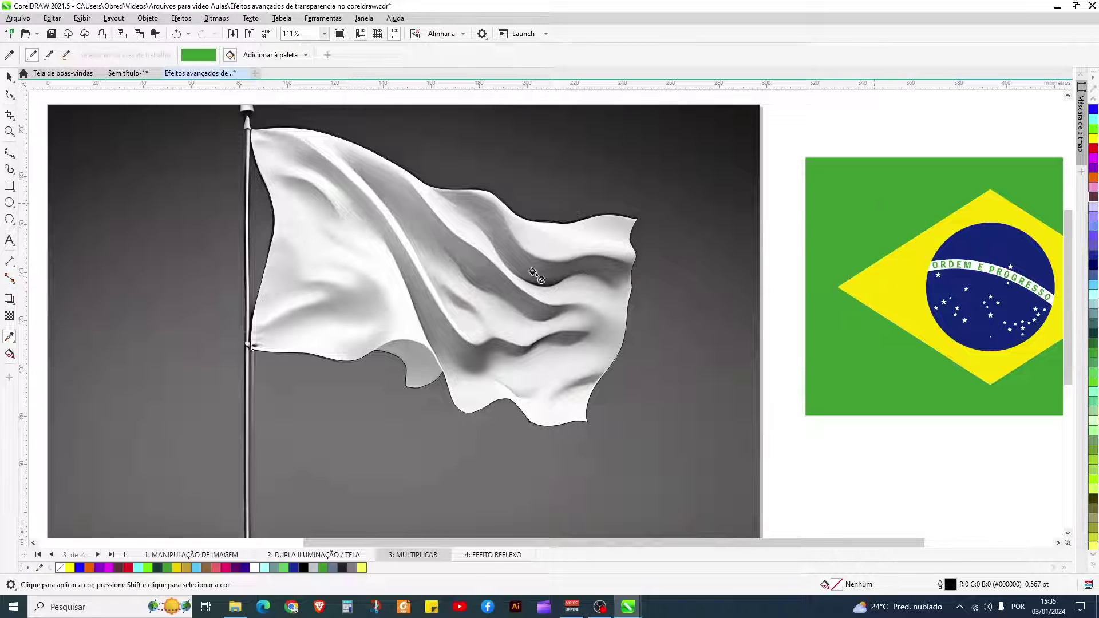
left_click(466, 276)
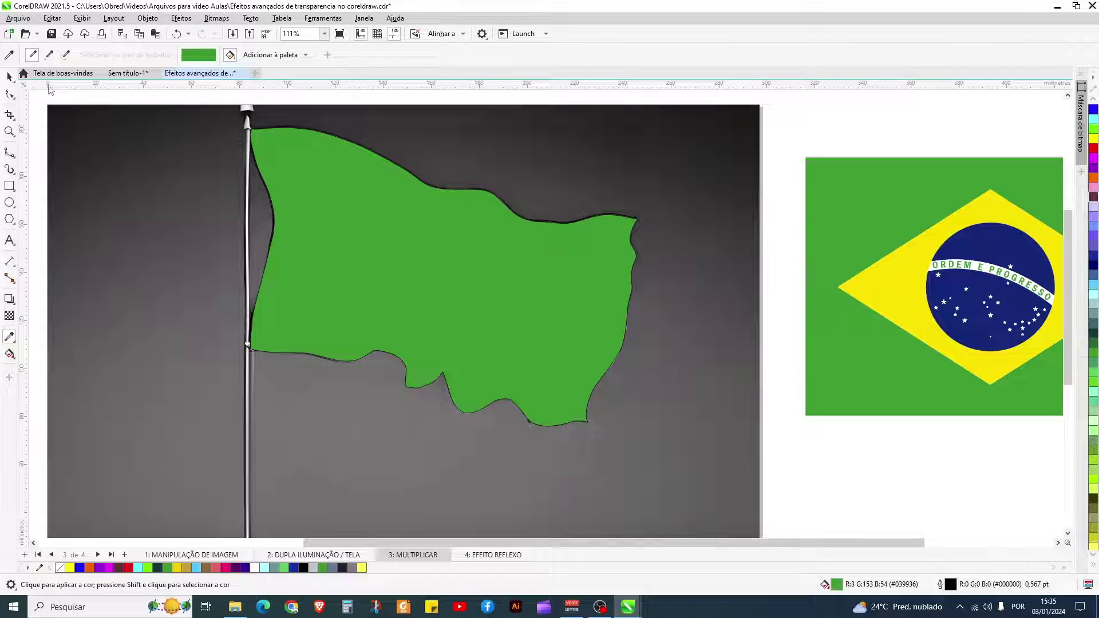
left_click(9, 76)
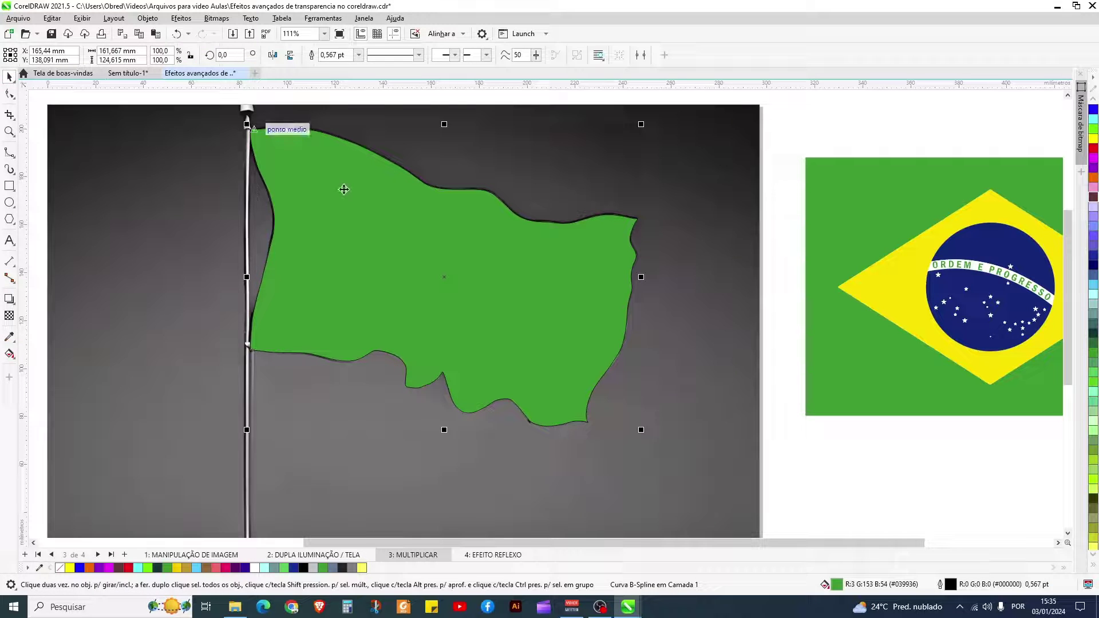
Remove the outline from the green flag shape over the photo.
left_click(1094, 101)
left_click(1094, 100)
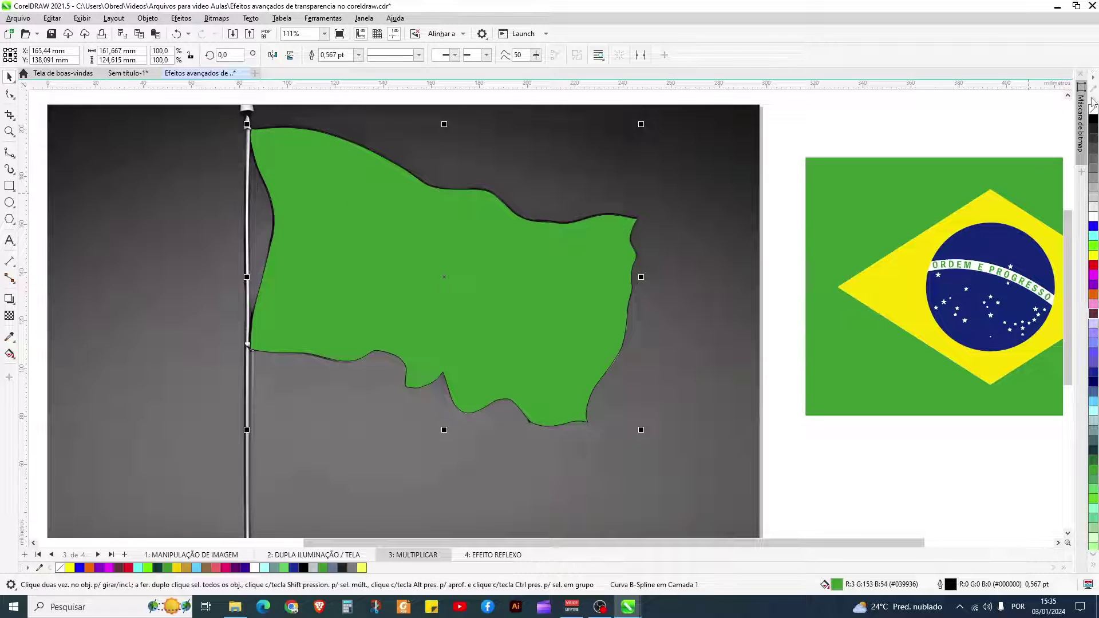
left_click(549, 265)
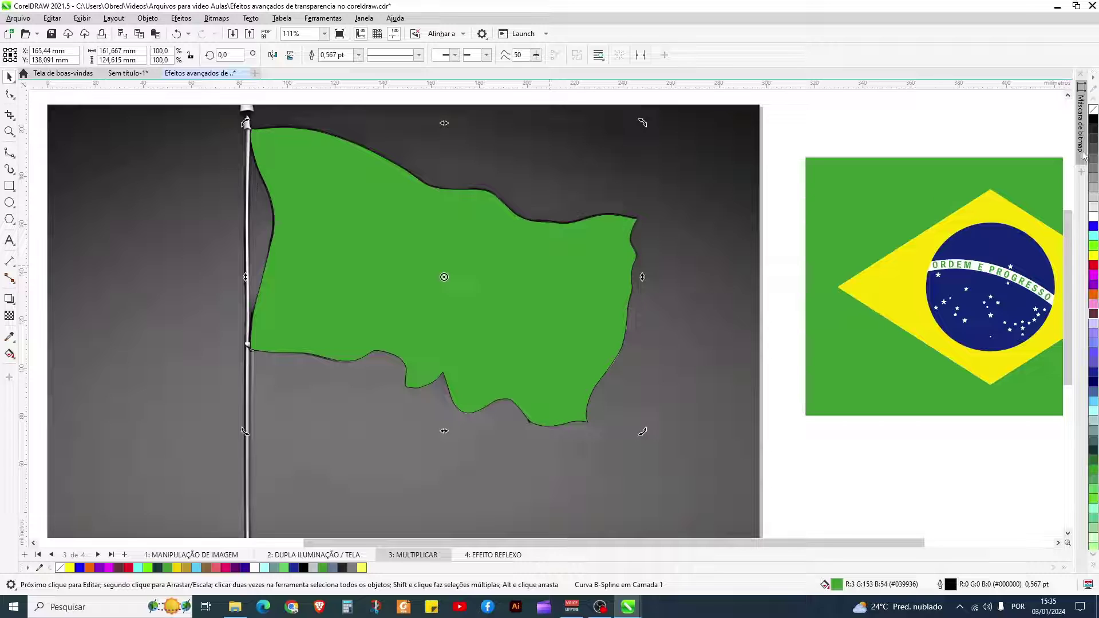
right_click(1094, 114)
Delete the flat Brazilian flag's green rectangle and move the yellow diamond with its blue globe onto the green waving flag.
scroll(491, 214, "down", 3)
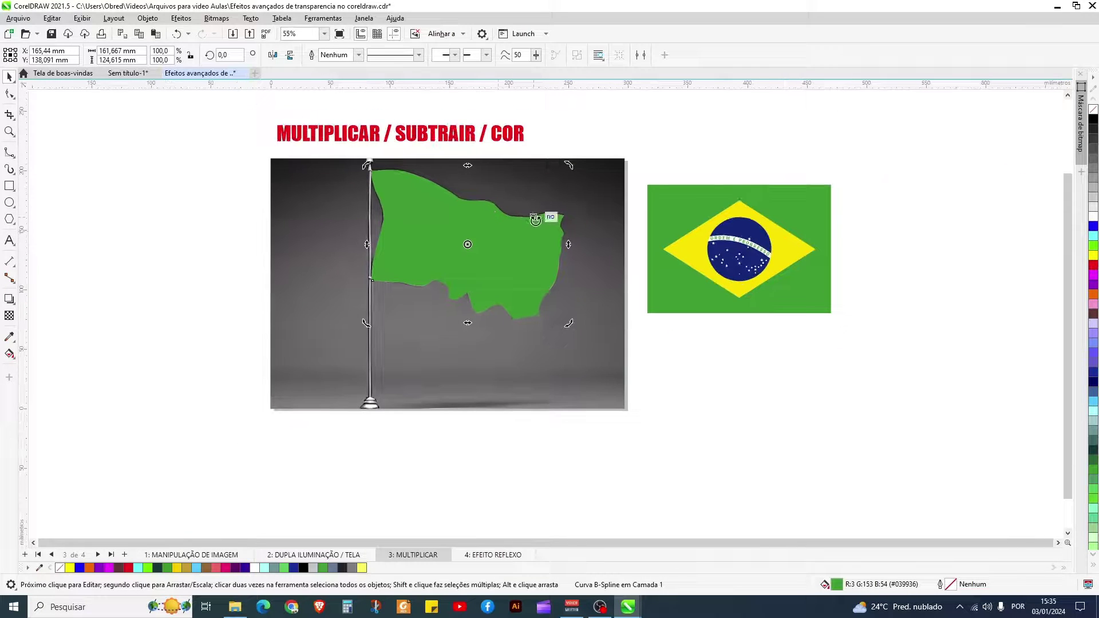
left_click(687, 208)
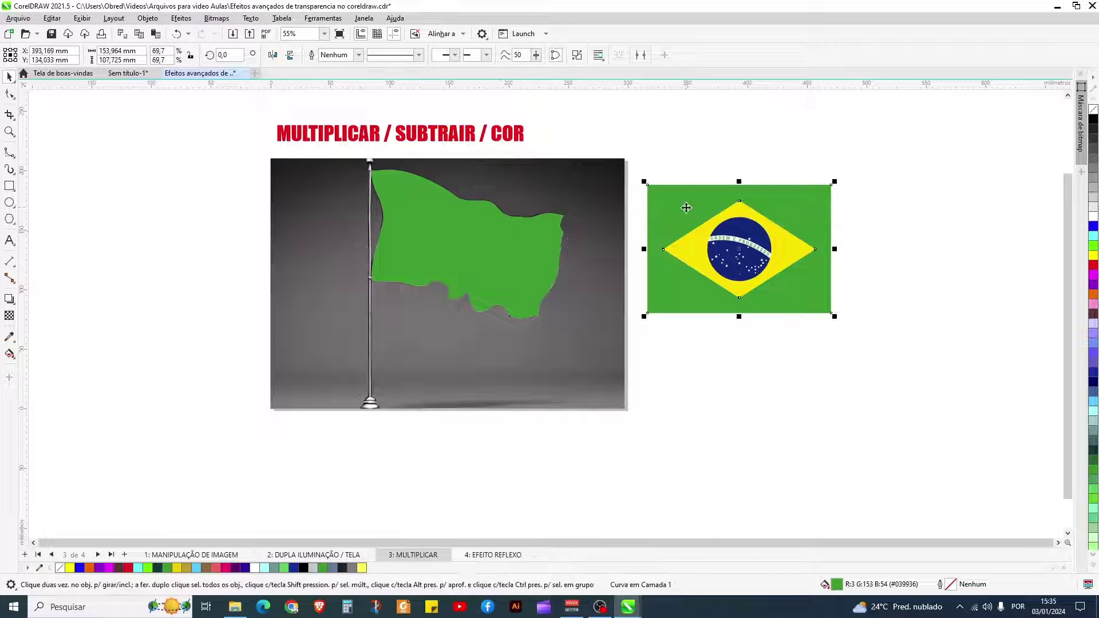
key("Delete")
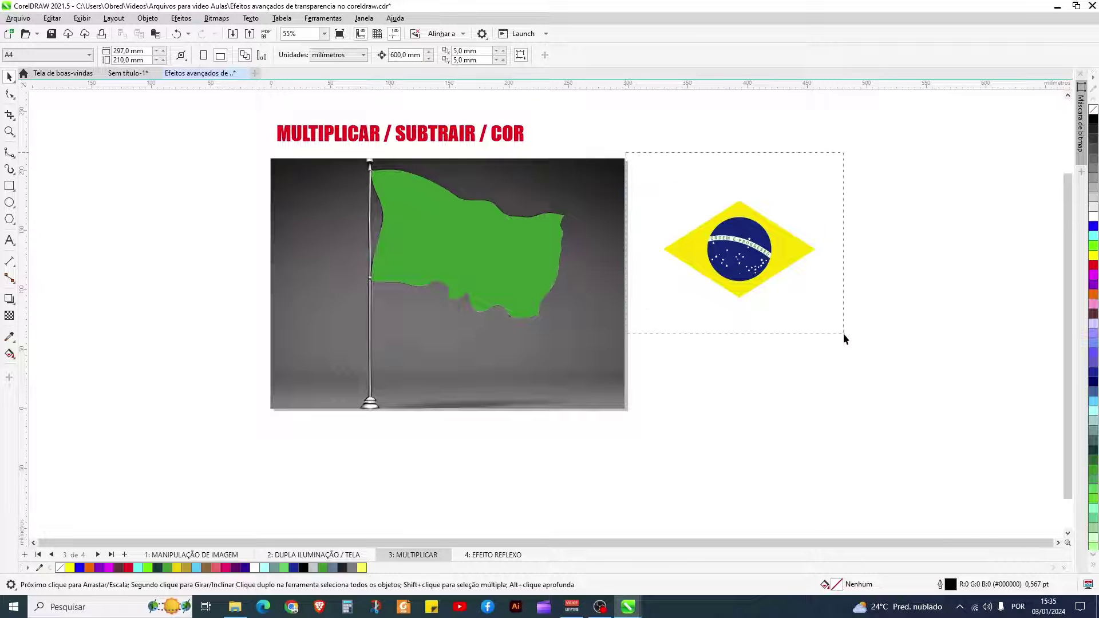
left_click_drag(843, 333, 843, 333)
left_click_drag(739, 250, 472, 252)
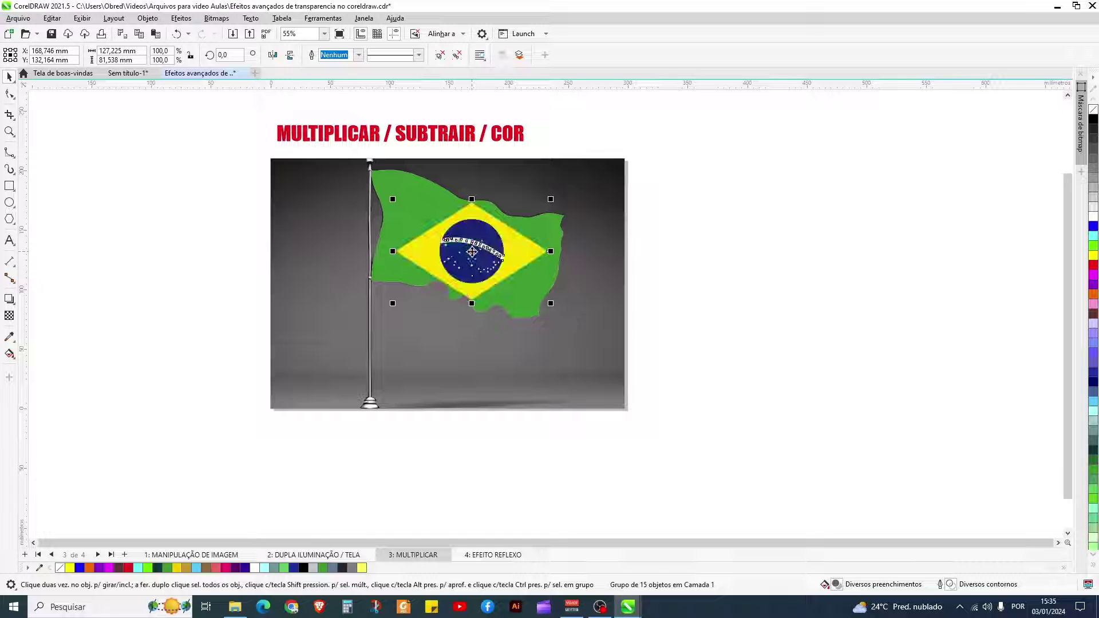
Rotate the diamond emblem clockwise to 342.9° and scale it down to about 85.6%.
scroll(466, 249, "up", 4)
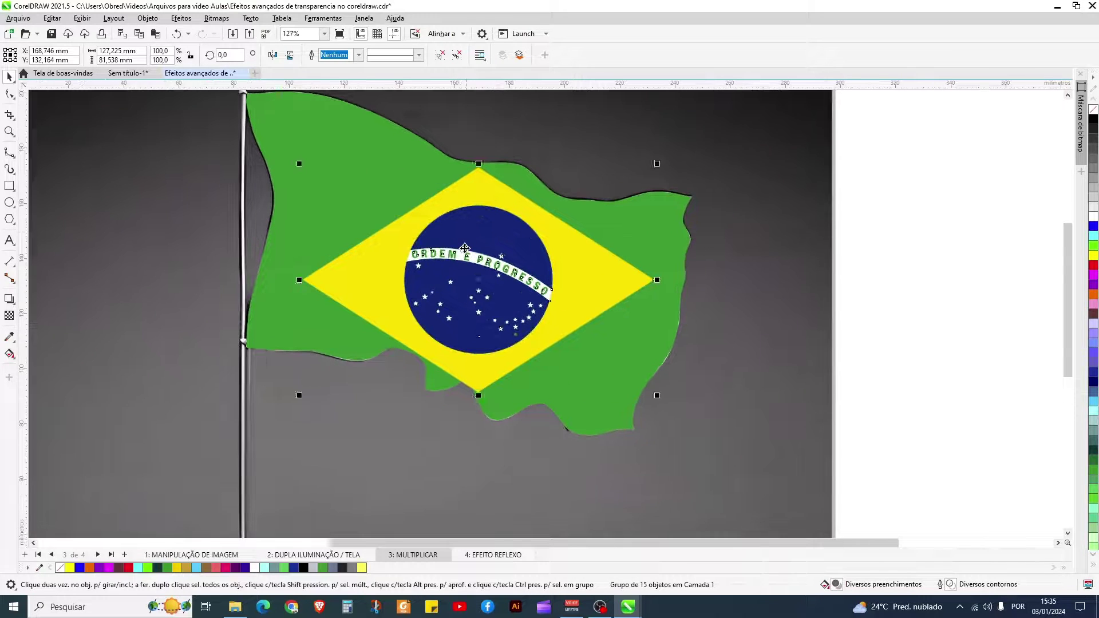
left_click(465, 248)
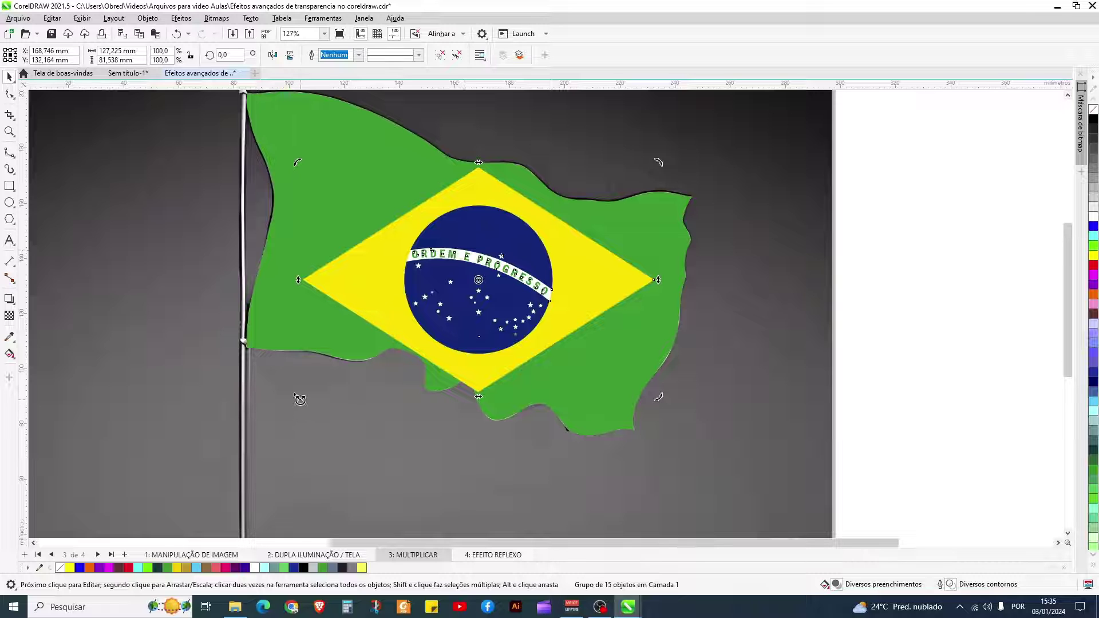
left_click_drag(300, 399, 300, 399)
left_click_drag(297, 395, 287, 339)
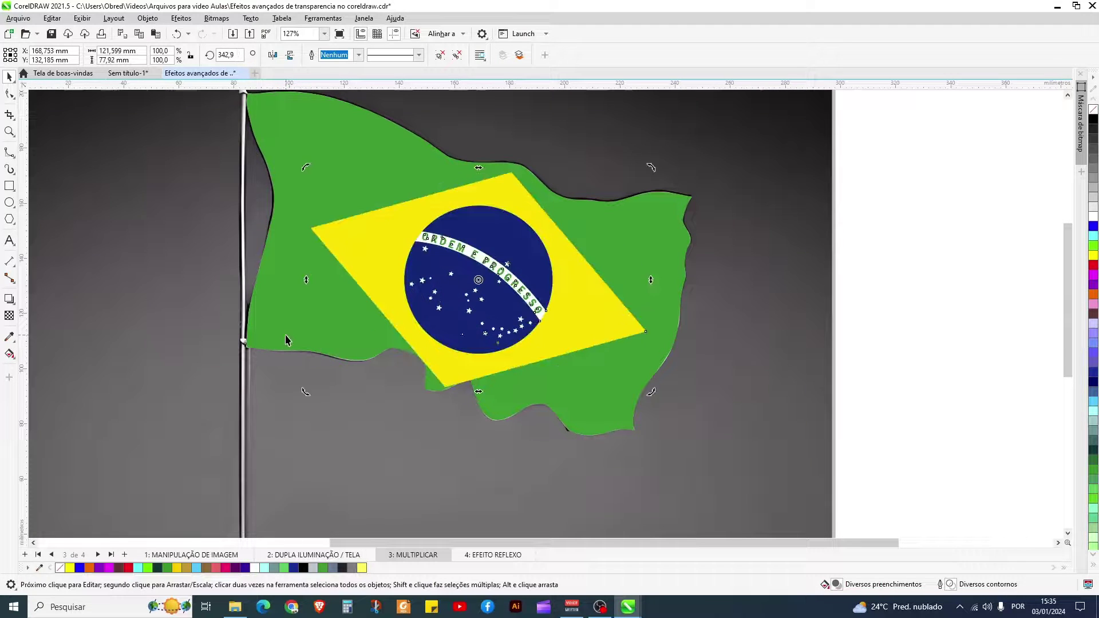
left_click(407, 254)
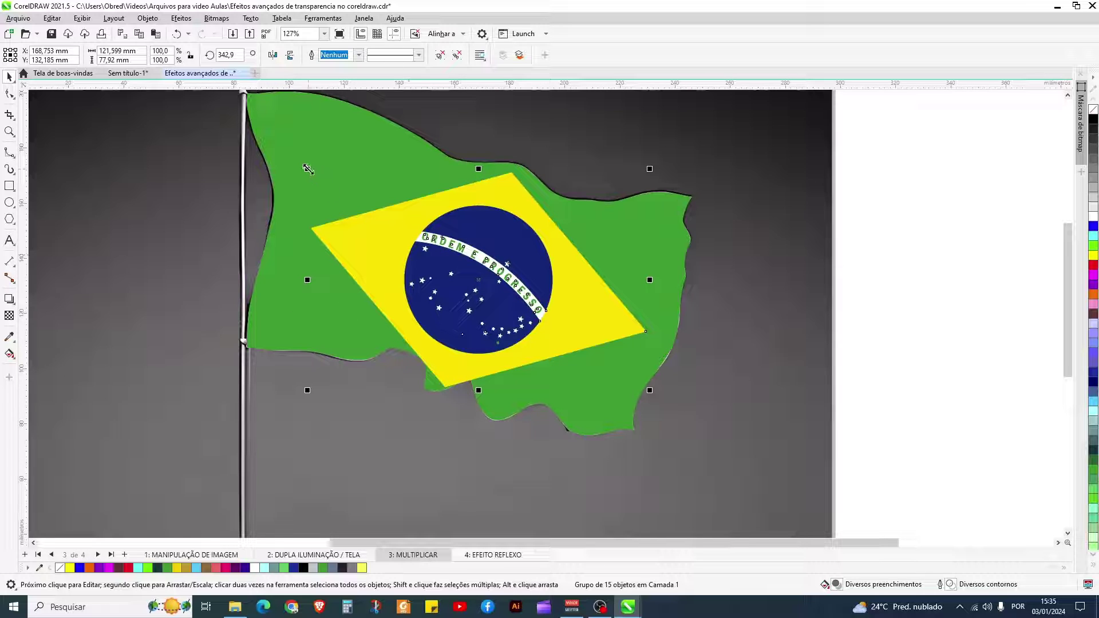
left_click_drag(307, 169, 349, 205)
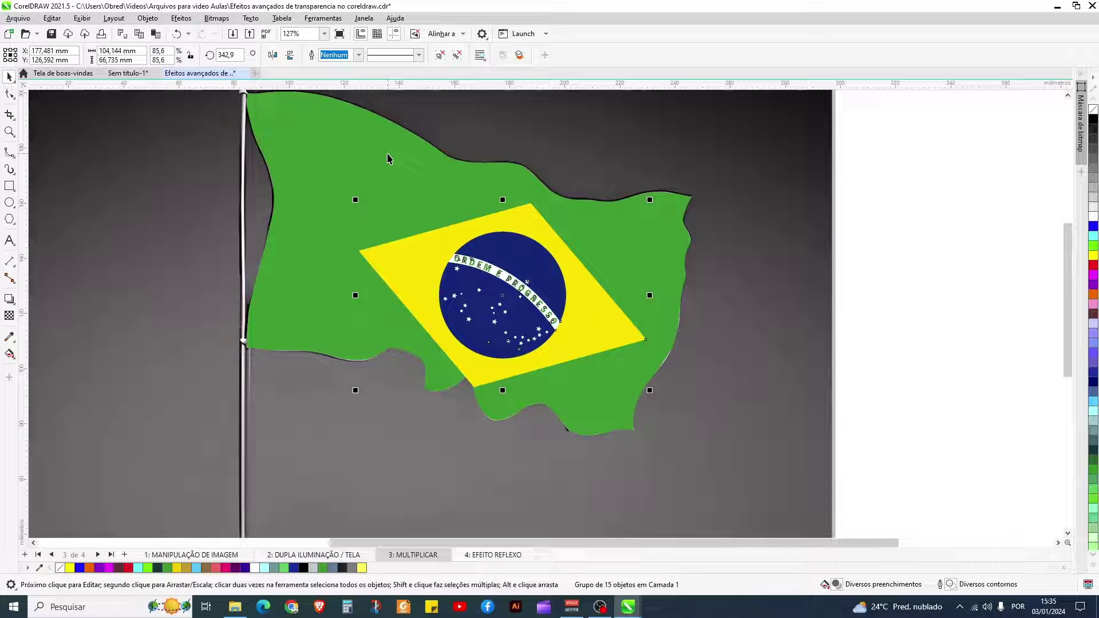
Center the diamond emblem horizontally and vertically on the green flag shape.
left_click(383, 148, "shift")
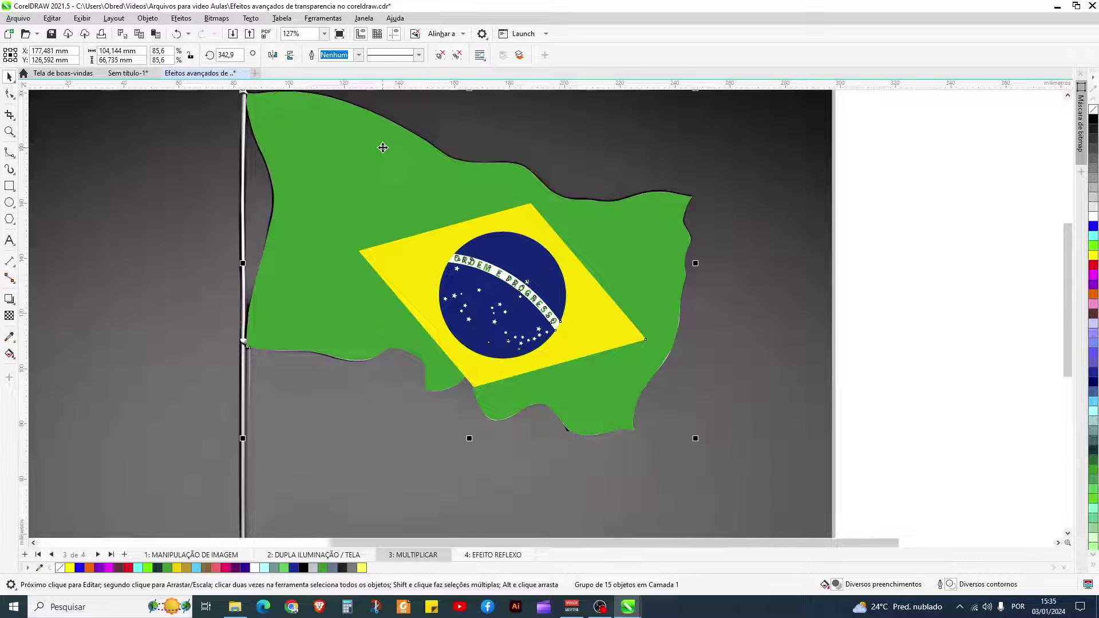
key("c")
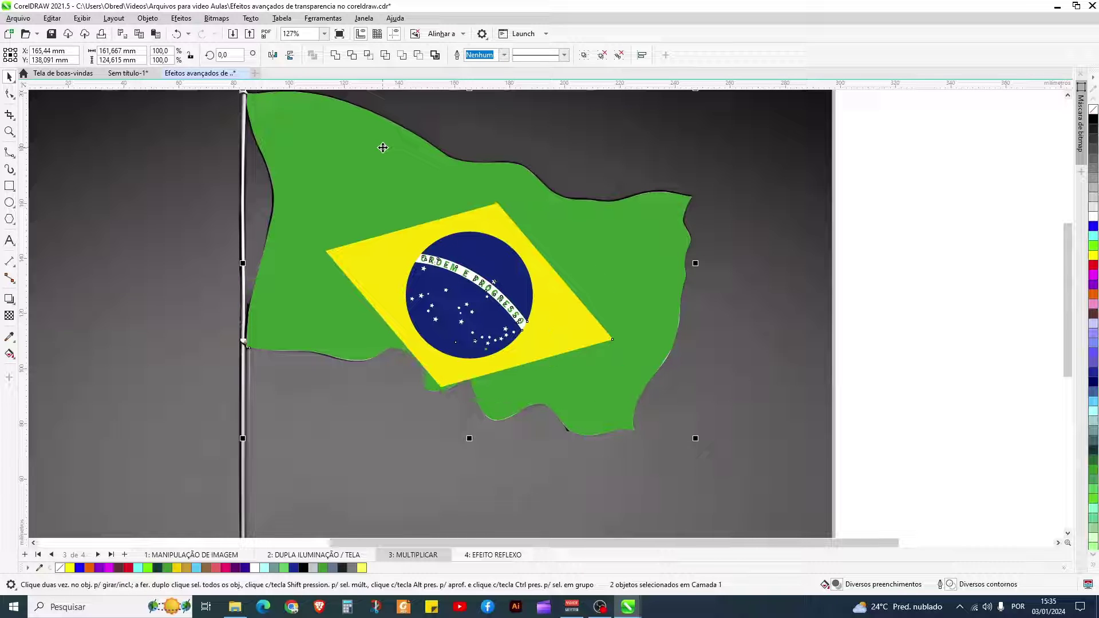
key("e")
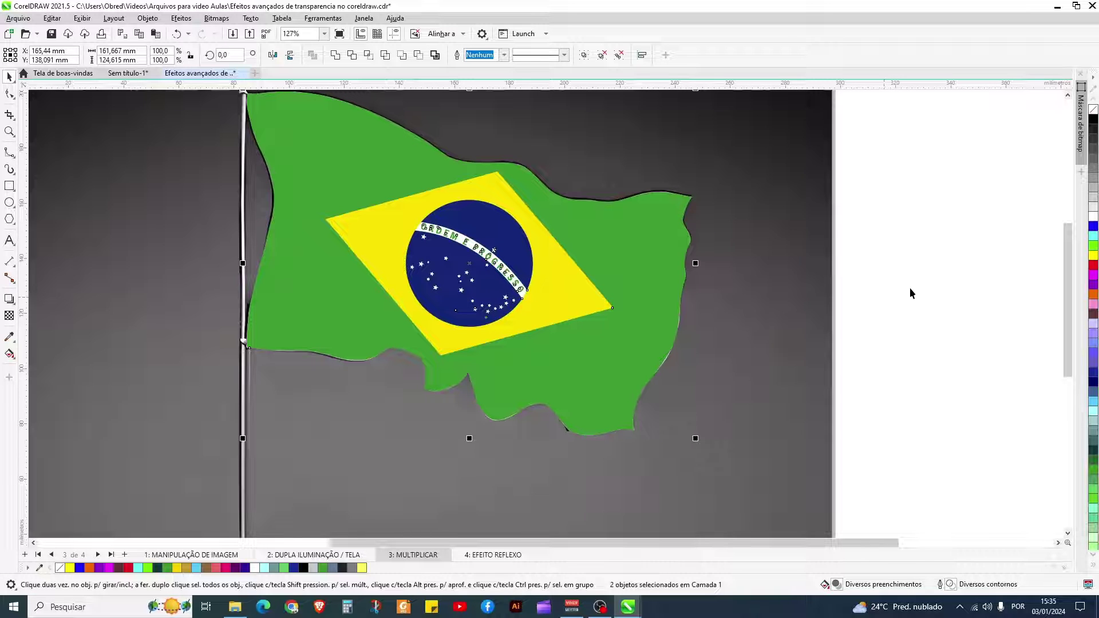
left_click(910, 293)
Enlarge the diamond emblem proportionally to about 92% so it fills more of the green flag.
left_click(483, 316)
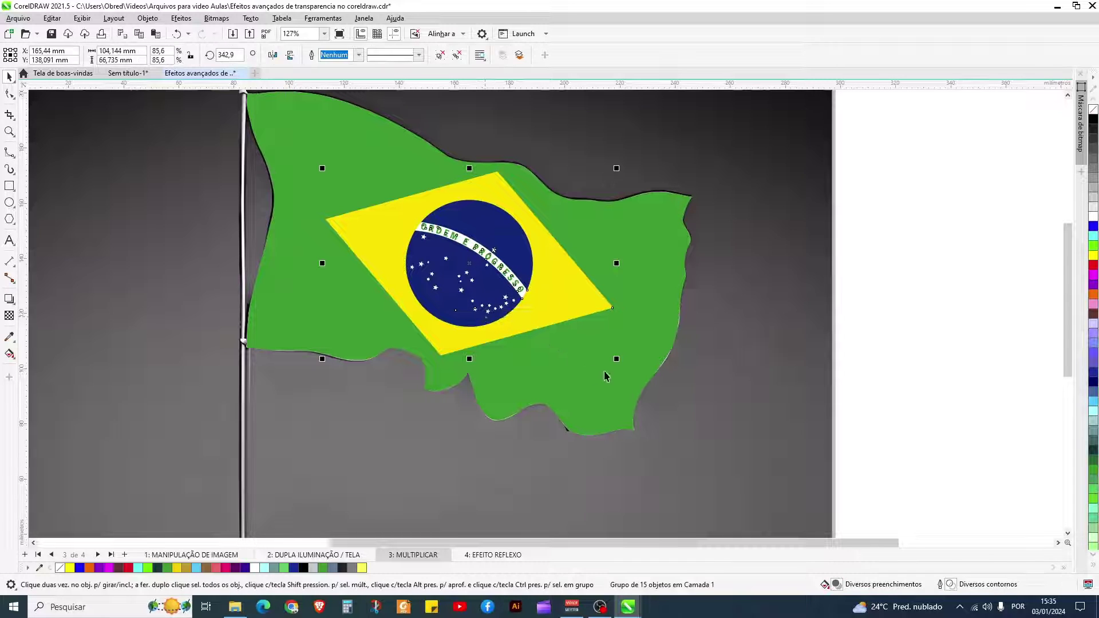
mouse_move(616, 359)
left_mouse_down()
mouse_move(633, 379)
mouse_move(620, 369)
left_mouse_up()
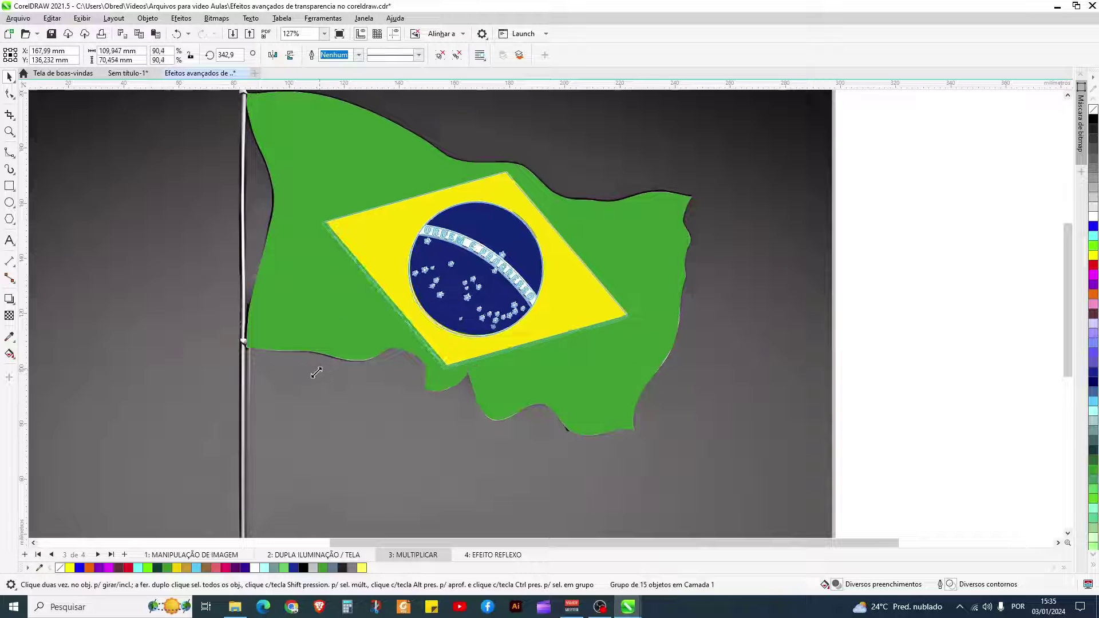
left_click_drag(317, 372, 311, 376)
Group the diamond emblem with the green flag shape and duplicate the group 600 mm to the right of the photo.
scroll(466, 306, "down", 1)
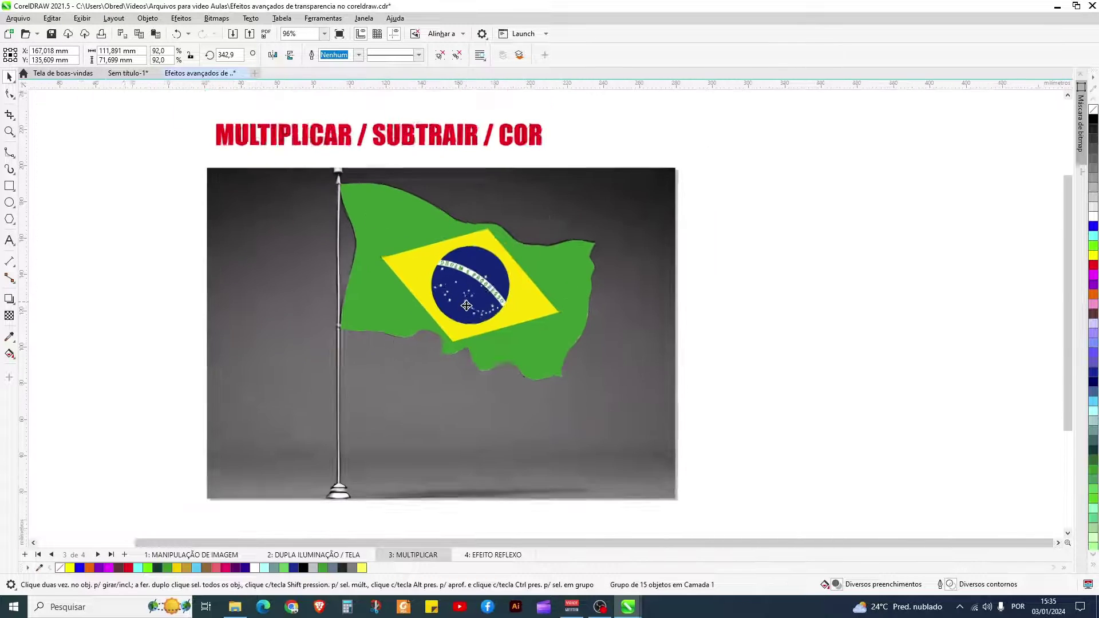
scroll(466, 307, "down", 1)
scroll(513, 269, "down", 1)
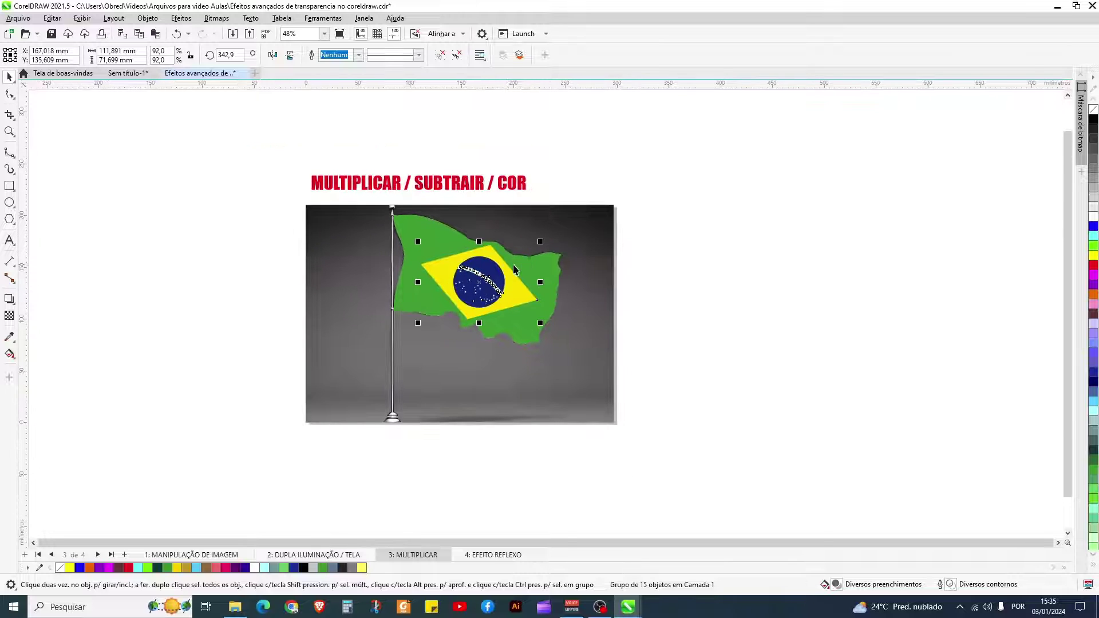
left_click_drag(645, 192, 368, 368)
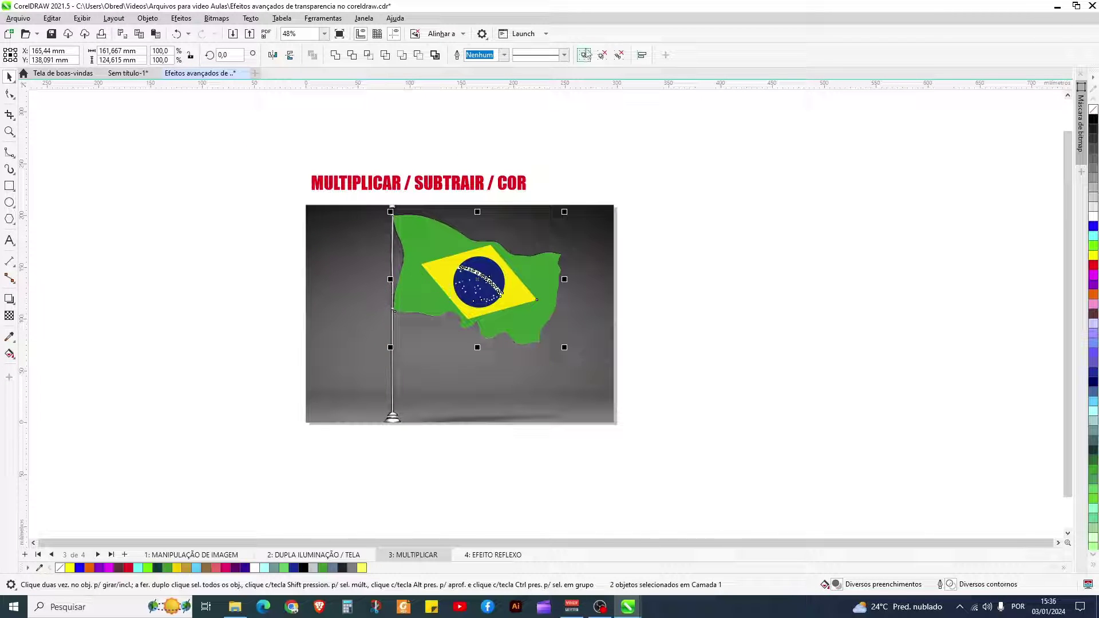
left_click(585, 54)
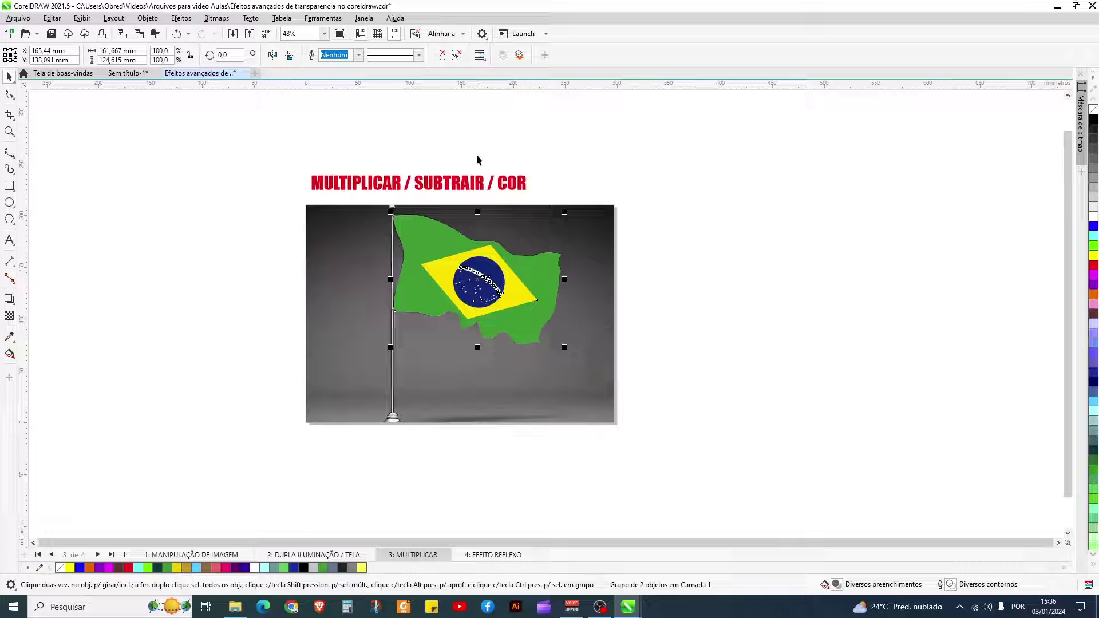
key("ctrl+d")
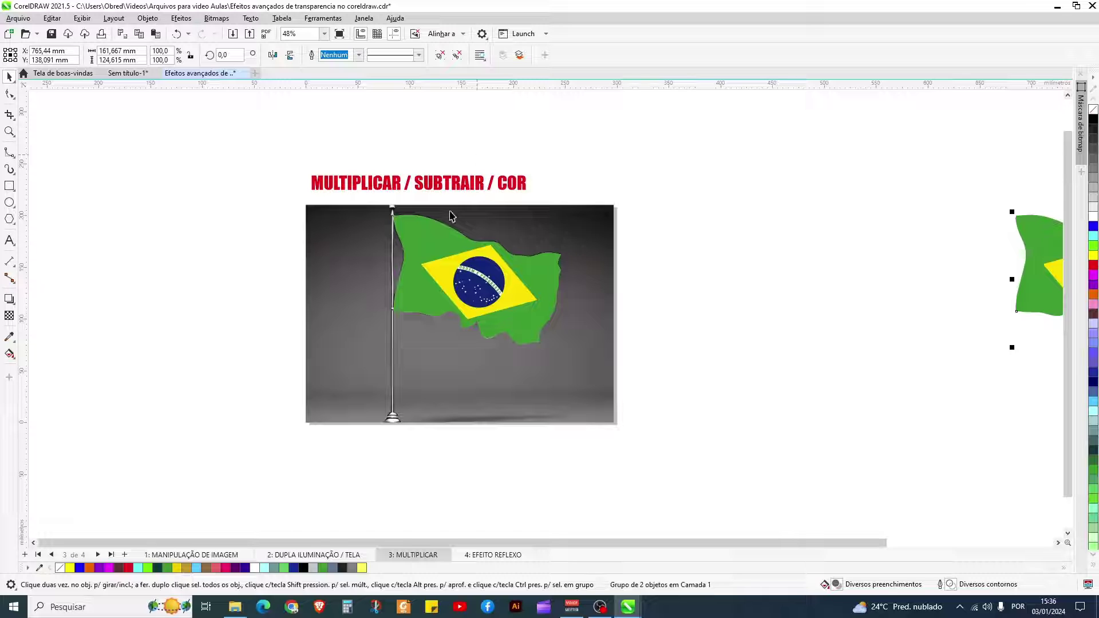
Convert the flag group over the photo to a 300 dpi RGB bitmap with transparent background and move it 600 mm left.
left_click(427, 256)
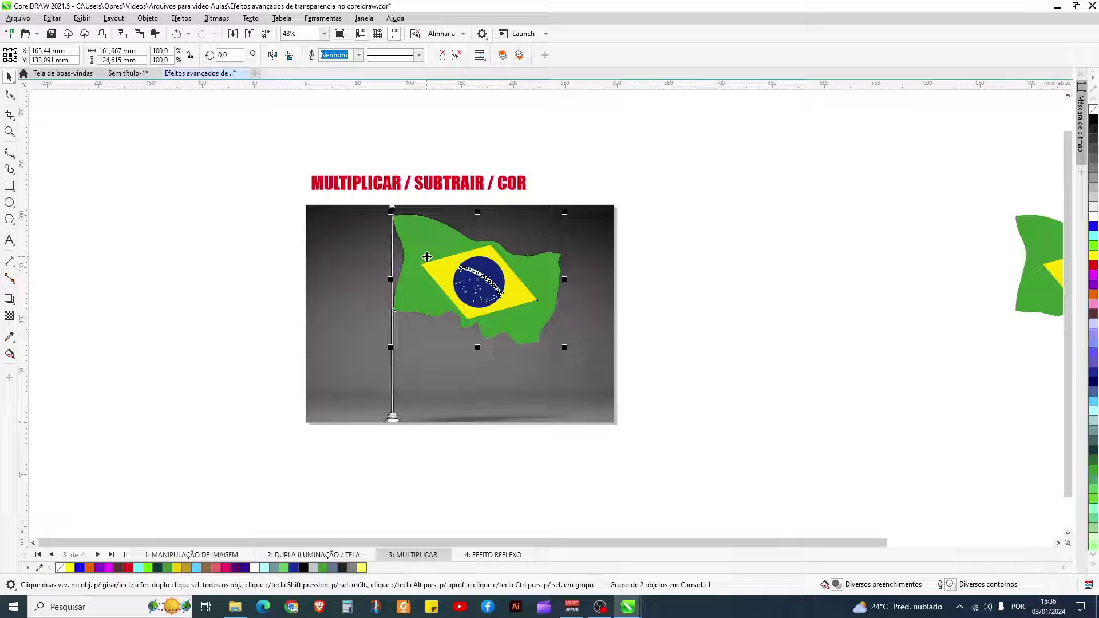
left_click(216, 18)
left_click(230, 32)
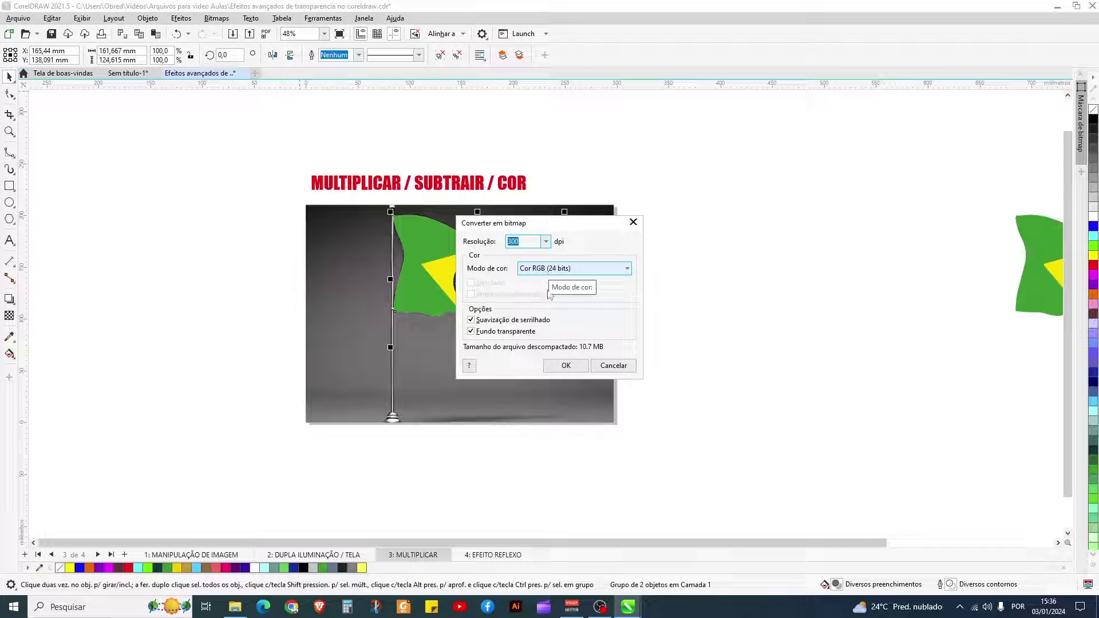
left_click(565, 365)
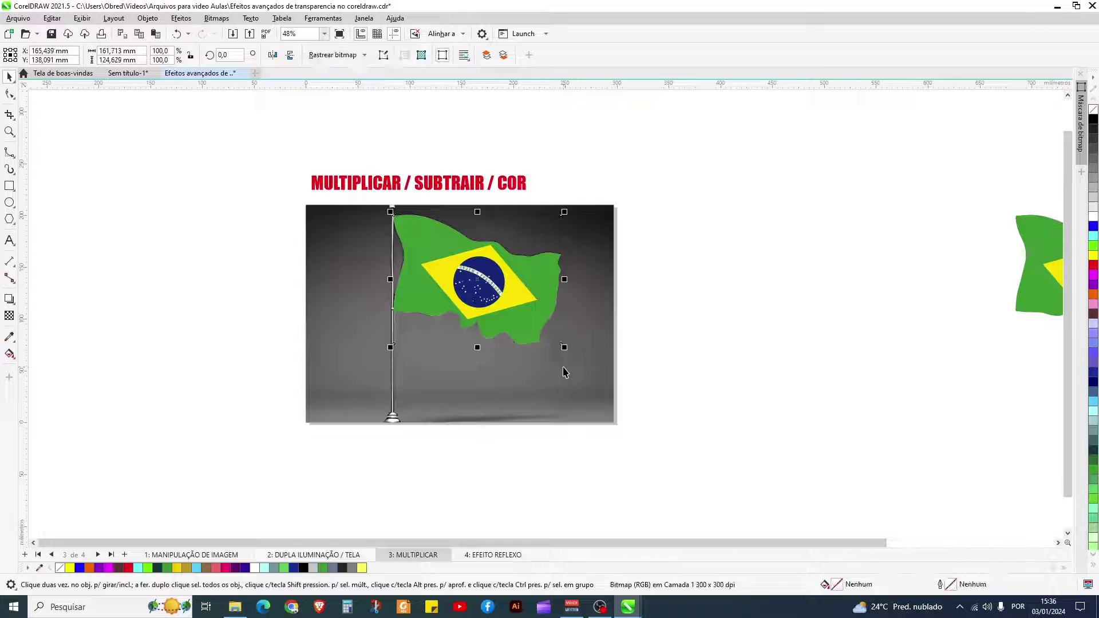
key("shift+Left")
scroll(563, 372, "down", 2)
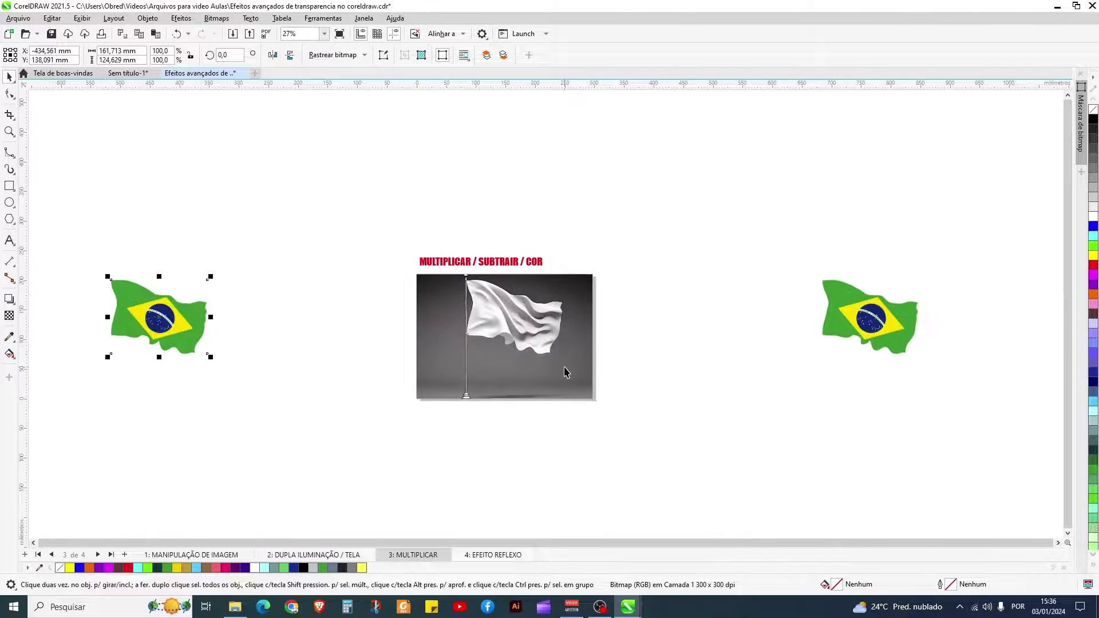
Move the vector copy of the flag group back over the white flag in the photo.
left_click(894, 348)
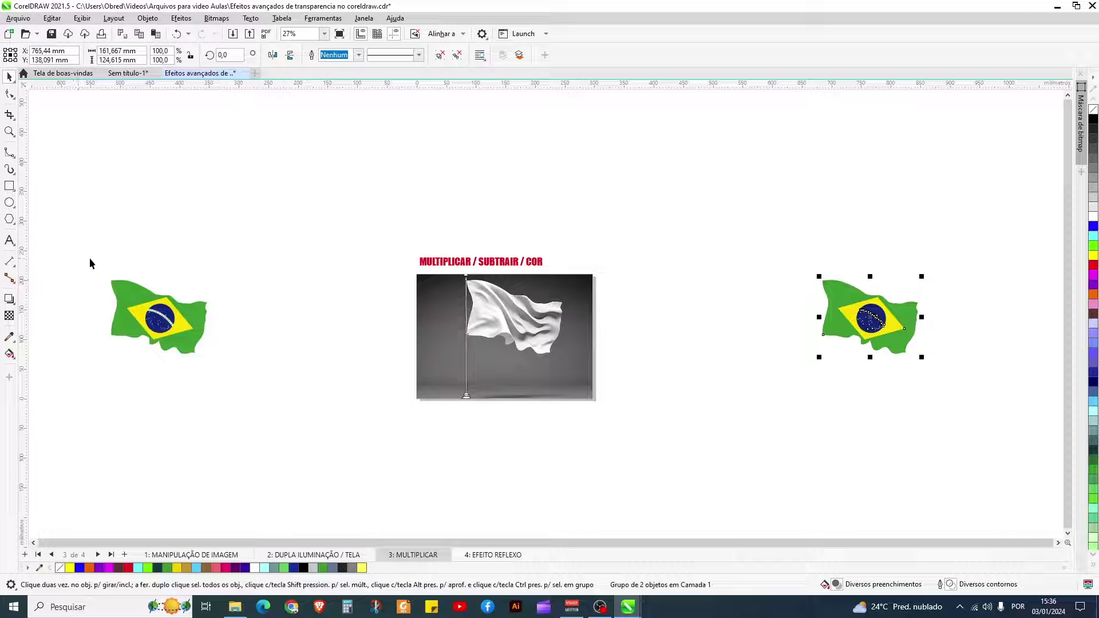
left_click_drag(90, 263, 256, 378)
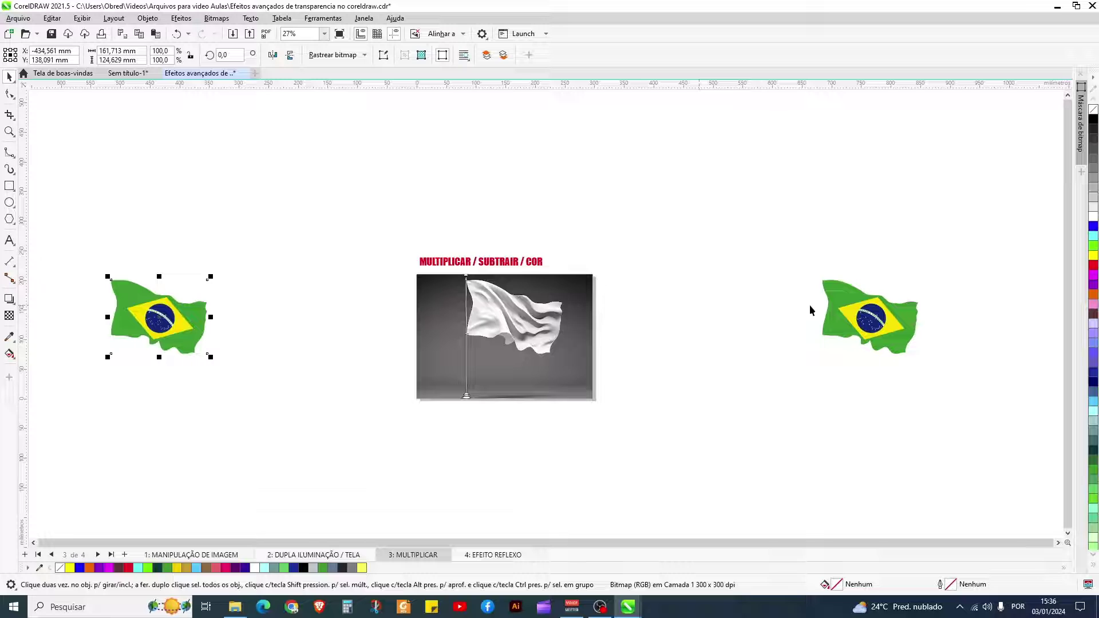
left_click(841, 315)
key("ctrl+z")
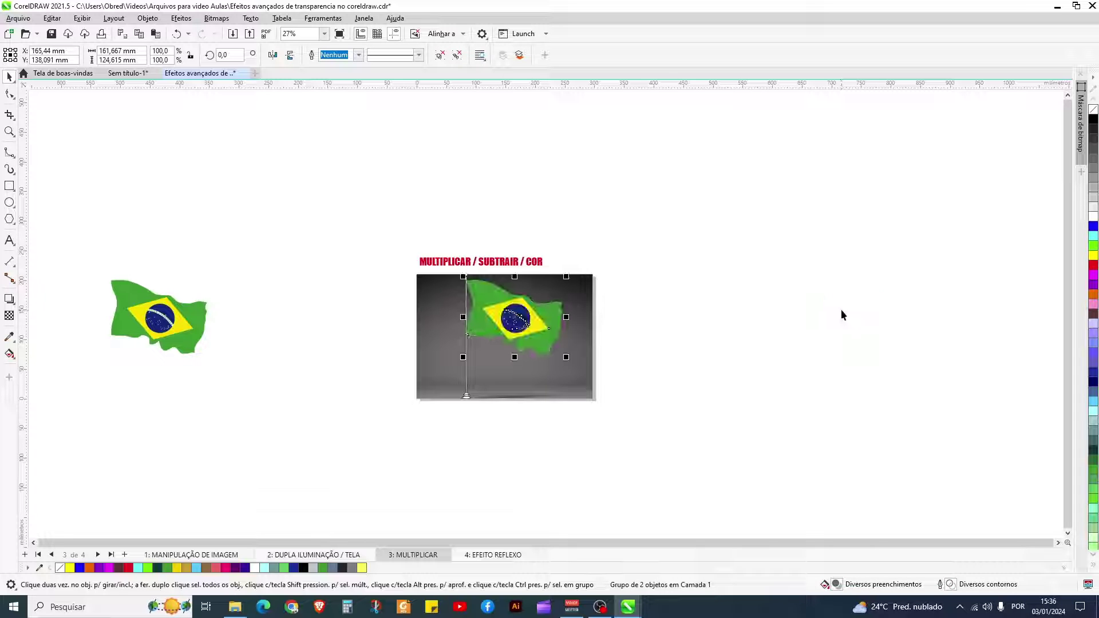
Try the Multiplicar transparency merge mode on the vector flag group and undo it.
left_click(9, 315)
left_click(156, 55)
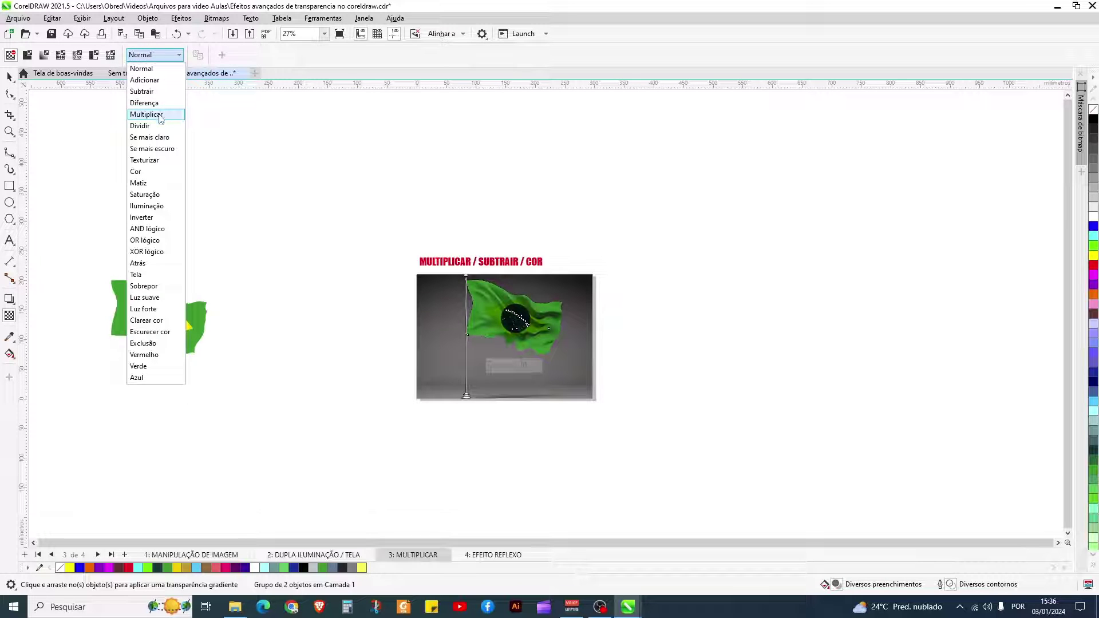
left_click(147, 115)
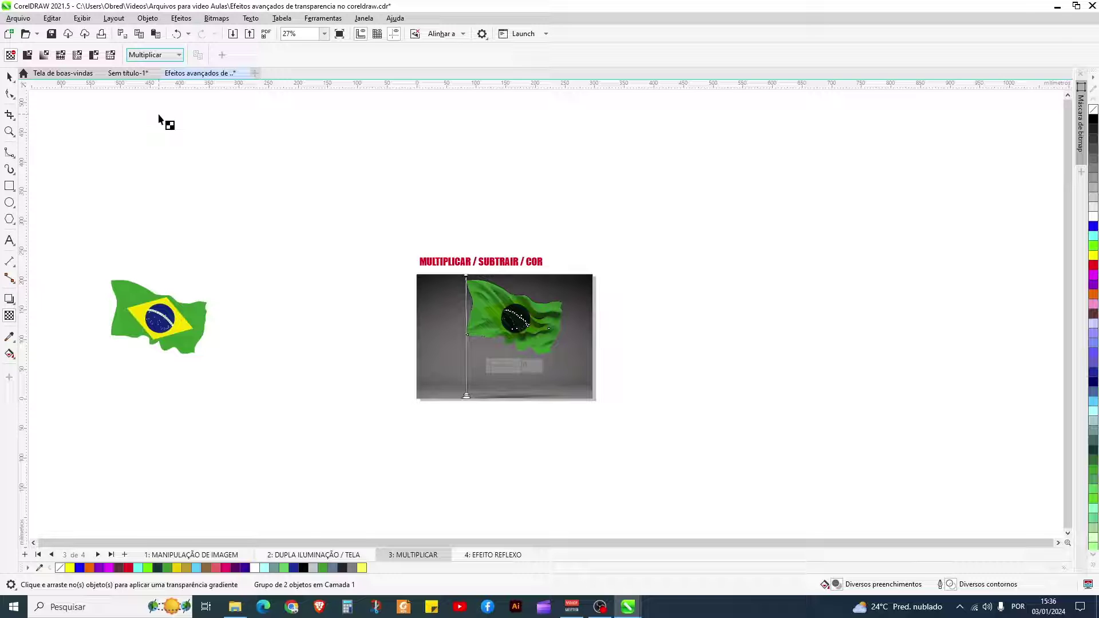
key("ctrl+z")
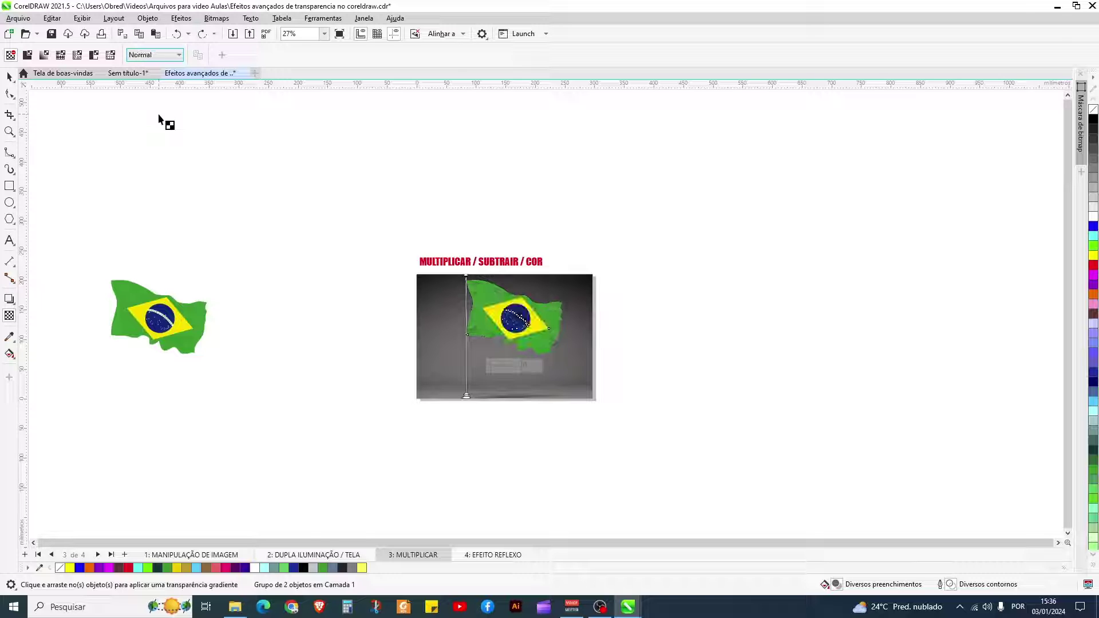
Try the Subtrair transparency merge mode on the vector flag group and undo it.
left_click(172, 55)
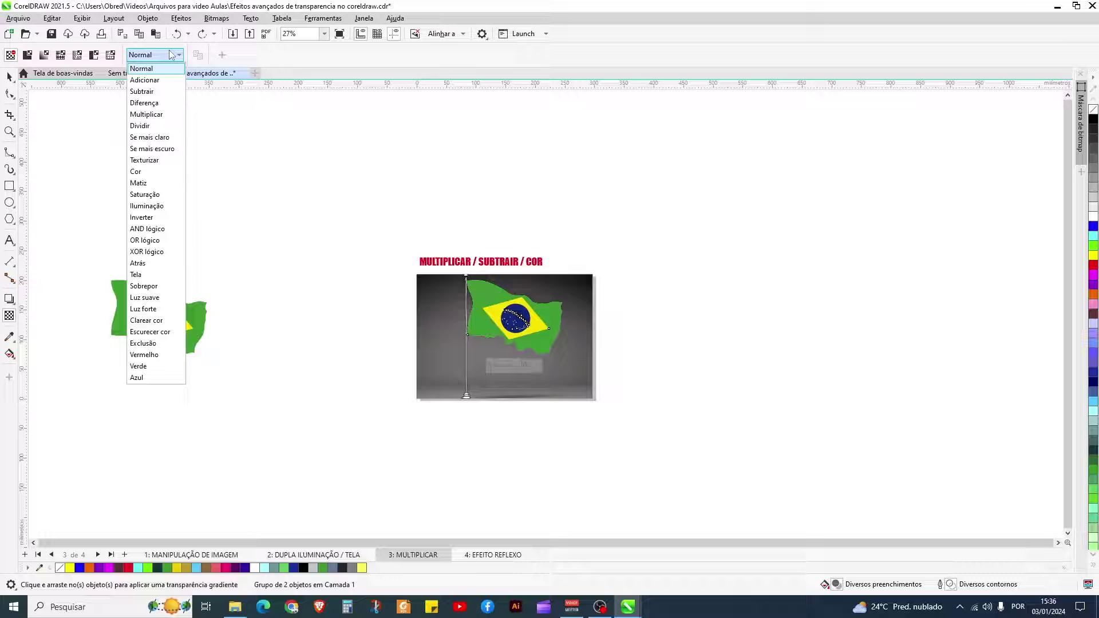
left_click(149, 92)
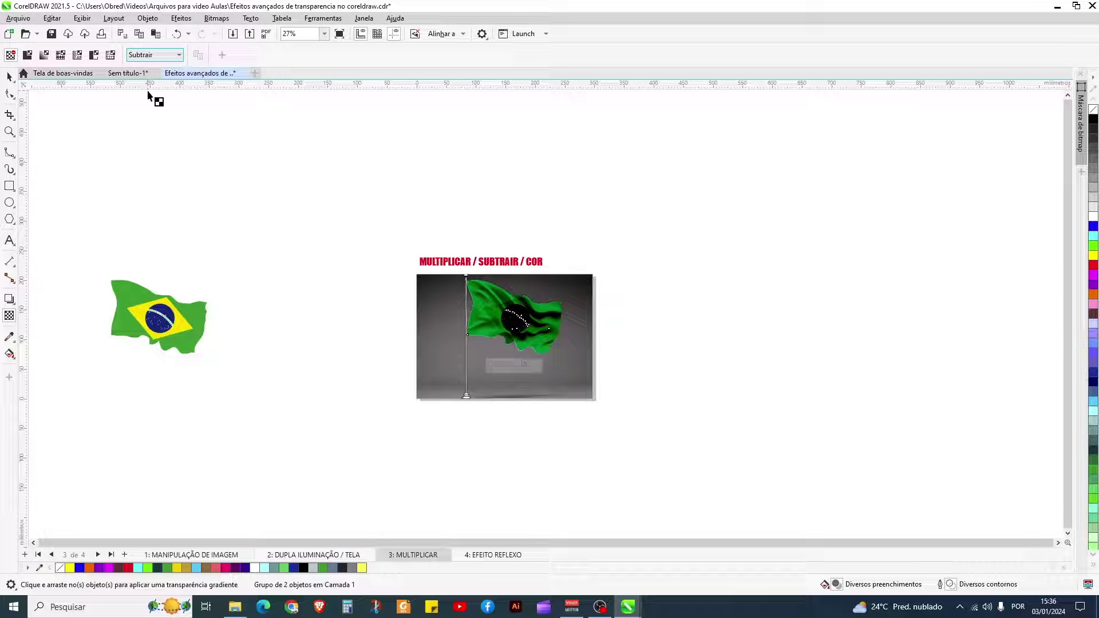
key("ctrl+z")
Apply the Cor transparency merge mode to the vector flag group over the white flag.
left_click(168, 56)
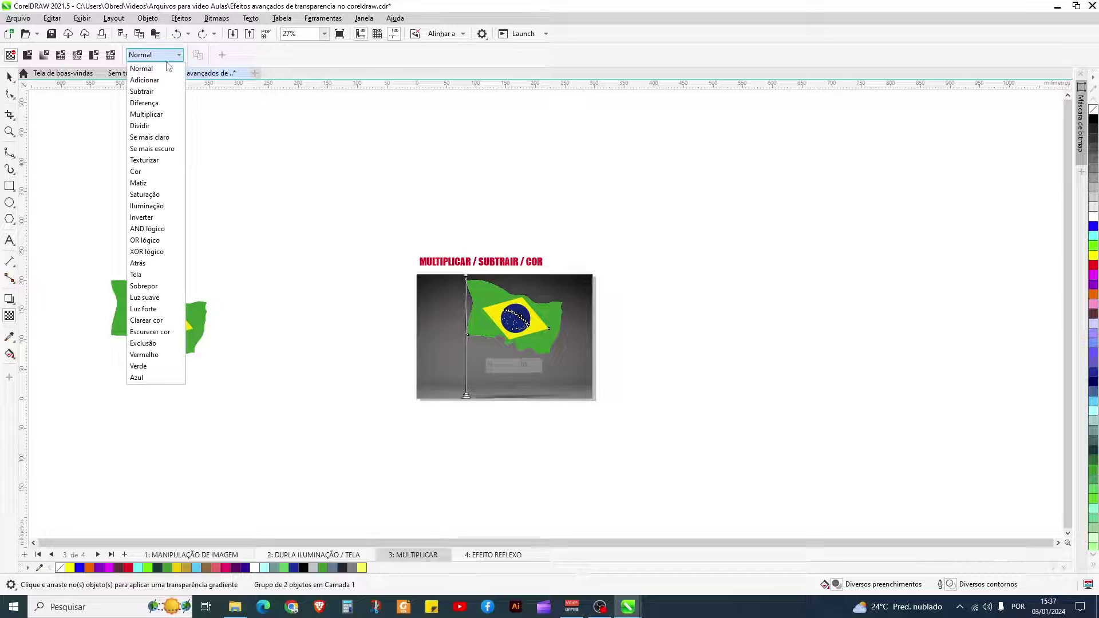
left_click(148, 171)
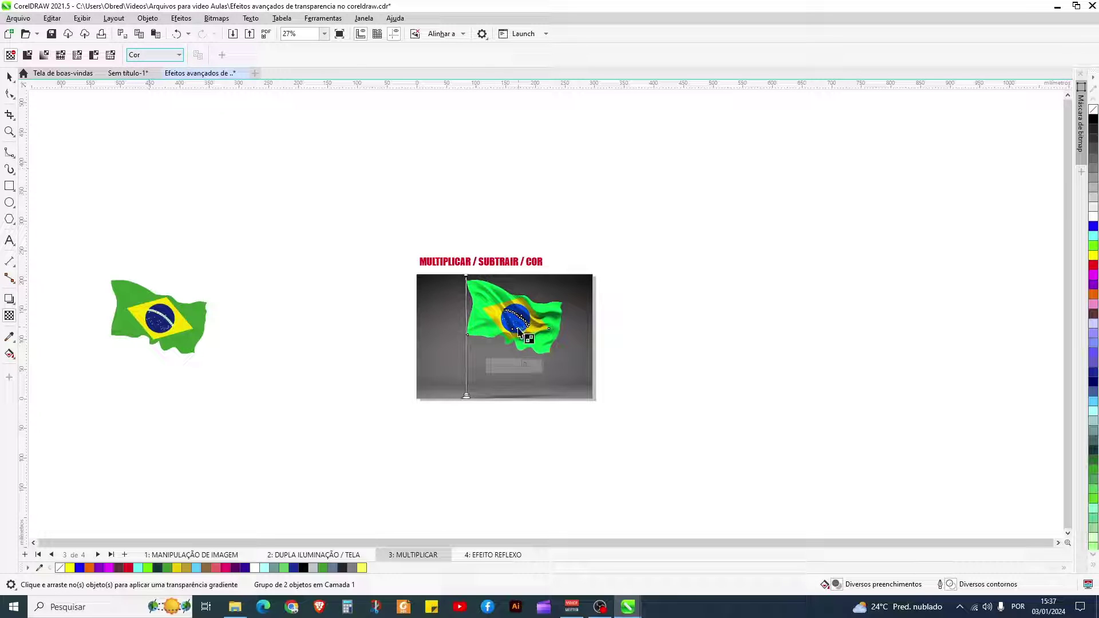
Inspect the Cor blend on the flag up close, and undo both that transparency and the vector flag group's move onto the photo.
scroll(519, 330, "up", 4)
scroll(520, 331, "up", 1)
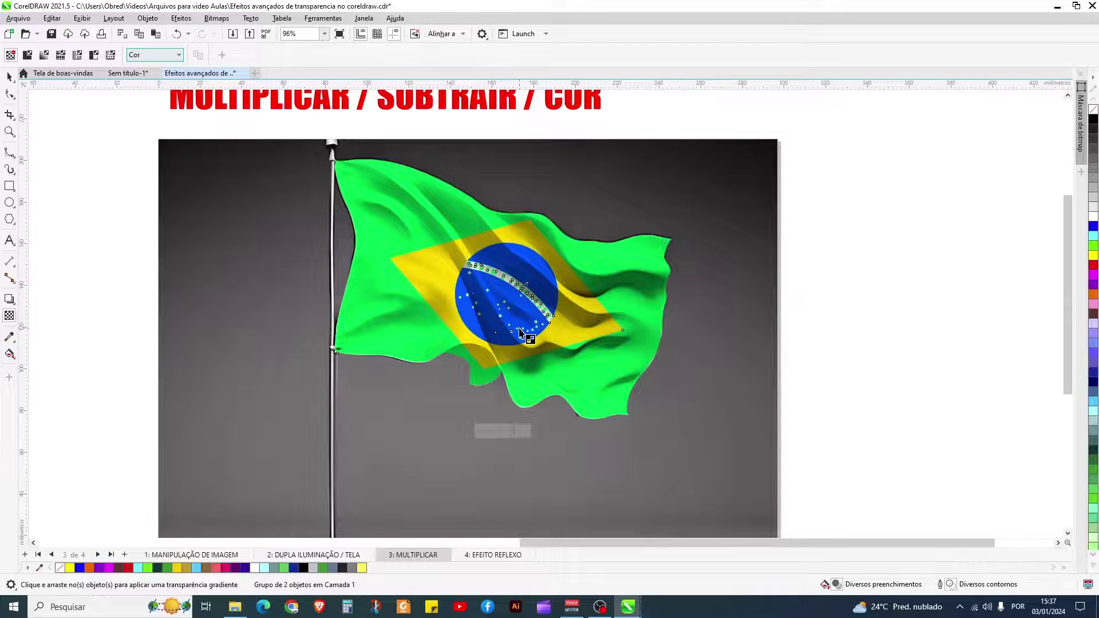
scroll(519, 331, "down", 3)
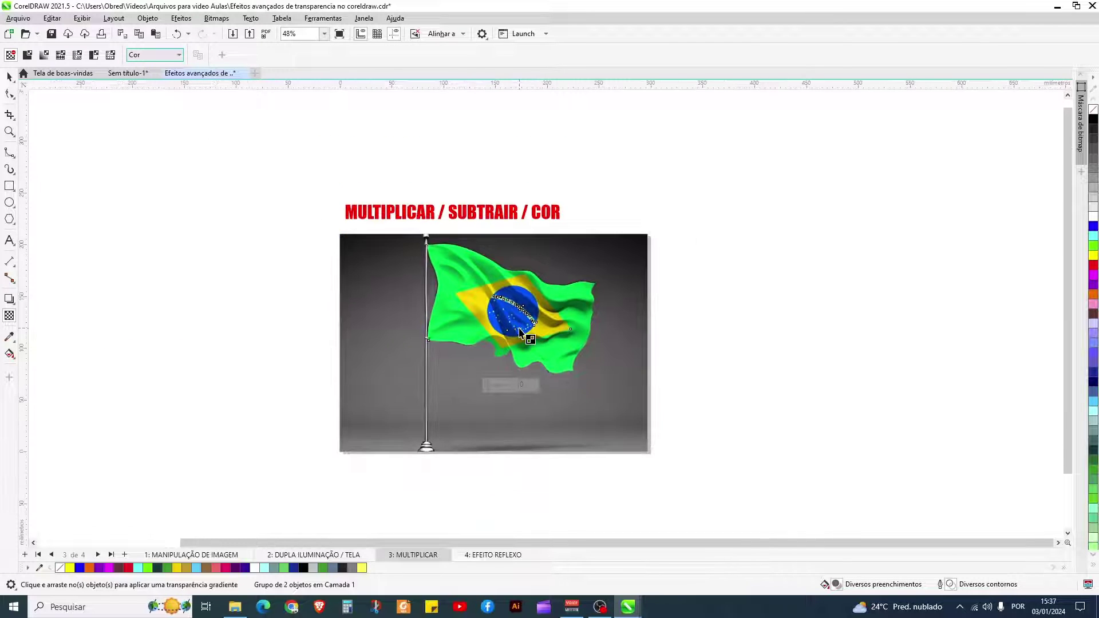
scroll(519, 330, "down", 1)
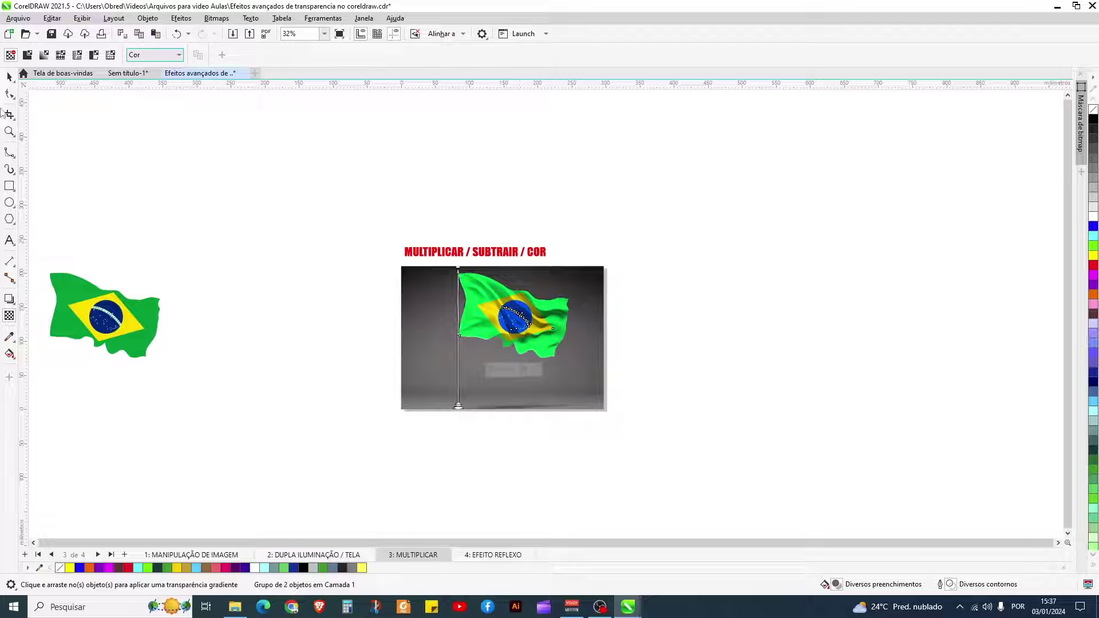
left_click(8, 76)
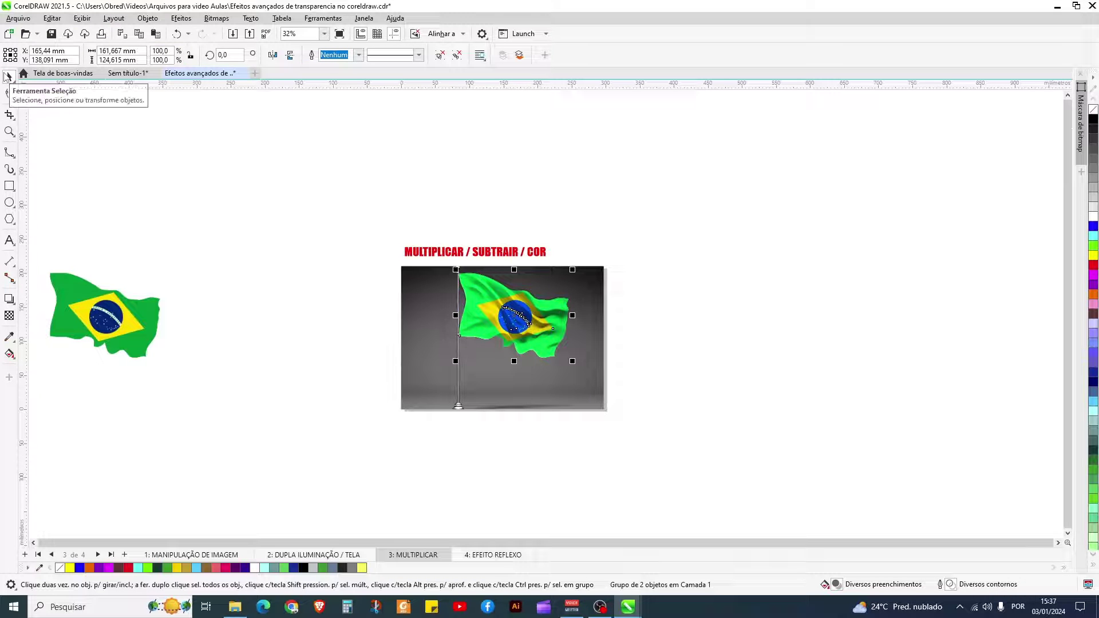
key("ctrl+z")
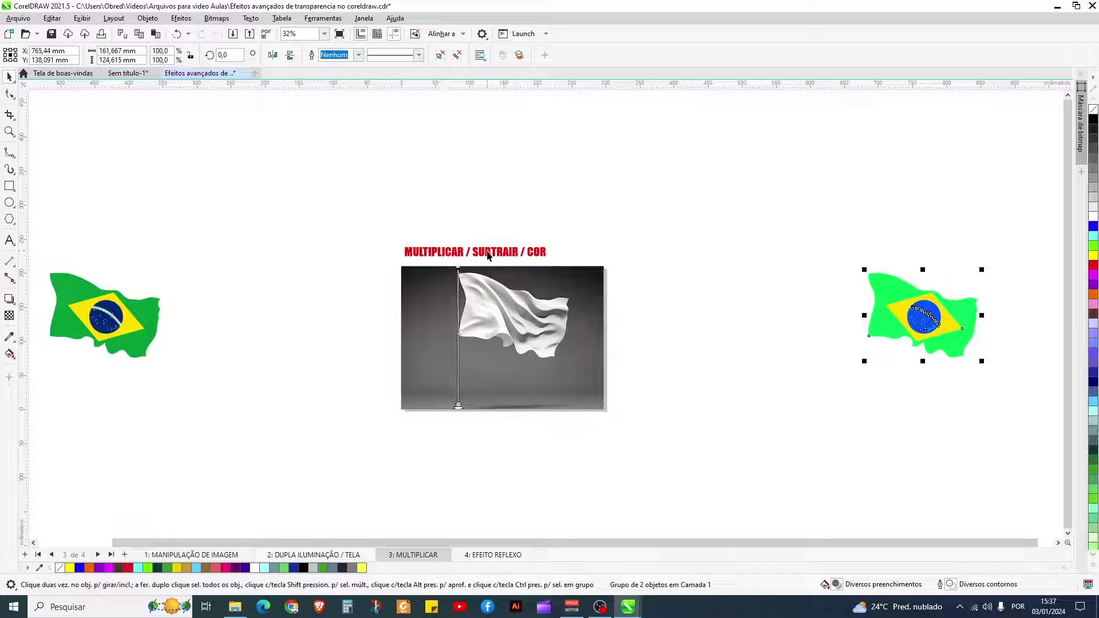
Move the bitmap version of the Brazilian flag over the white flag in the photo.
left_click(125, 309)
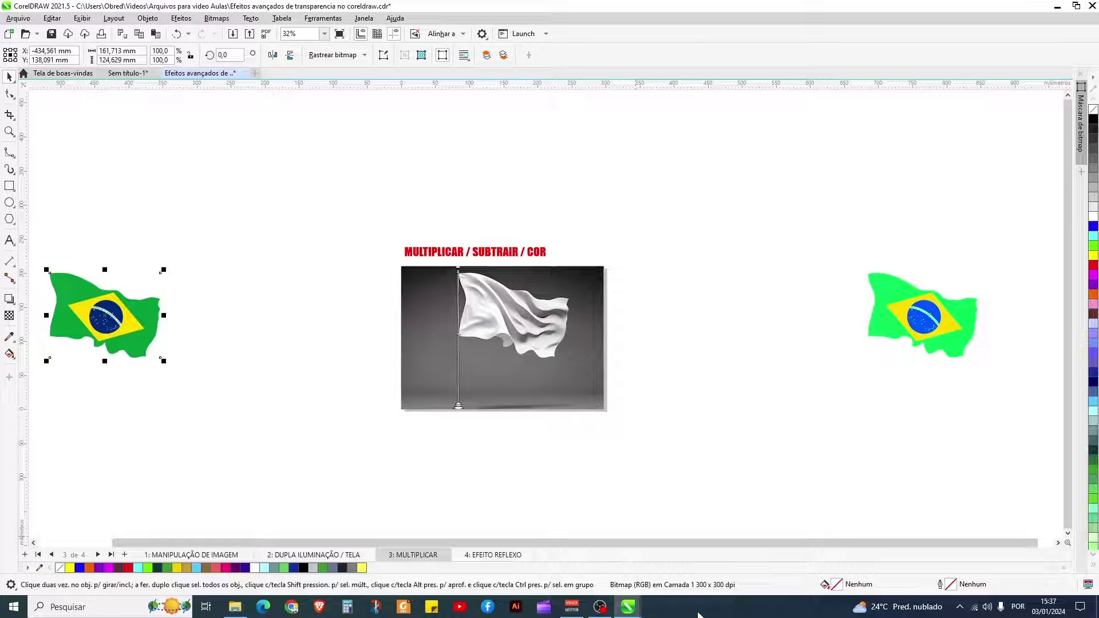
left_click(911, 329)
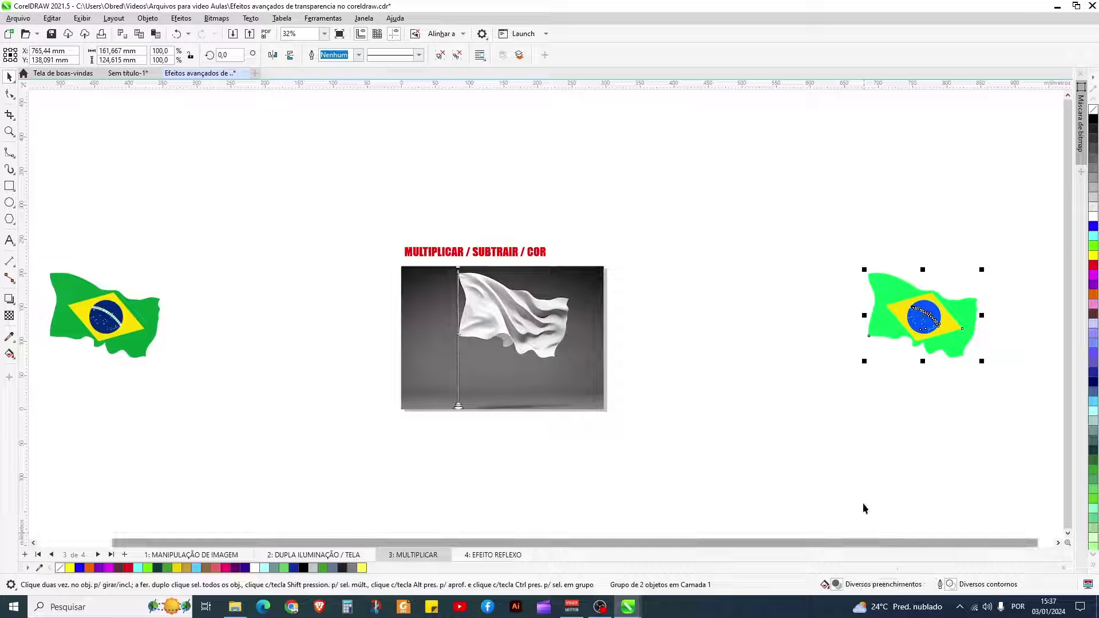
left_click(86, 295)
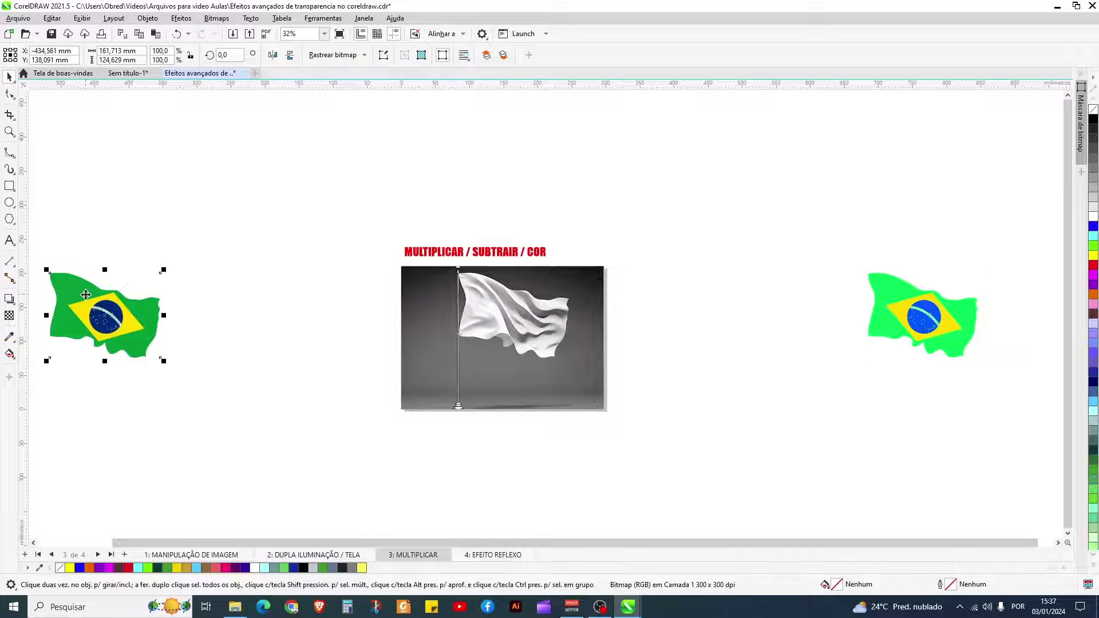
key("Right")
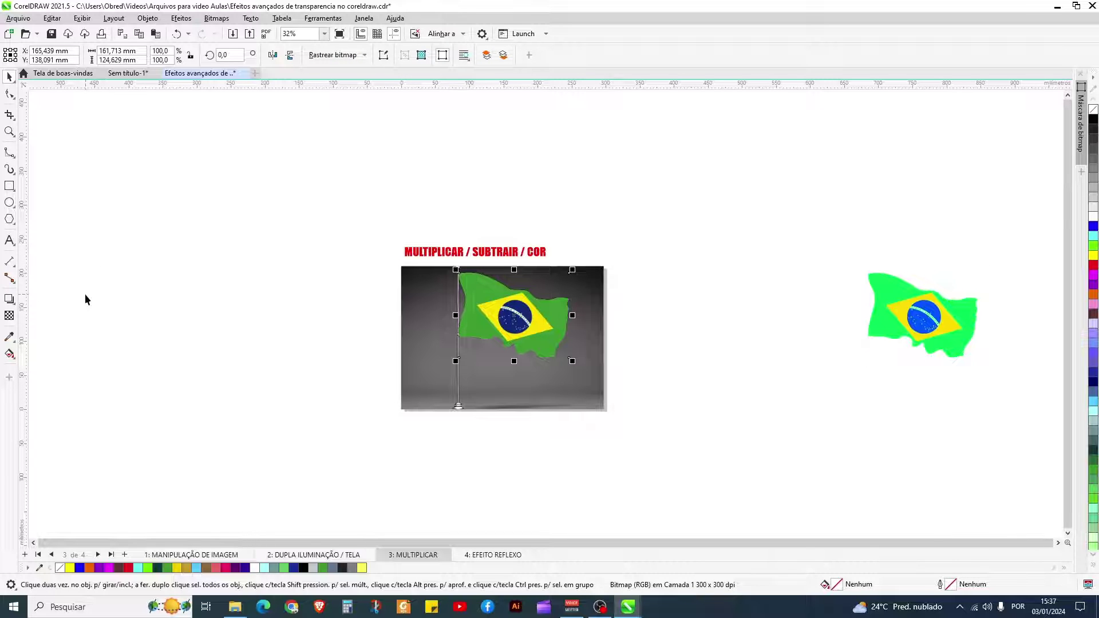
Try the Multiplicar transparency merge mode on the bitmap flag and undo it.
left_click(10, 315)
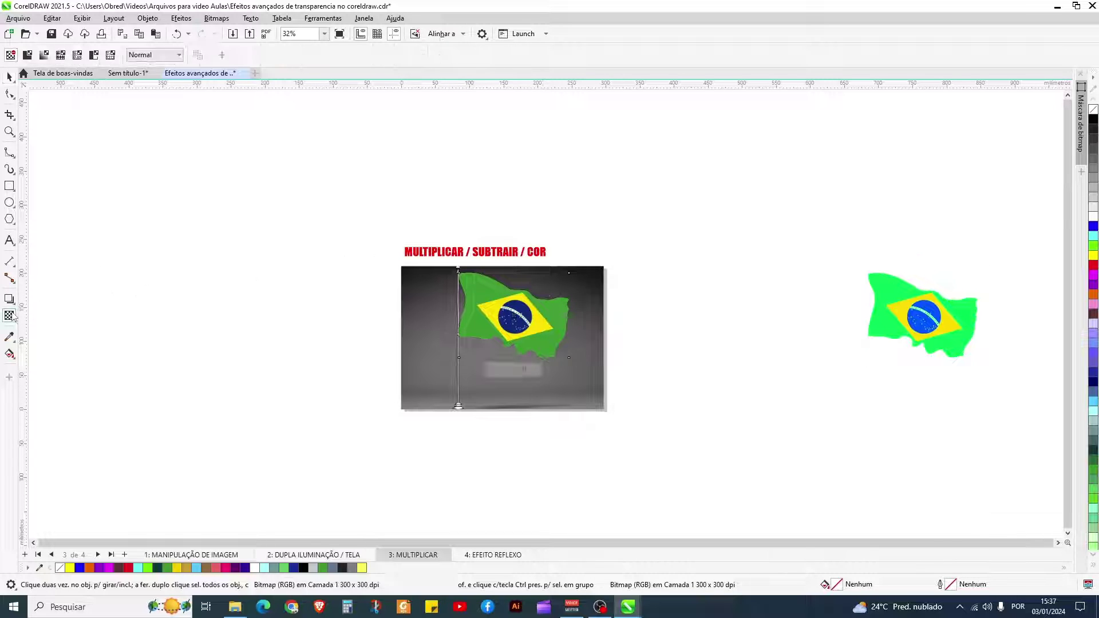
left_click(179, 55)
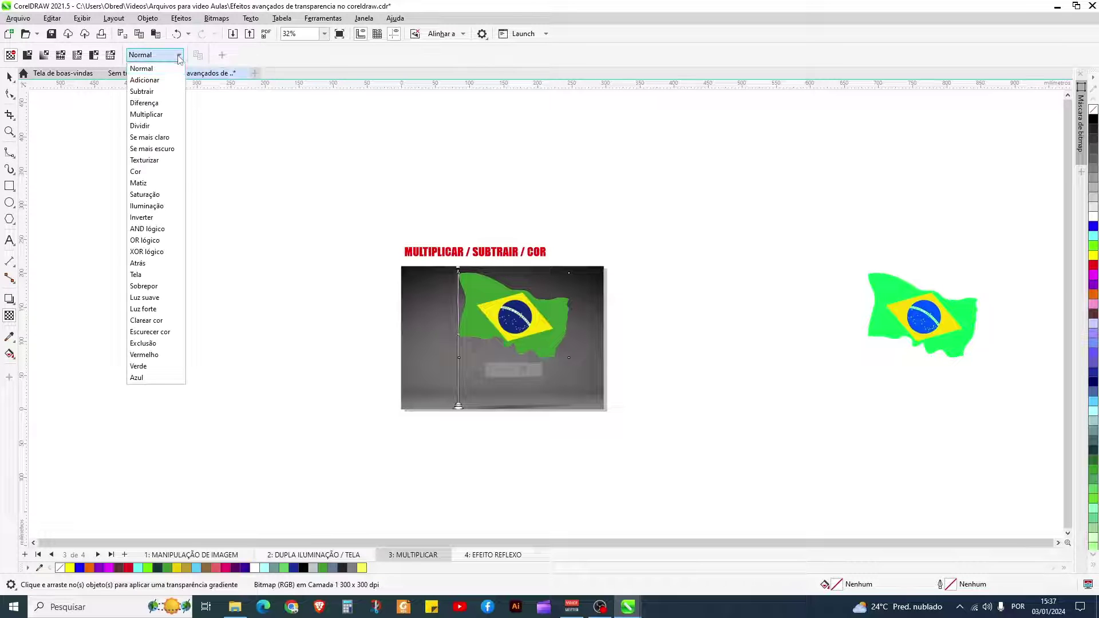
left_click(156, 115)
scroll(504, 348, "up", 2)
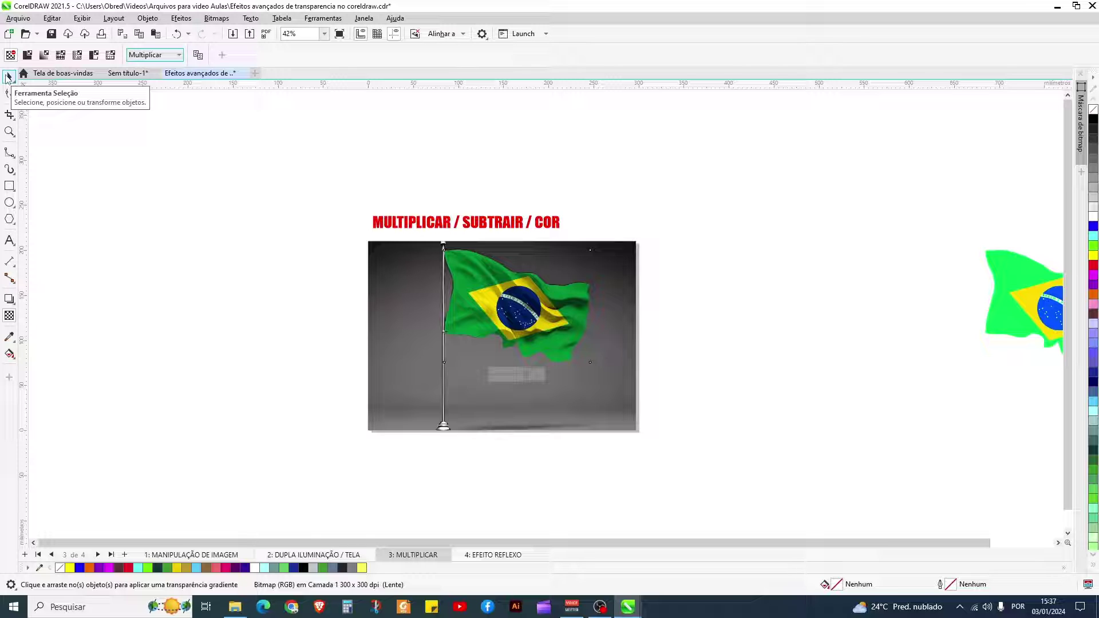
key("ctrl+z")
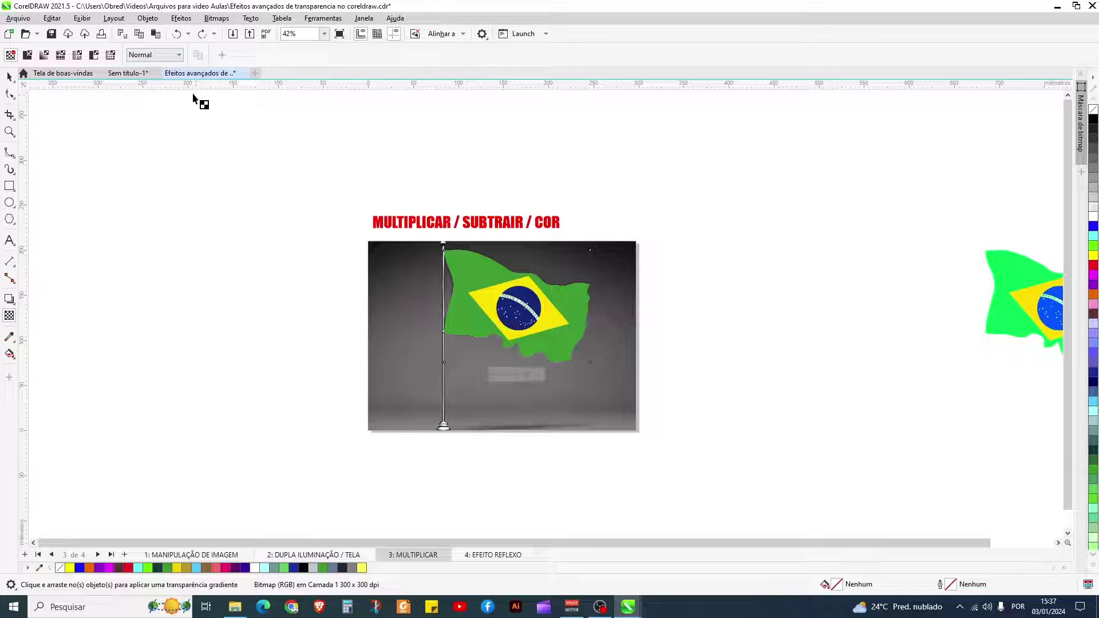
Try the Subtrair transparency merge mode on the bitmap flag with a copy of the background photo placed beside it, and undo both.
left_click(178, 54)
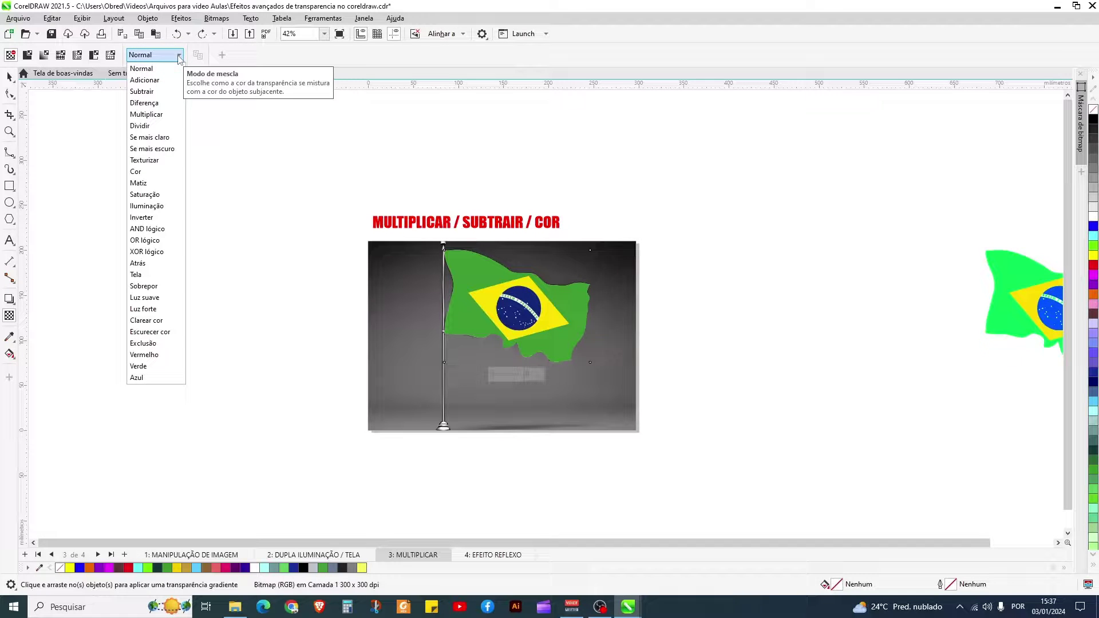
left_click(151, 91)
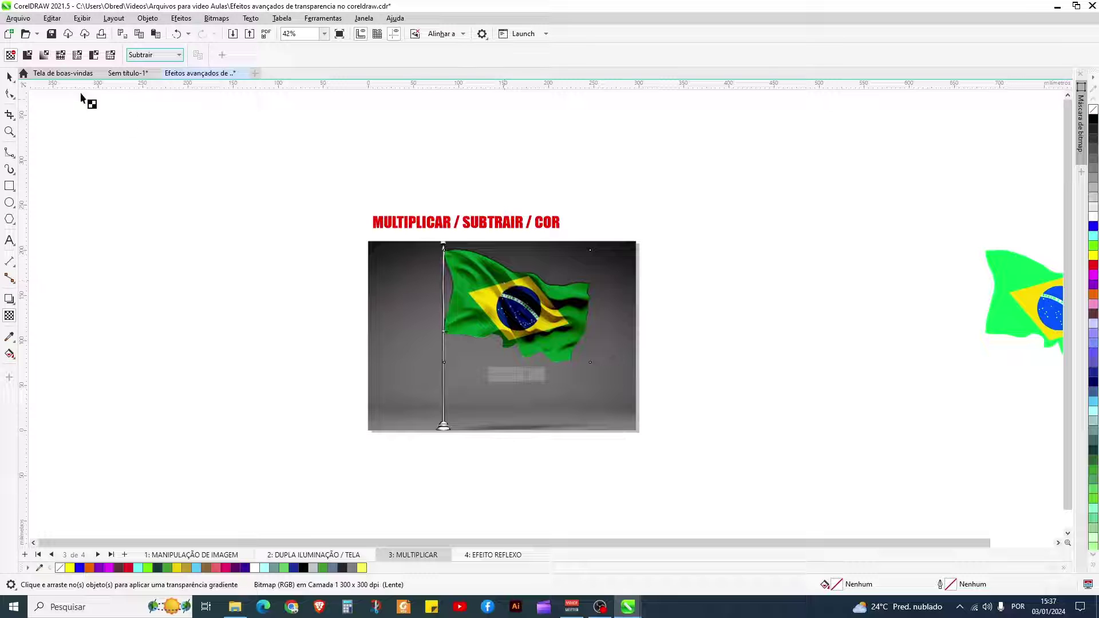
left_click(9, 76)
left_click(397, 297)
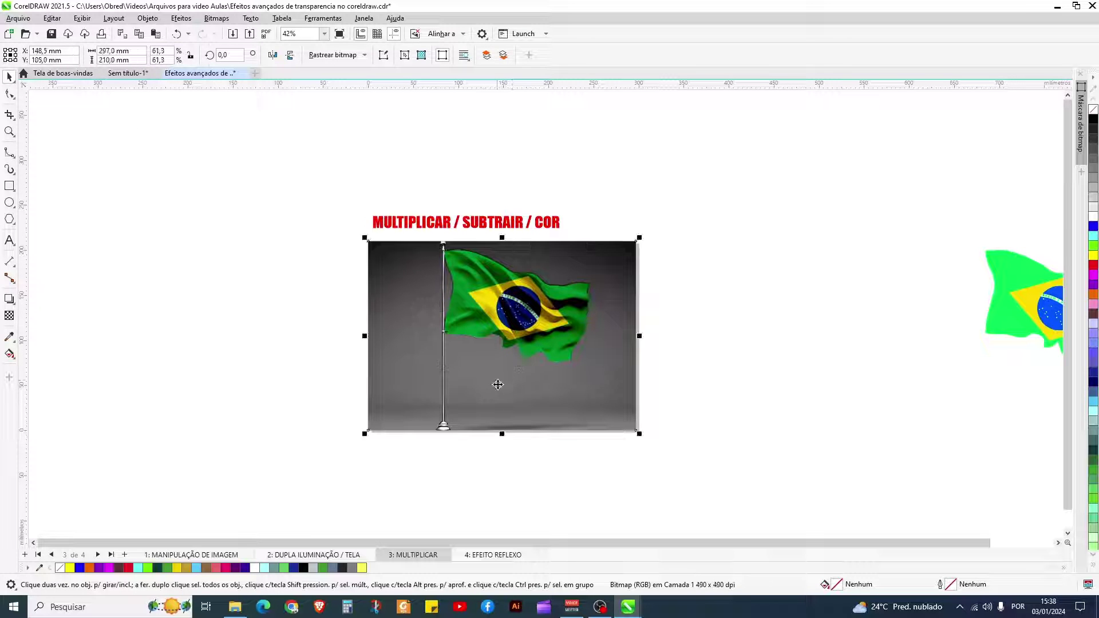
left_click_drag(498, 382, 227, 370)
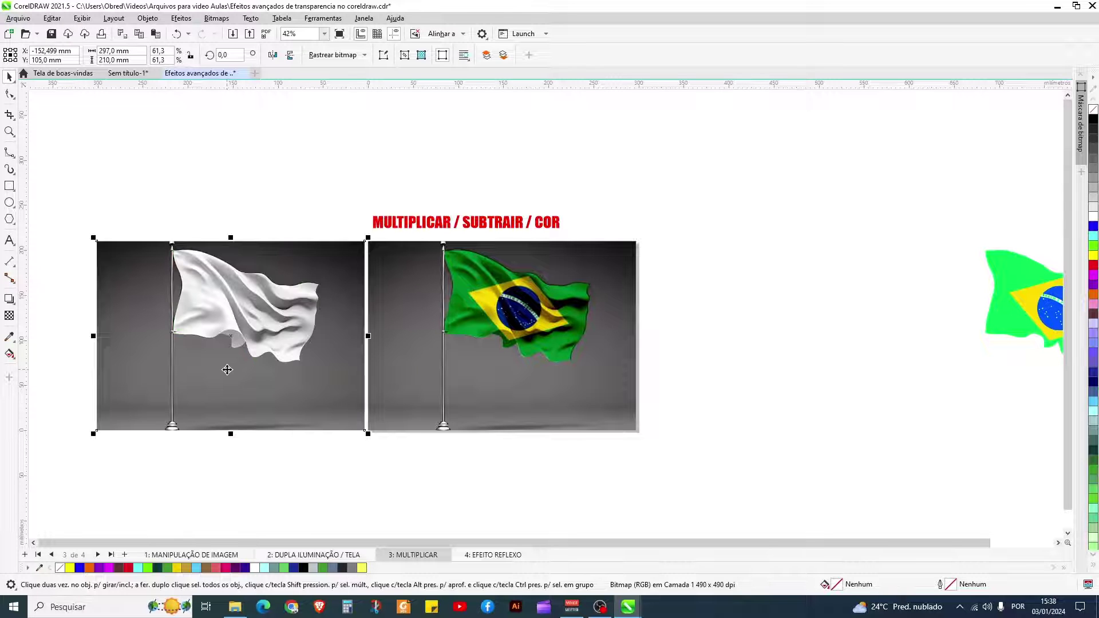
left_click(452, 314)
key("ctrl+z")
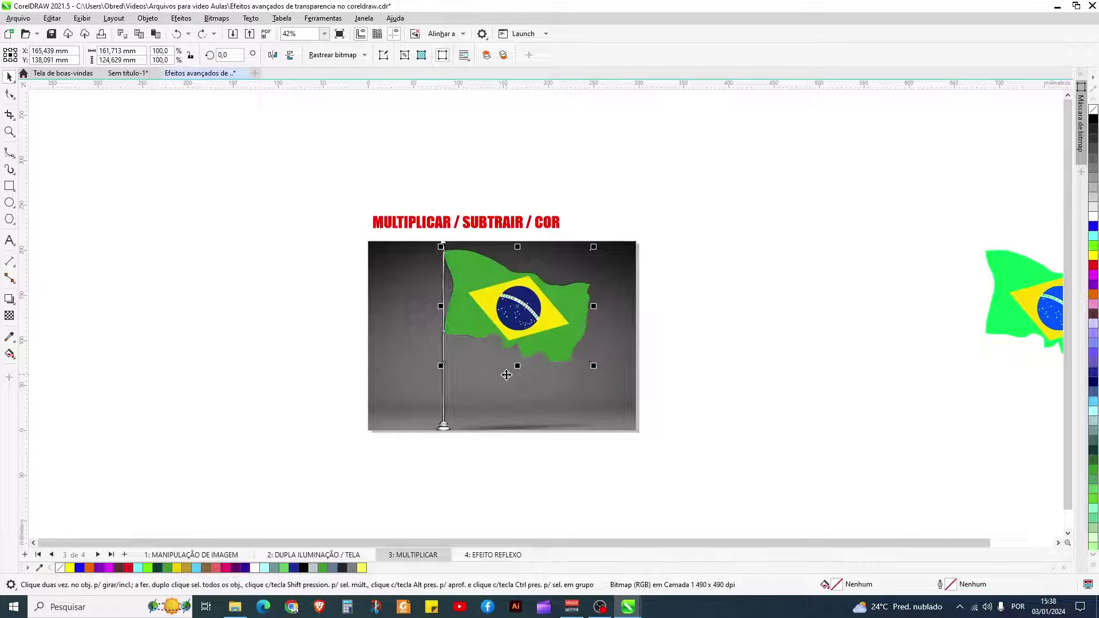
Try to place a copy of only the background photo left of the original, and undo it while keeping the bitmap flag over the photo.
left_click(468, 404)
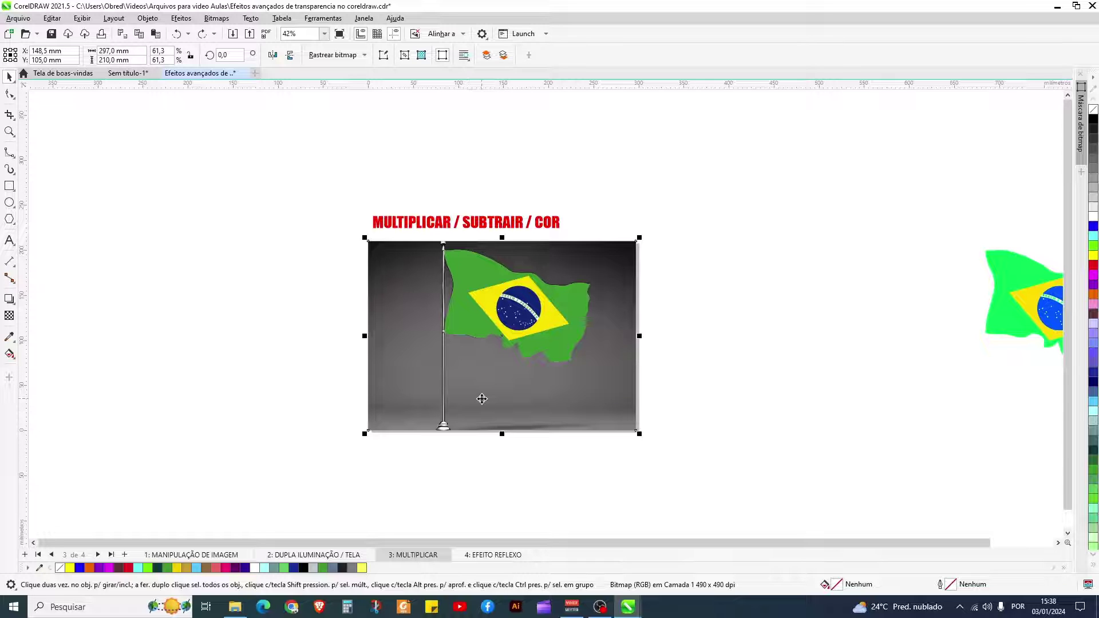
left_click_drag(481, 399, 199, 383)
left_click(508, 306)
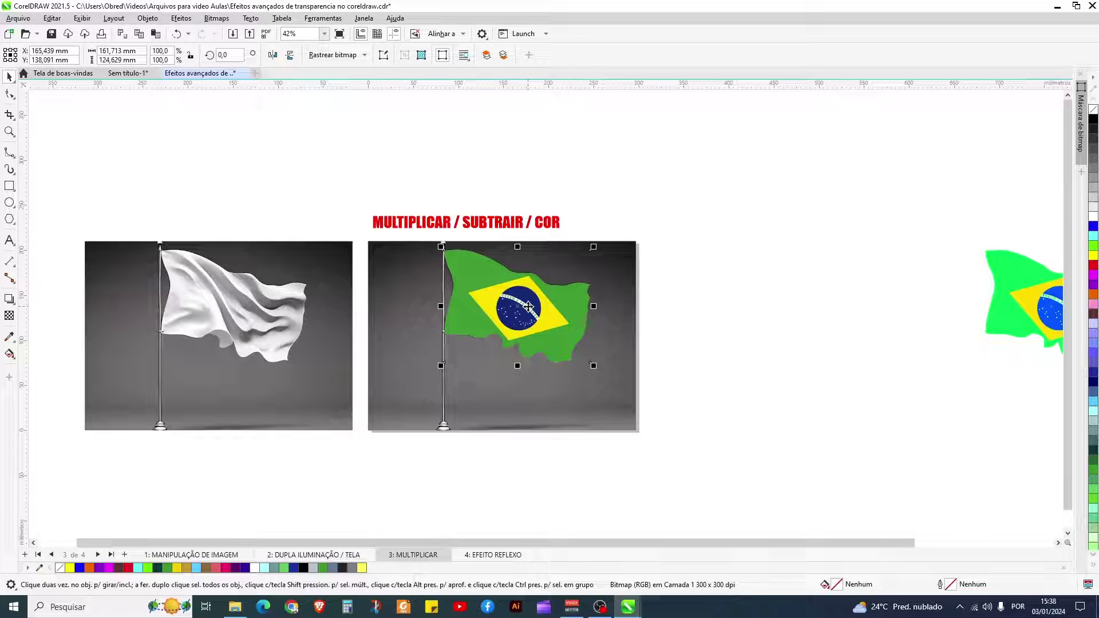
key("ctrl+z")
key("ctrl+z")
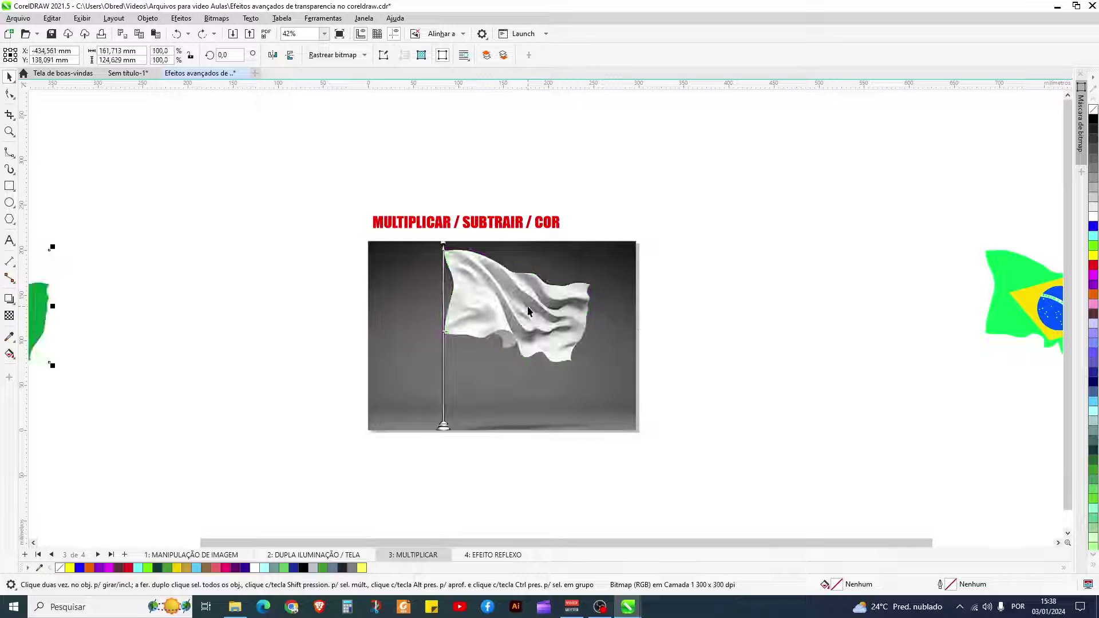
key("ctrl+shift+z")
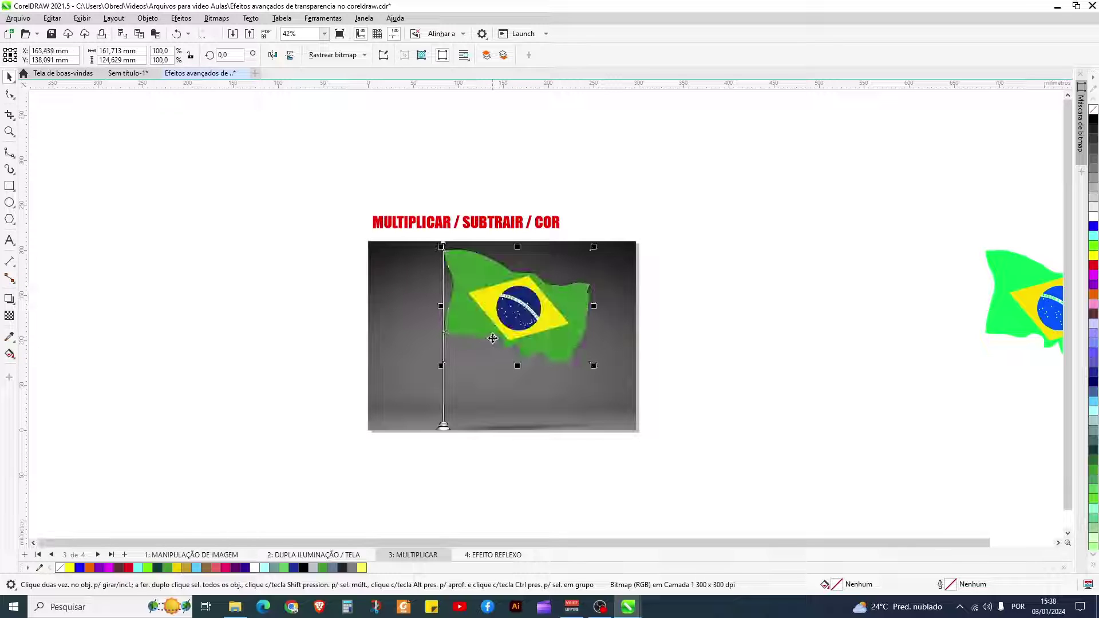
key("ctrl+shift+z")
Duplicate the photo and the bitmap flag together, placing the copy directly left of the original.
left_click_drag(647, 252, 338, 448)
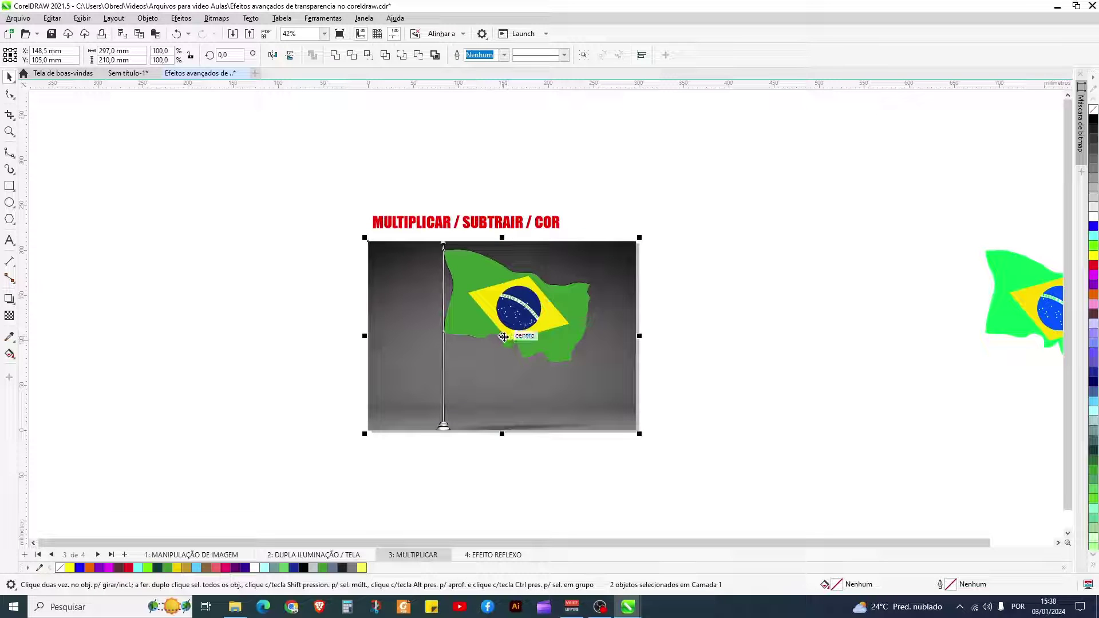
left_click_drag(502, 345, 230, 346)
left_click(689, 345)
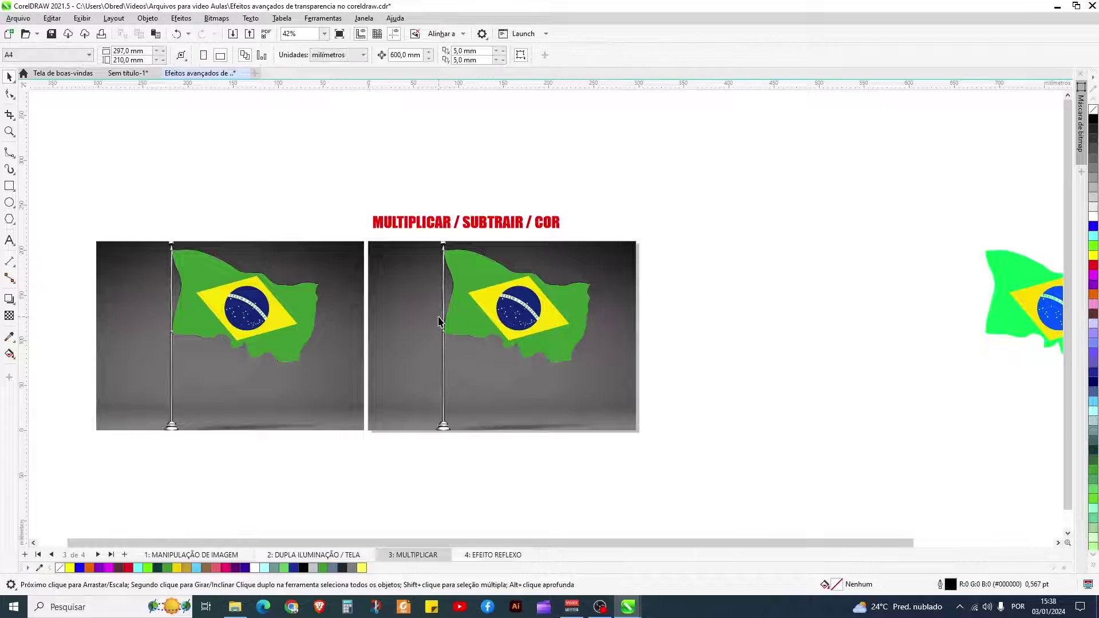
Apply the Multiplicar transparency merge mode to the bitmap flag on the left-hand photo copy.
left_click(474, 307)
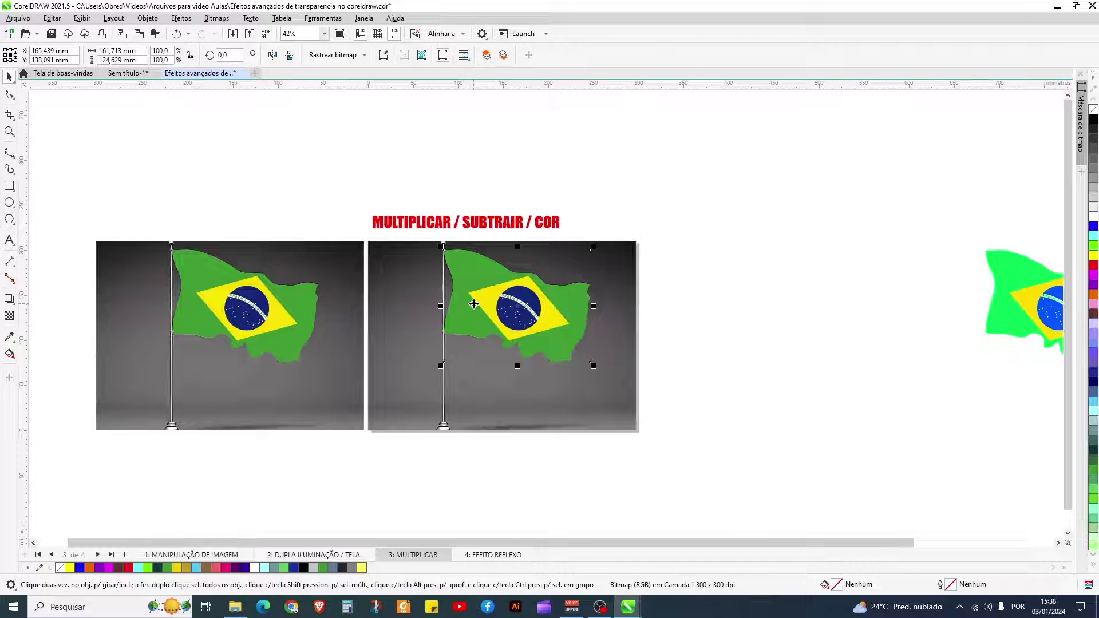
left_click(263, 315)
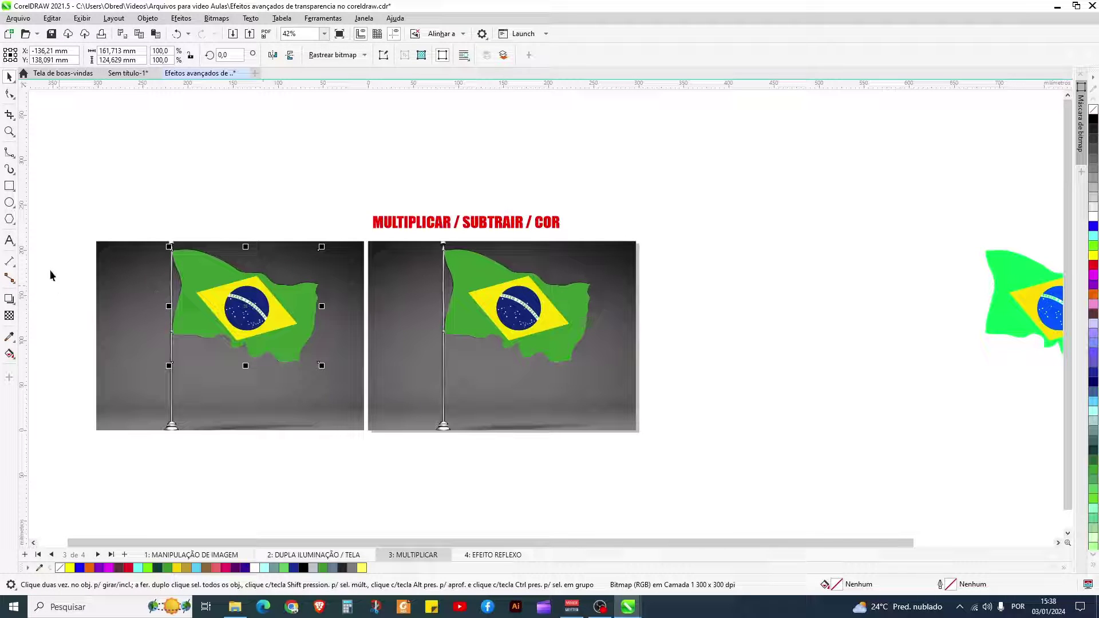
left_click(9, 316)
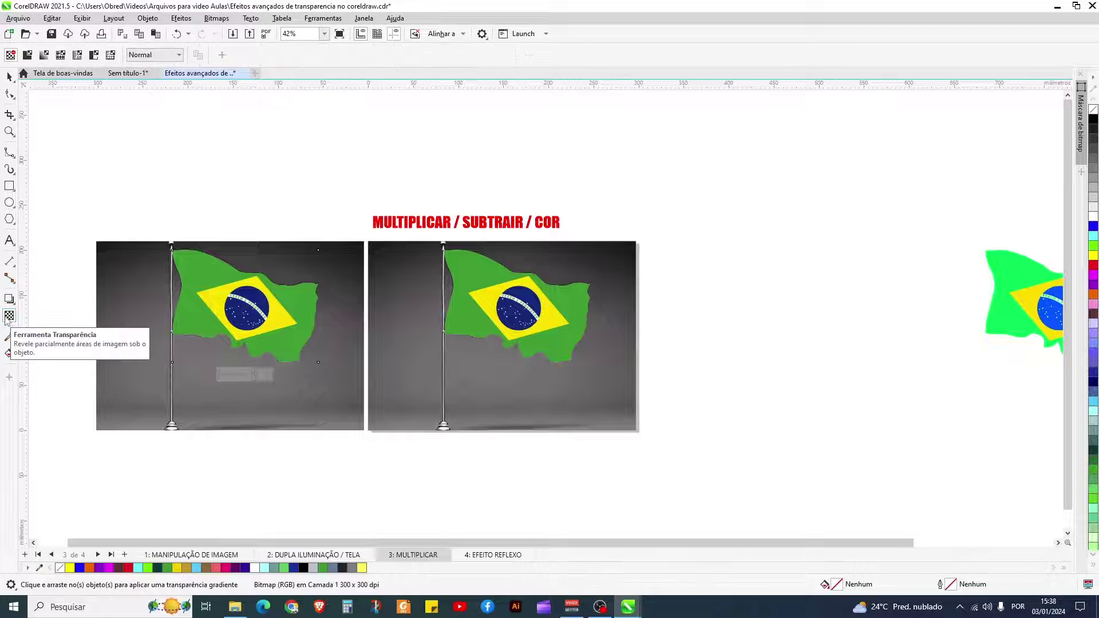
left_click(178, 55)
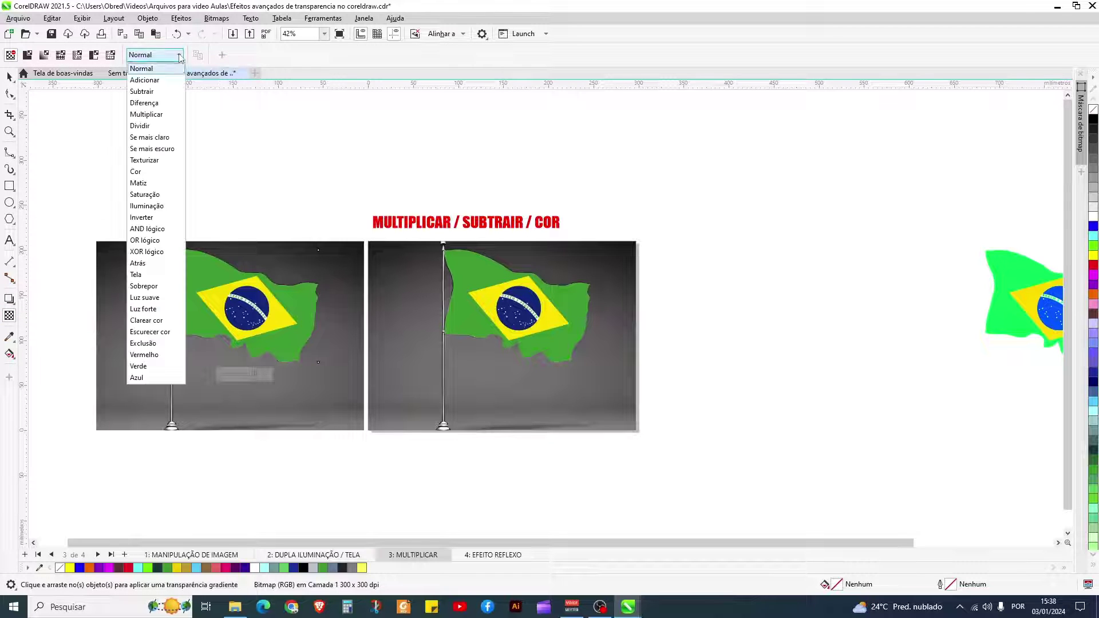
left_click(150, 116)
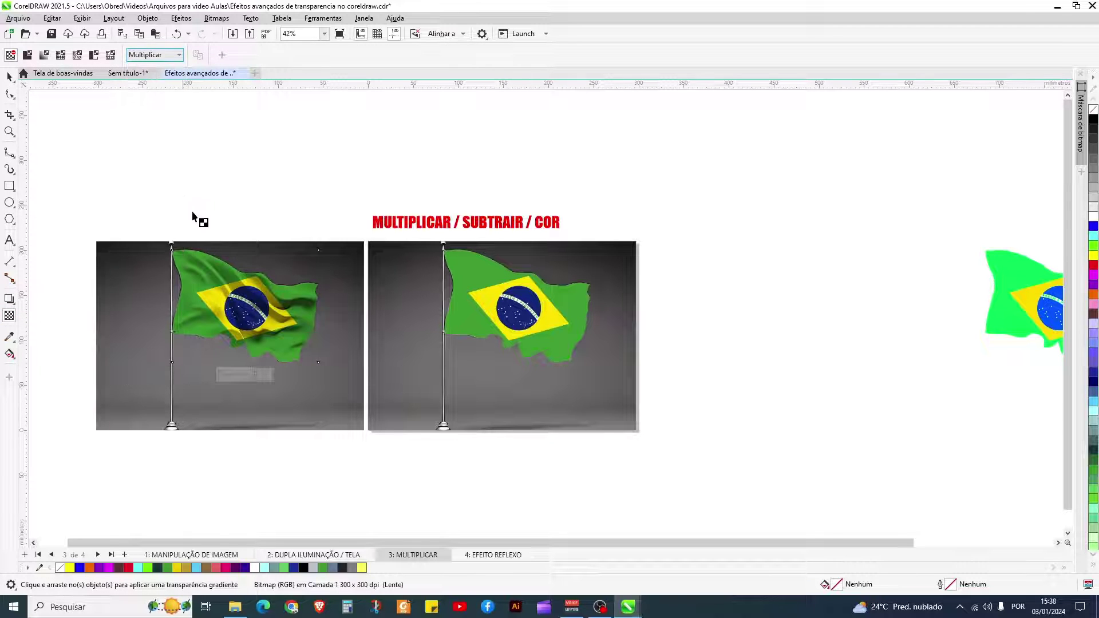
Apply the Subtrair transparency merge mode to the bitmap flag on the original photo.
left_click(501, 322)
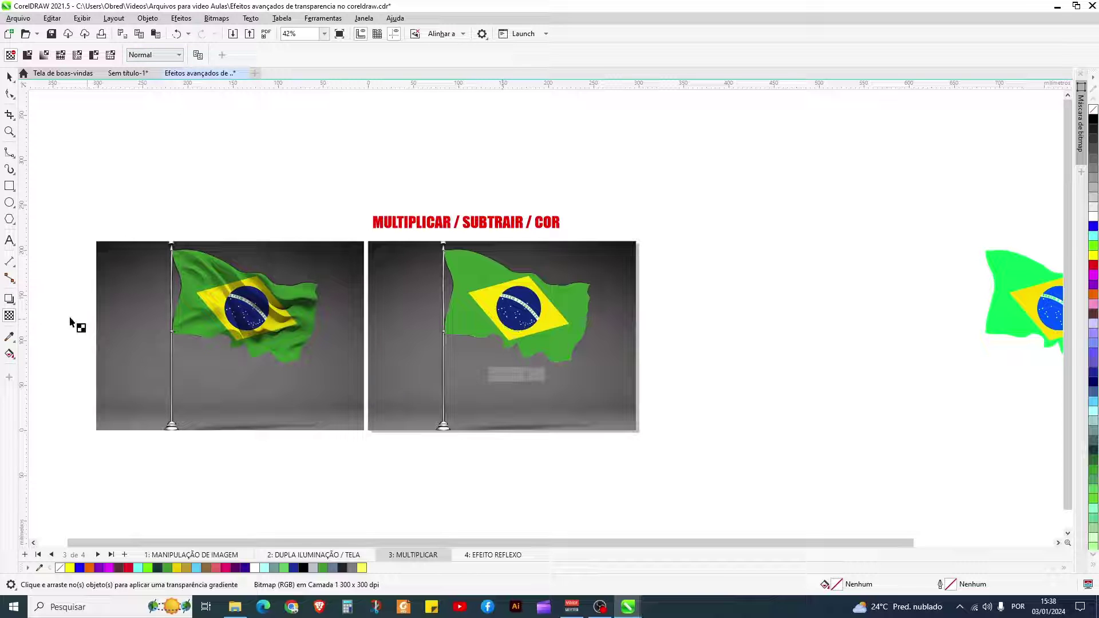
left_click(179, 55)
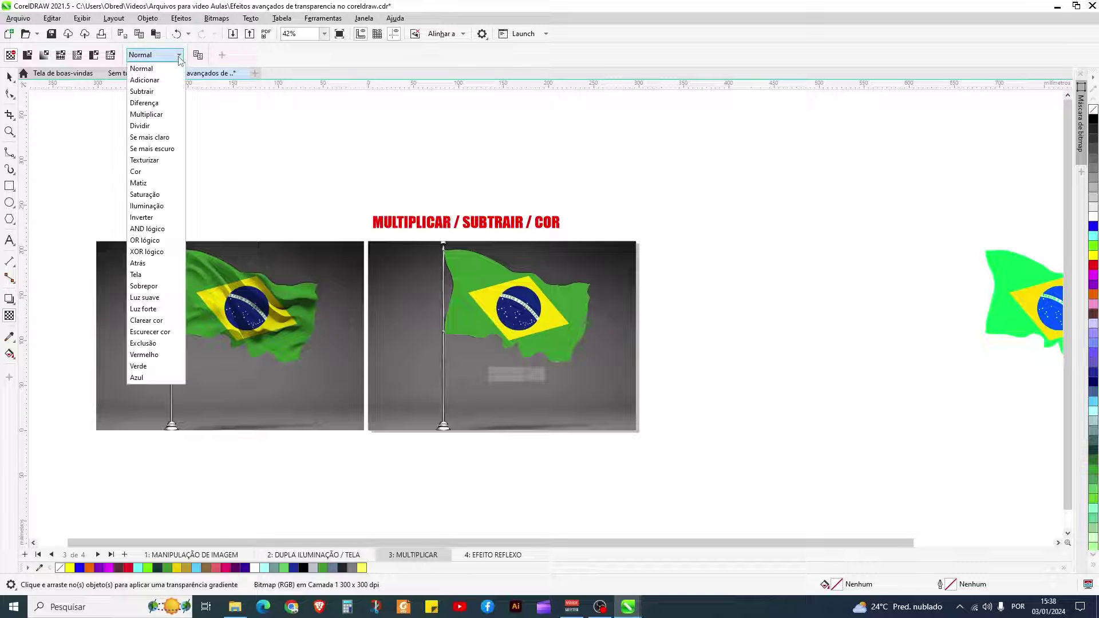
left_click(165, 94)
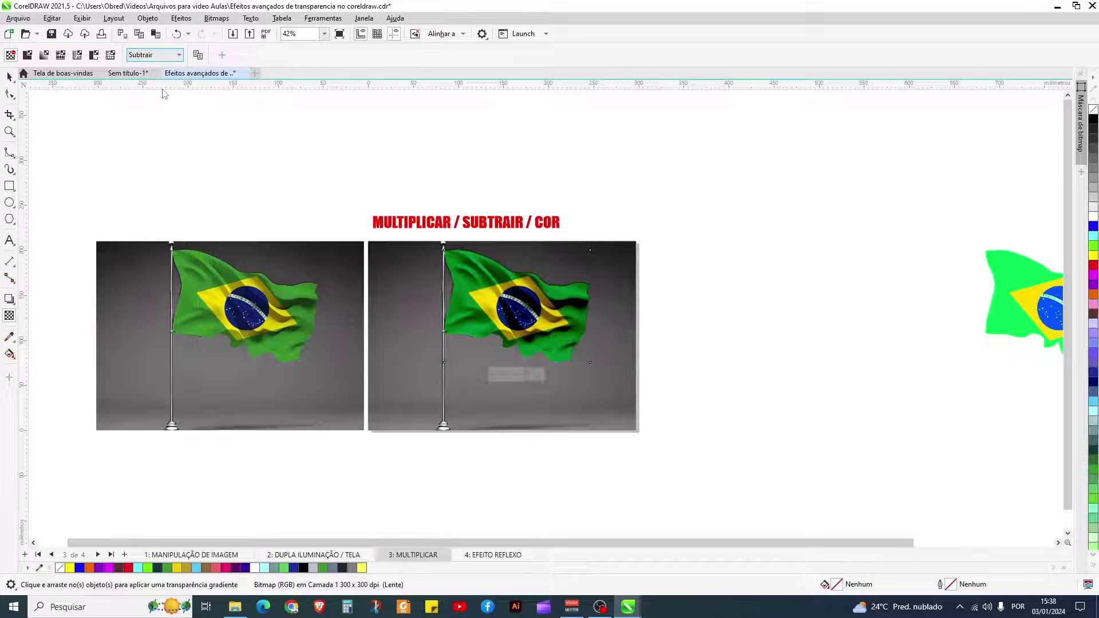
left_click(9, 76)
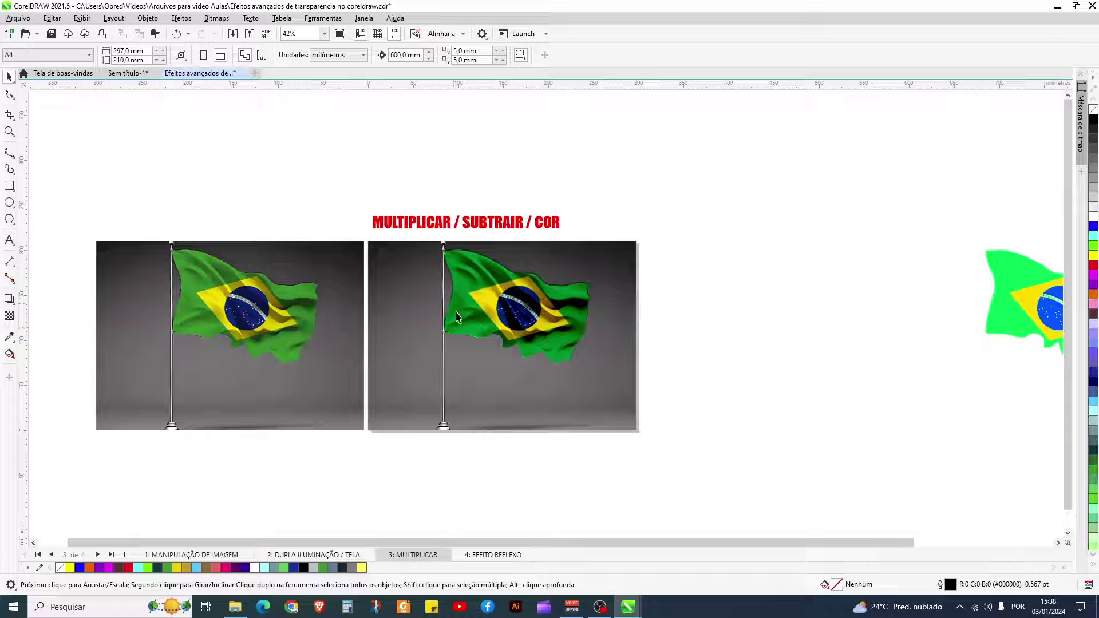
Duplicate the original background photo beneath the loose vector flag and move both directly beside the original photo, on its right side.
scroll(547, 265, "down", 3)
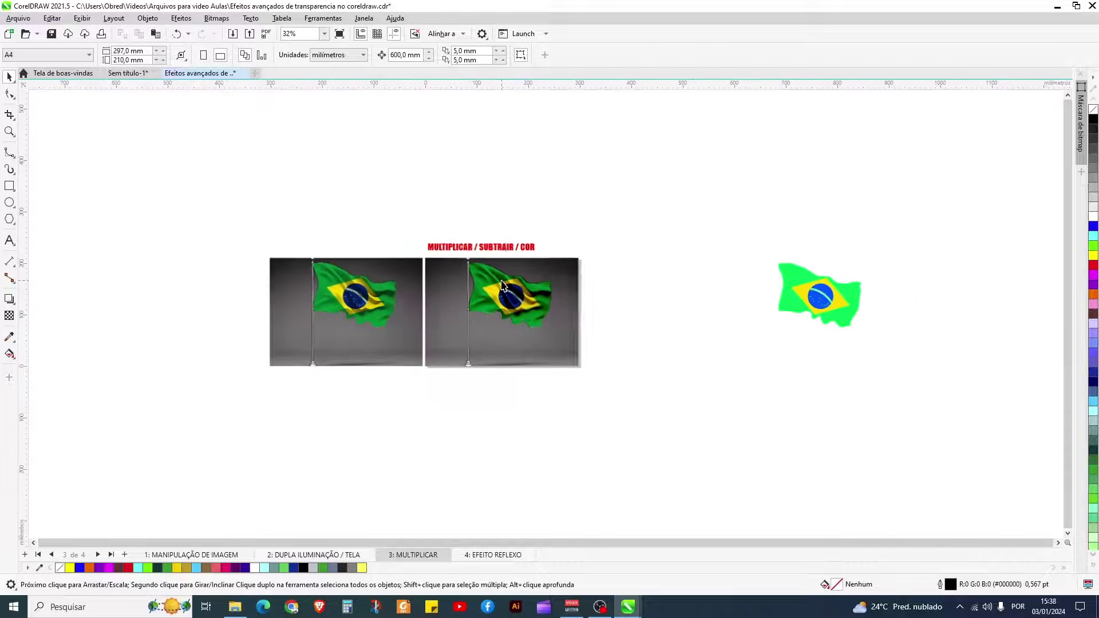
left_click(544, 350)
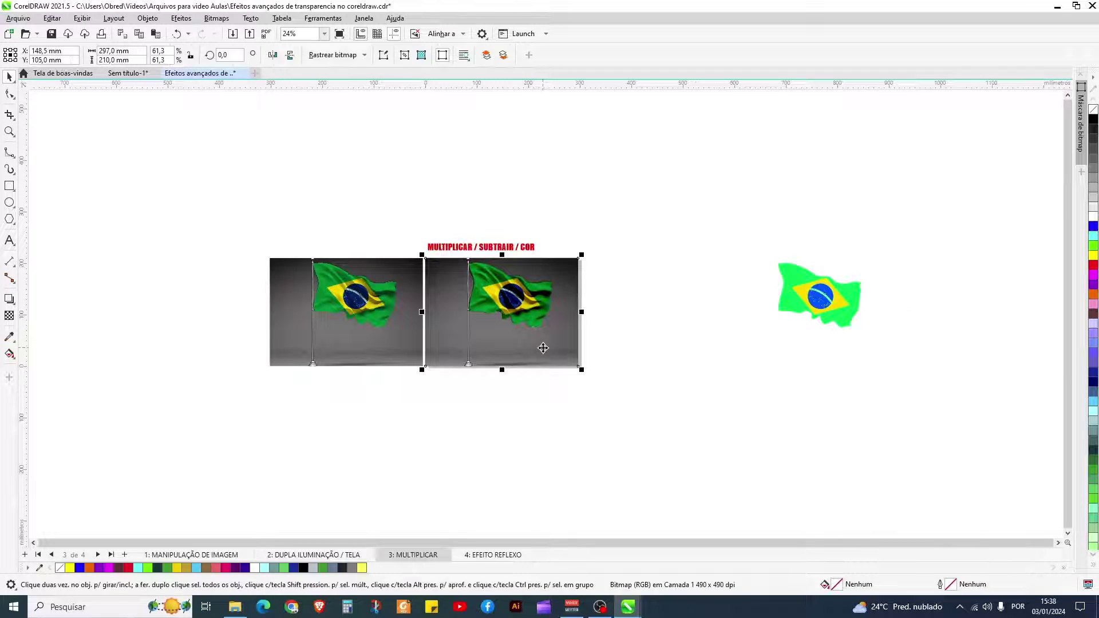
key("ctrl+d")
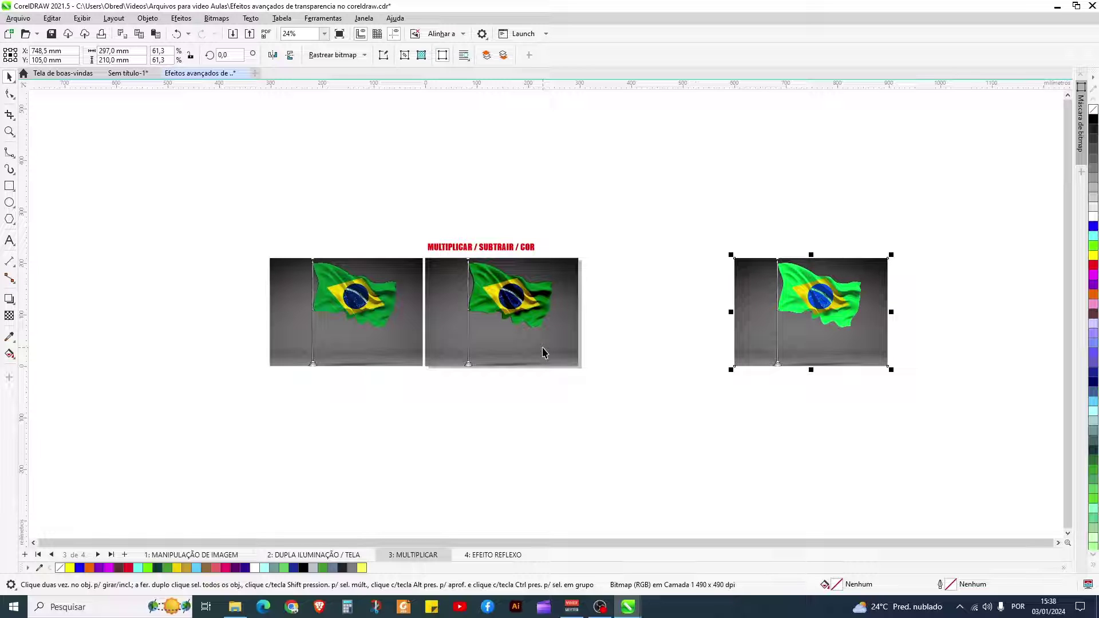
left_click_drag(933, 244, 705, 396)
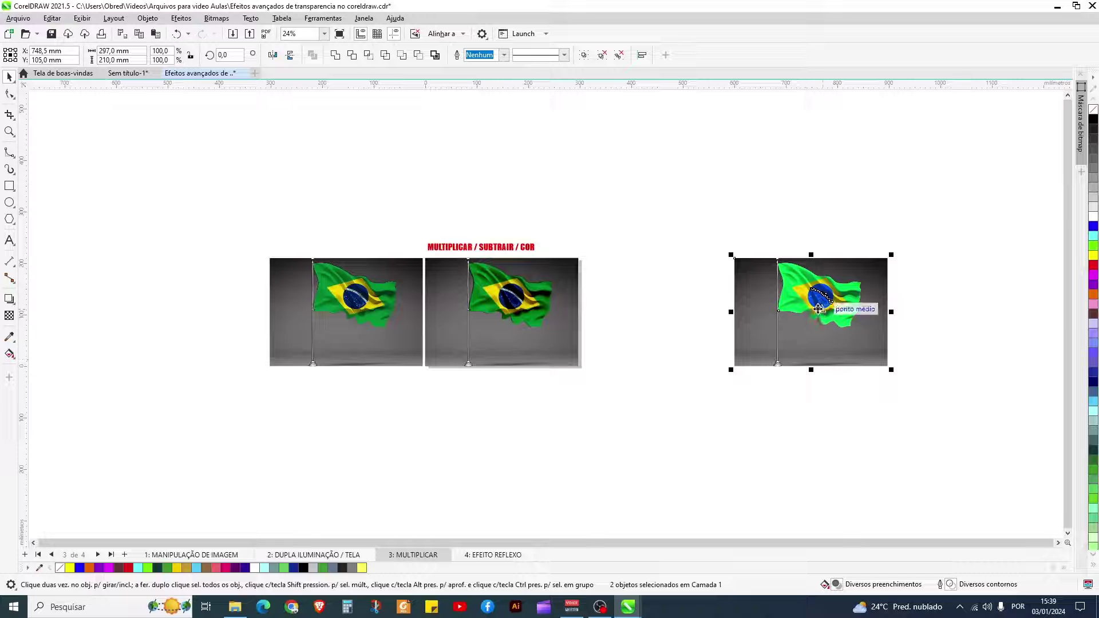
left_click_drag(803, 318, 657, 323)
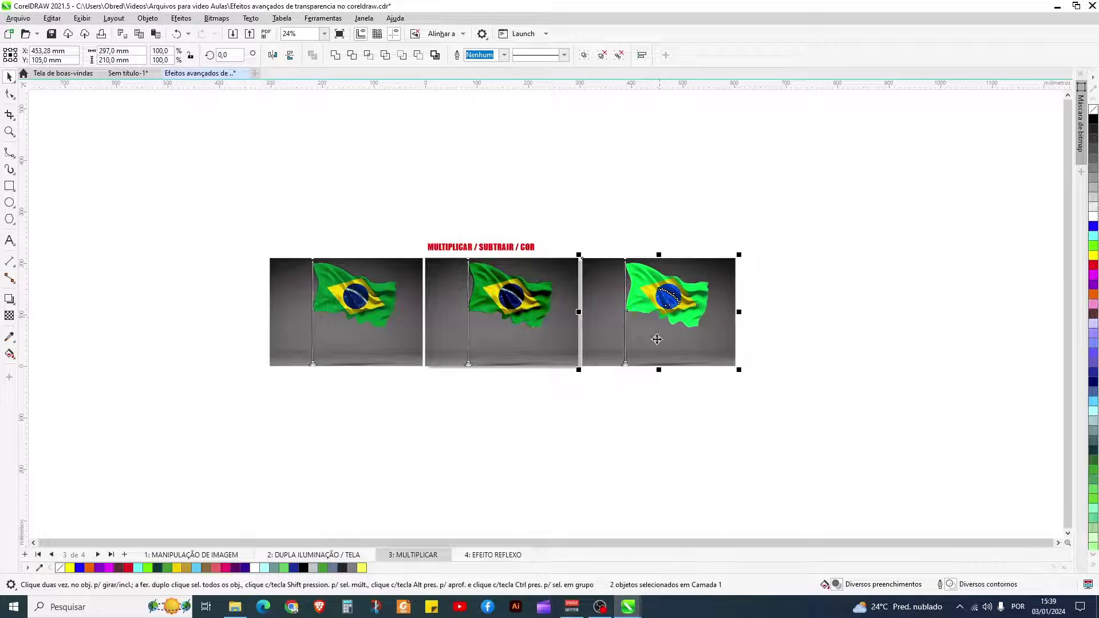
left_click(645, 383)
Compare the vector flag on the right-hand photo with the Subtrair and Multiplicar bitmap flags, examining shading and colours up close.
left_click(664, 302)
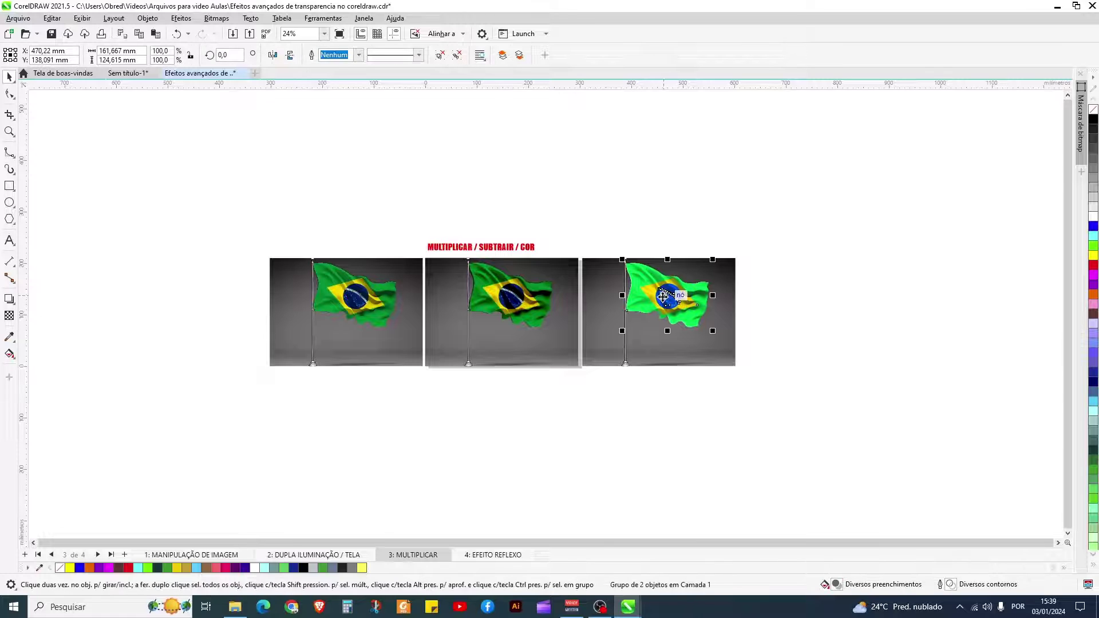
left_click(511, 317)
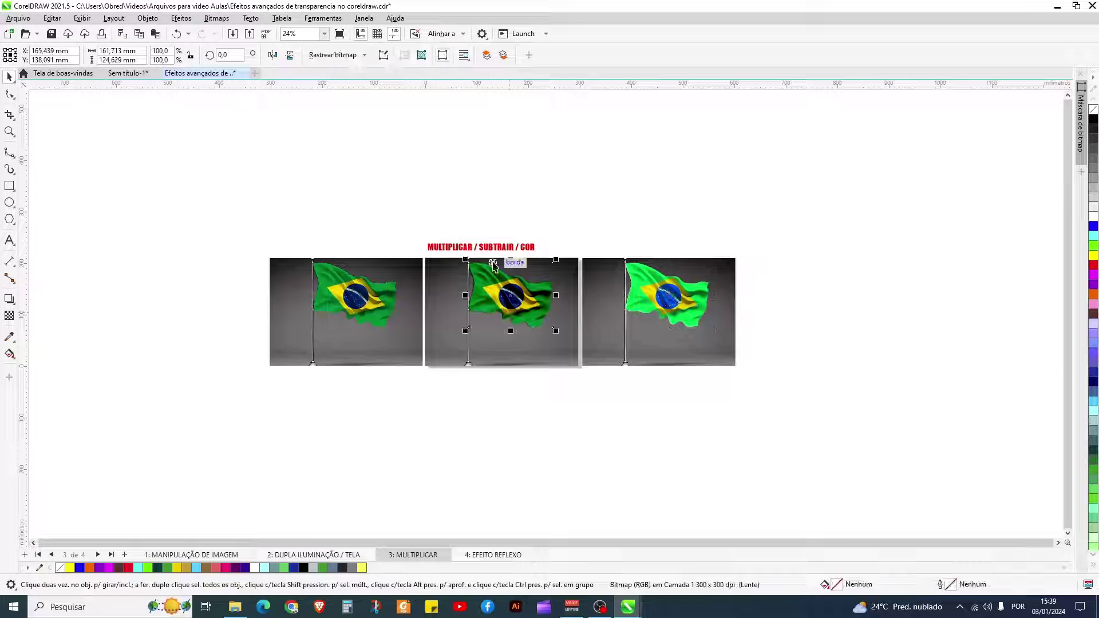
left_click(377, 320)
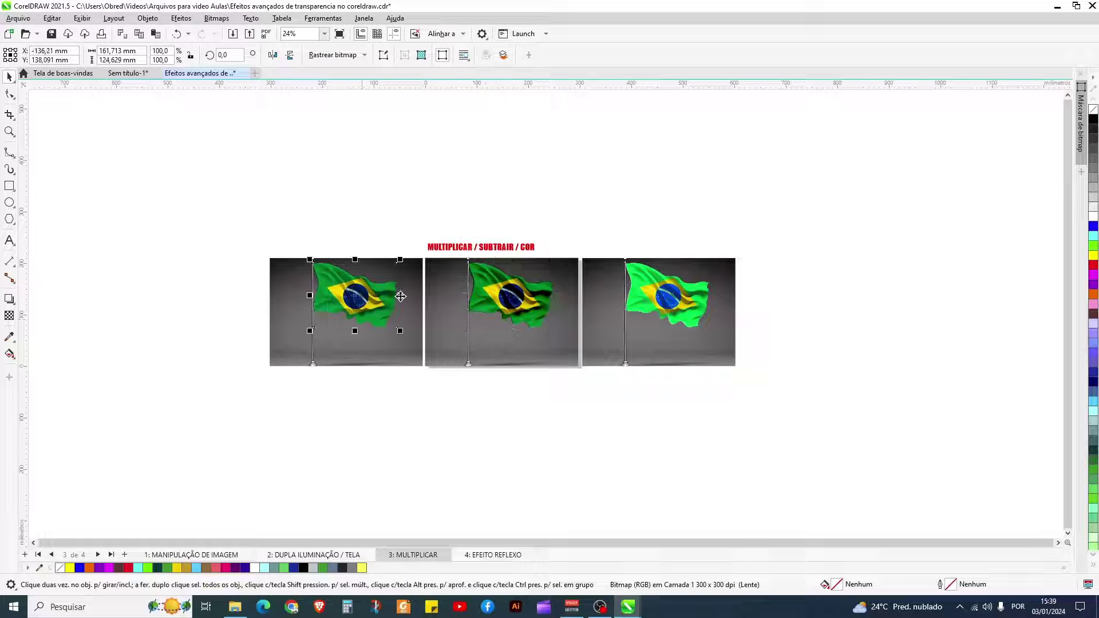
left_click(329, 229)
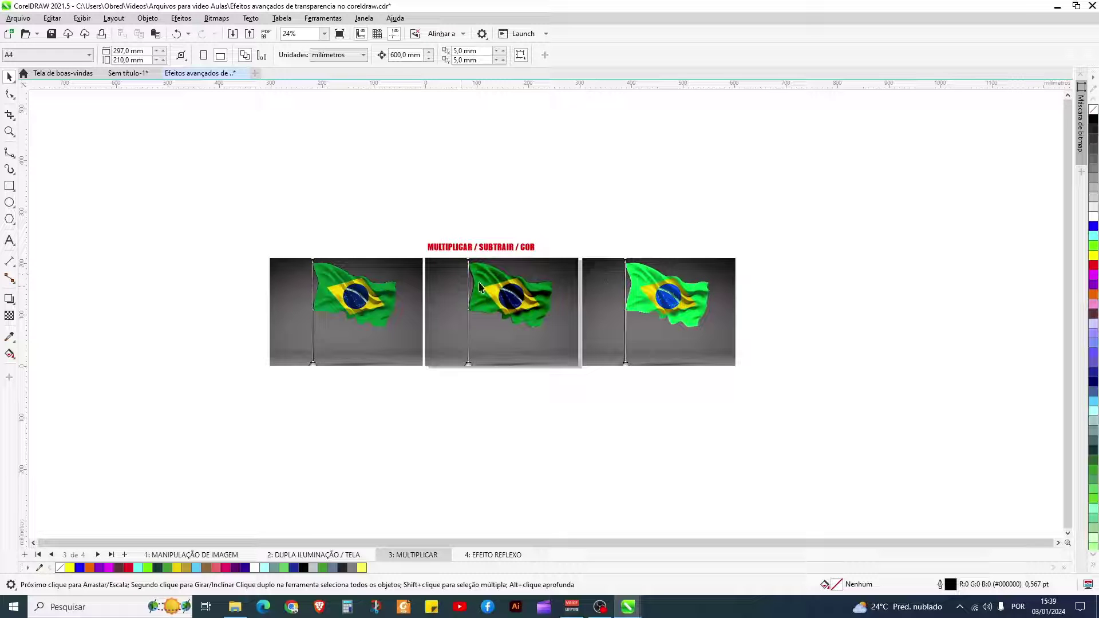
left_click(647, 286)
scroll(668, 296, "up", 4)
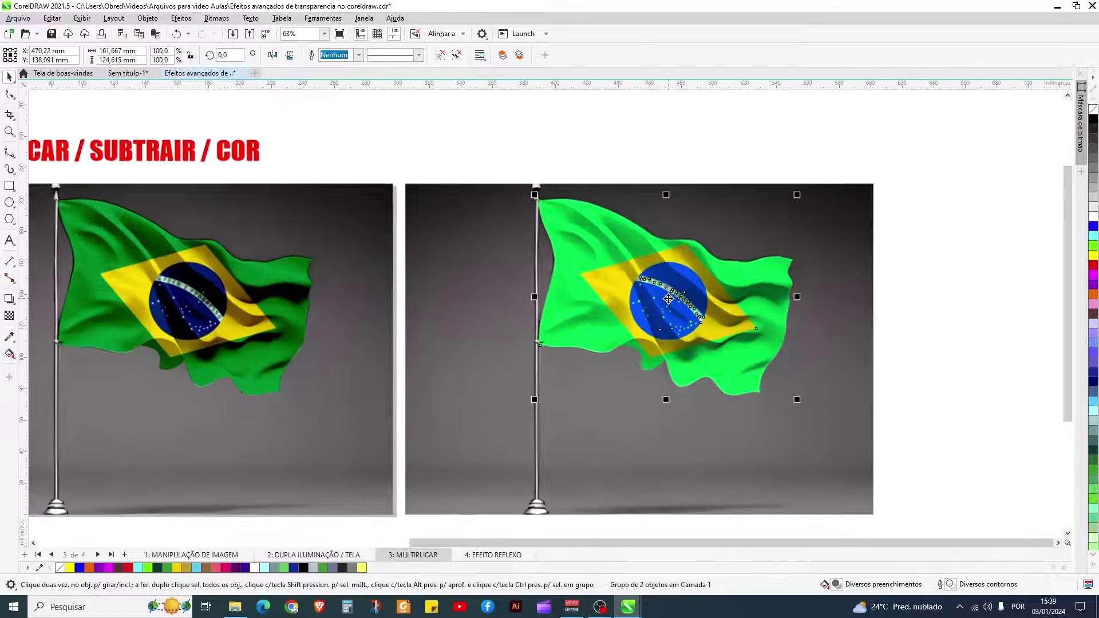
scroll(669, 299, "up", 1)
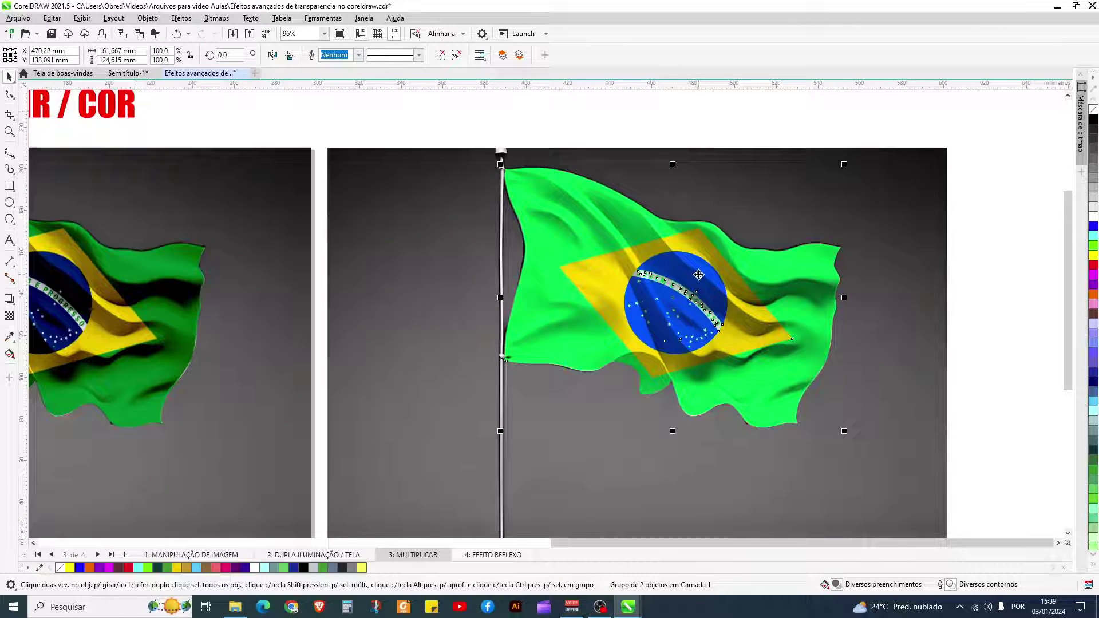
scroll(698, 275, "down", 1)
scroll(698, 275, "down", 3)
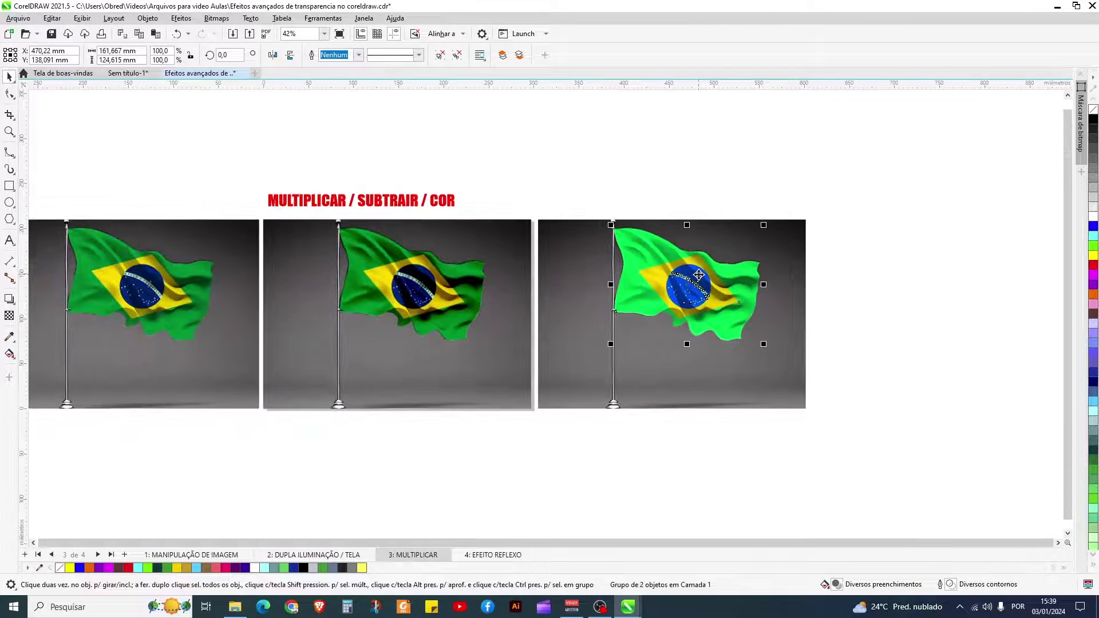
scroll(703, 272, "up", 1)
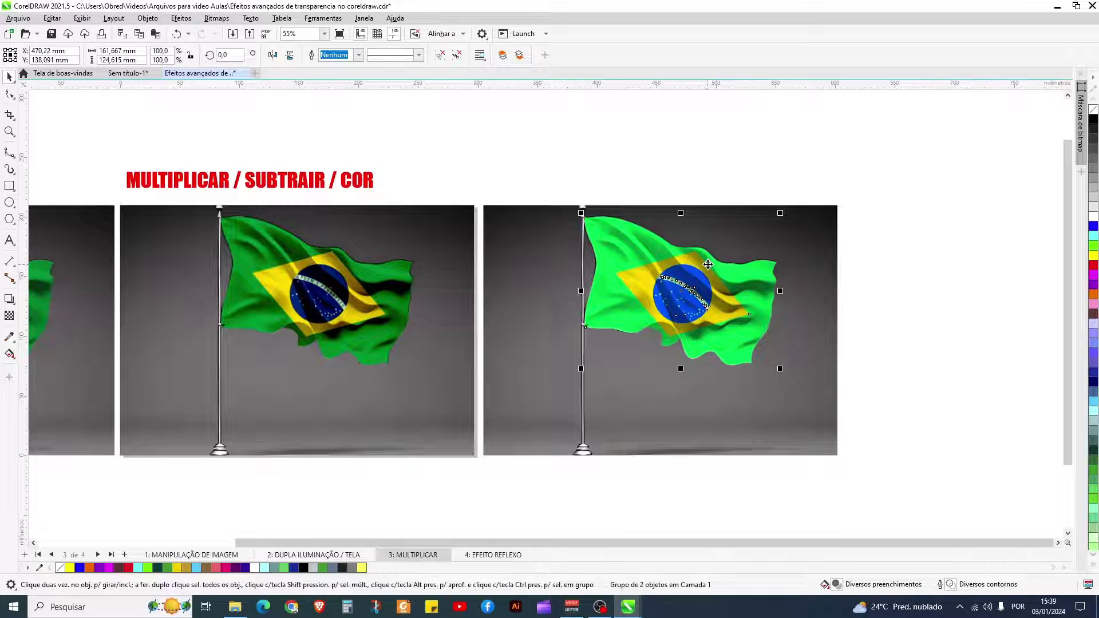
scroll(708, 264, "down", 2)
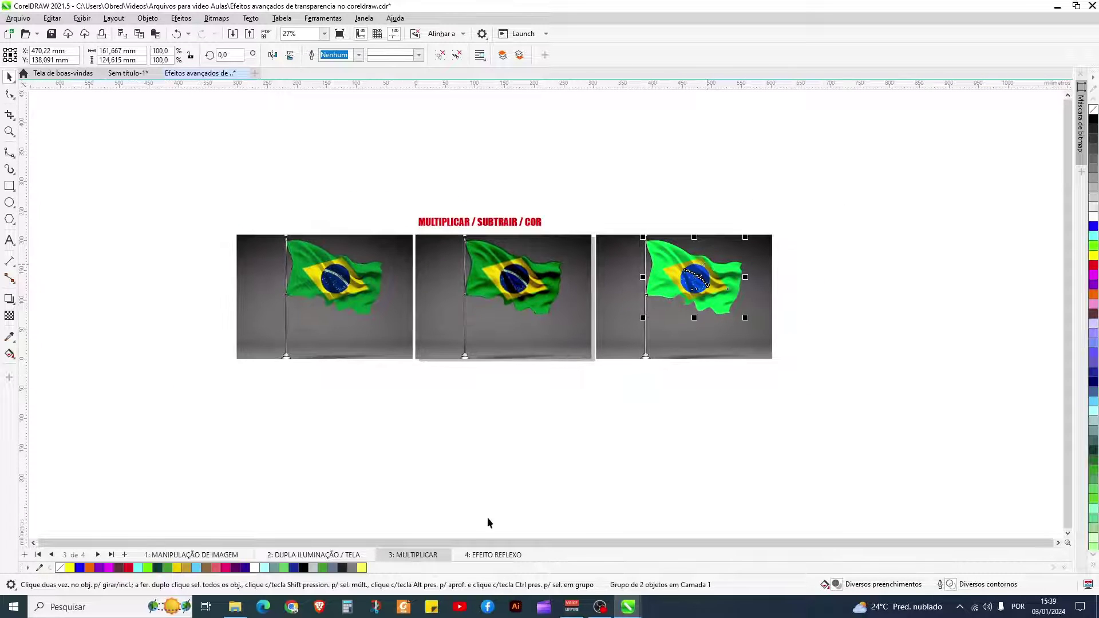
Open the EFEITO REFLEXO page and create a vertically mirrored copy of the REFLEXO text directly below the original.
left_click(485, 553)
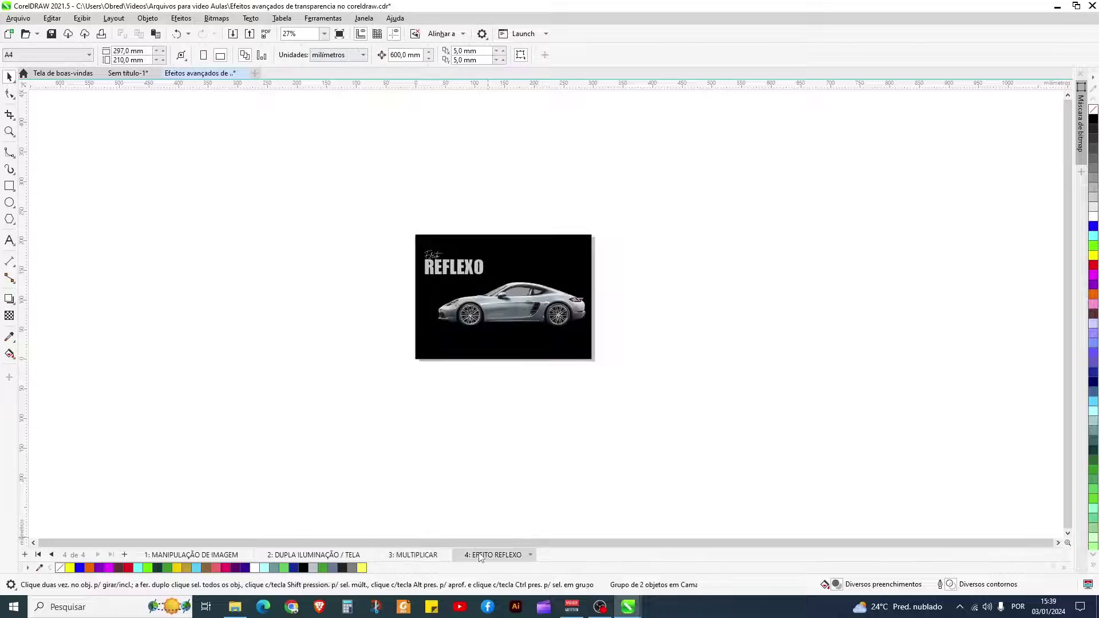
scroll(562, 375, "up", 1)
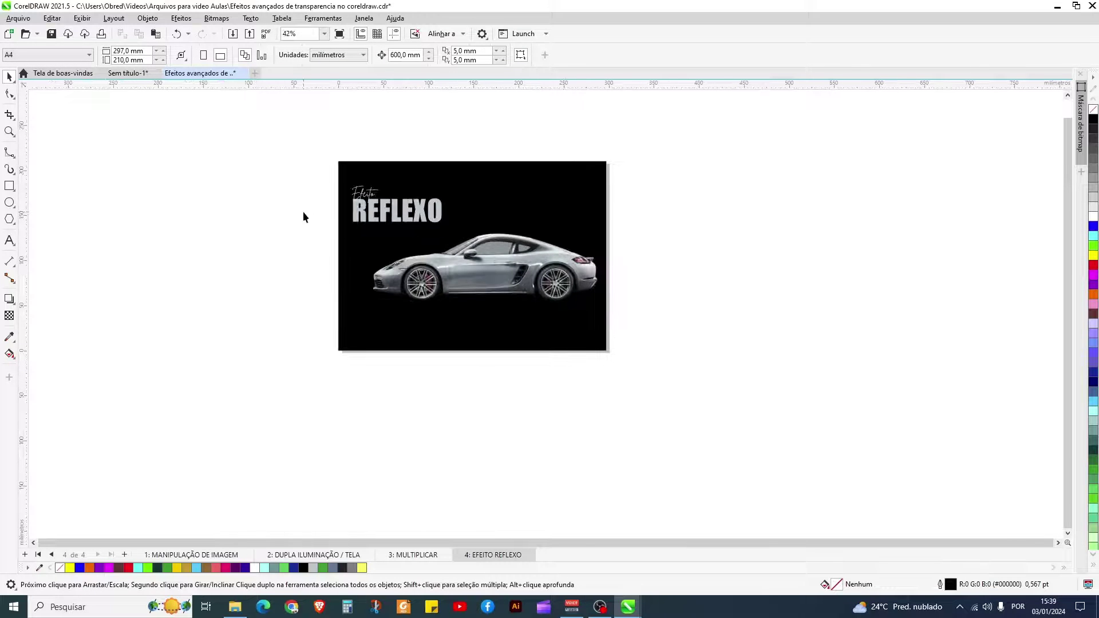
scroll(304, 211, "up", 1)
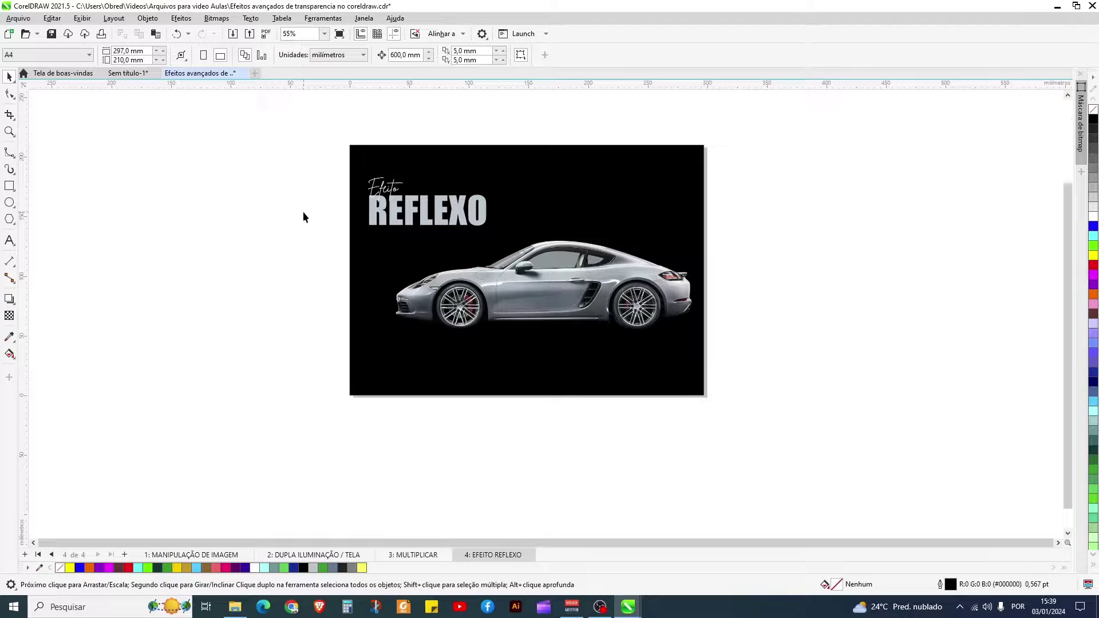
left_click(457, 212)
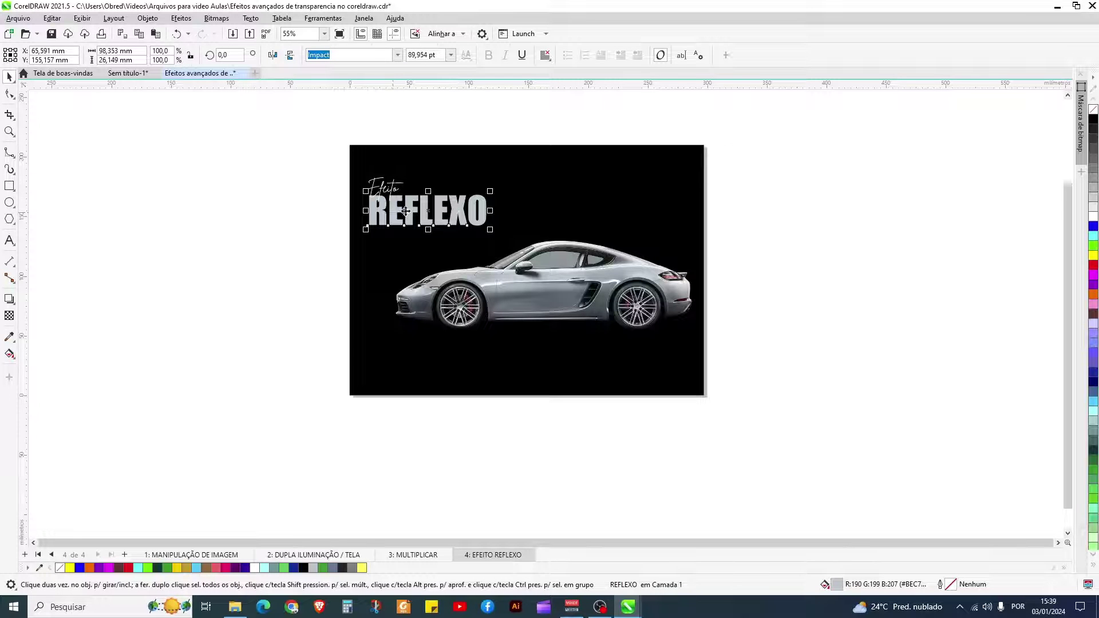
scroll(435, 210, "up", 3)
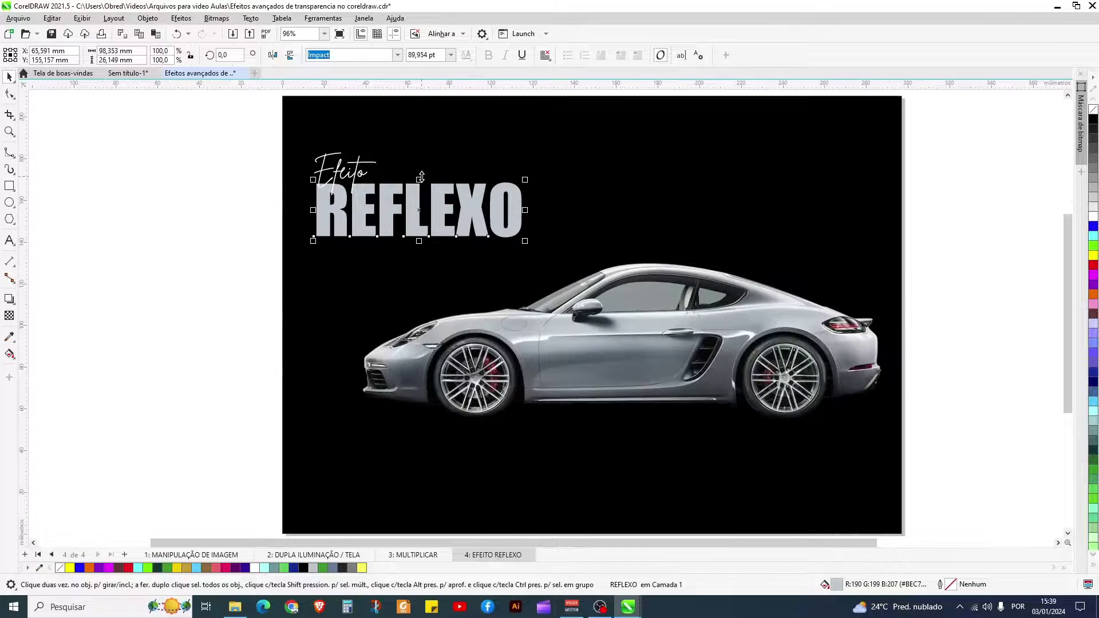
left_click_drag(419, 178, 420, 178)
left_click_drag(417, 237, 417, 263)
right_click(417, 263)
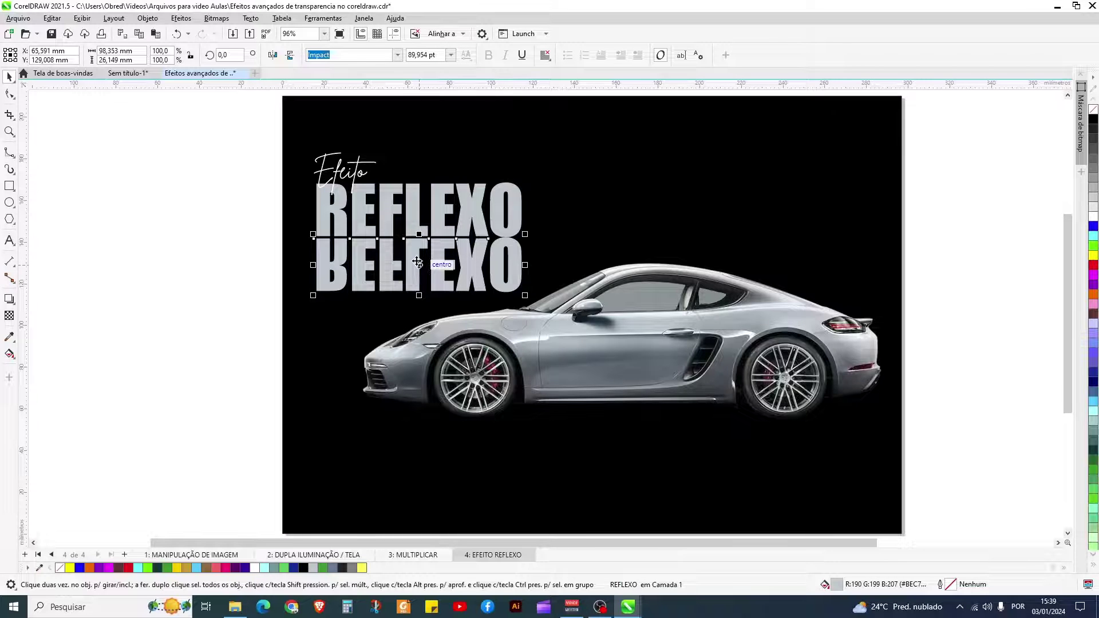
Move the mirrored REFLEXO text up until its letters meet the bottom of the original text.
scroll(417, 262, "up", 6)
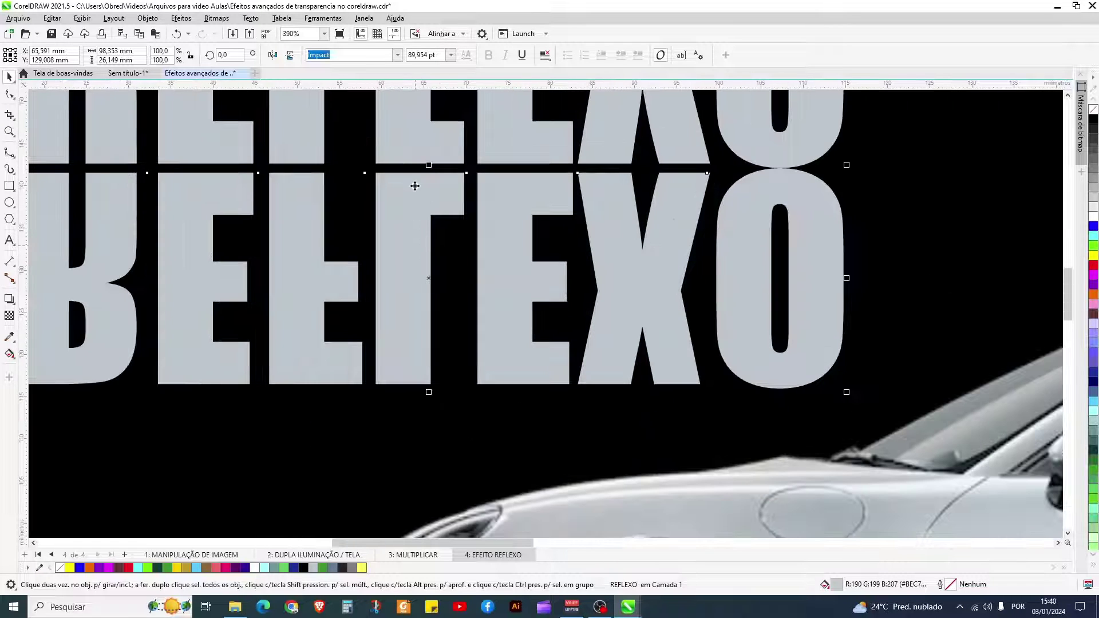
scroll(415, 186, "up", 1)
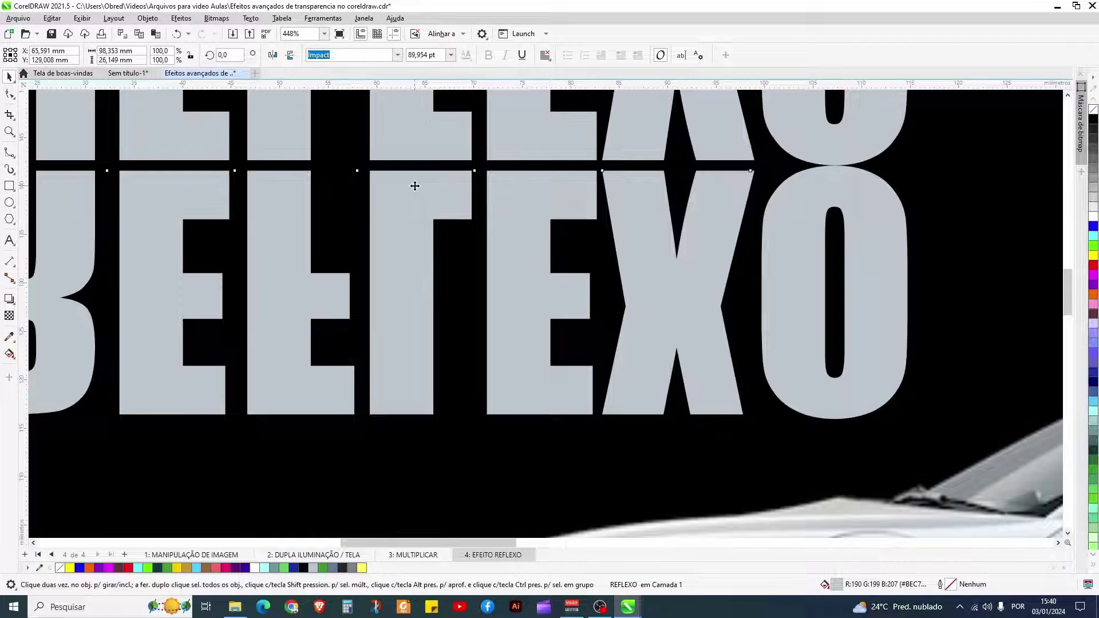
left_click_drag(415, 186, 415, 175)
scroll(415, 175, "down", 1)
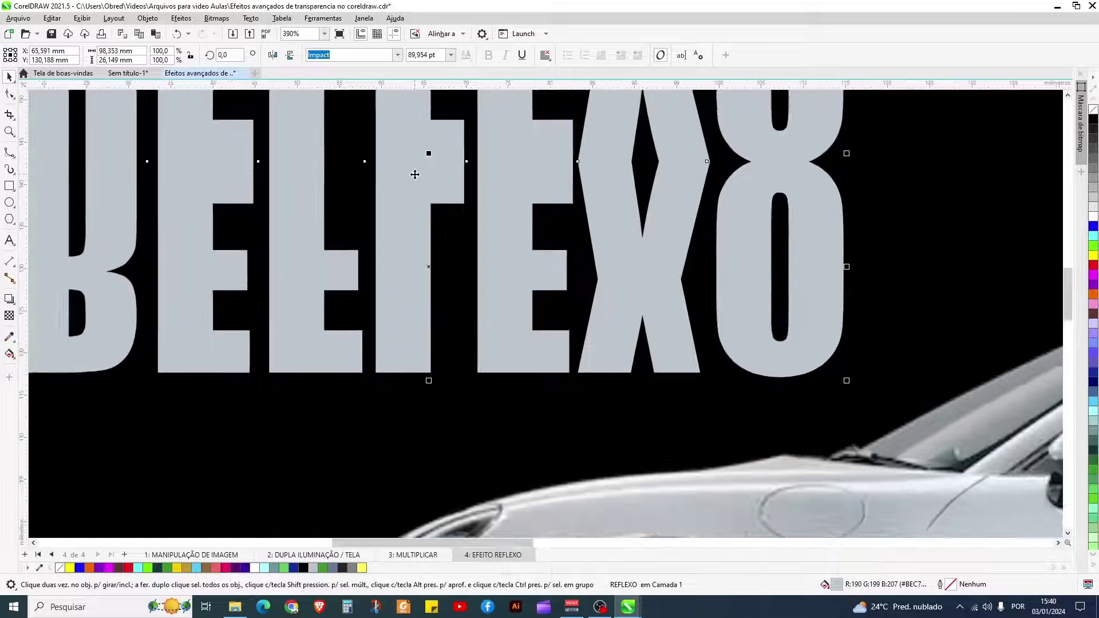
Apply a vertical gradient transparency to the mirrored REFLEXO text so it fades out downwards, and adjust the gradient's midpoint.
scroll(415, 175, "down", 5)
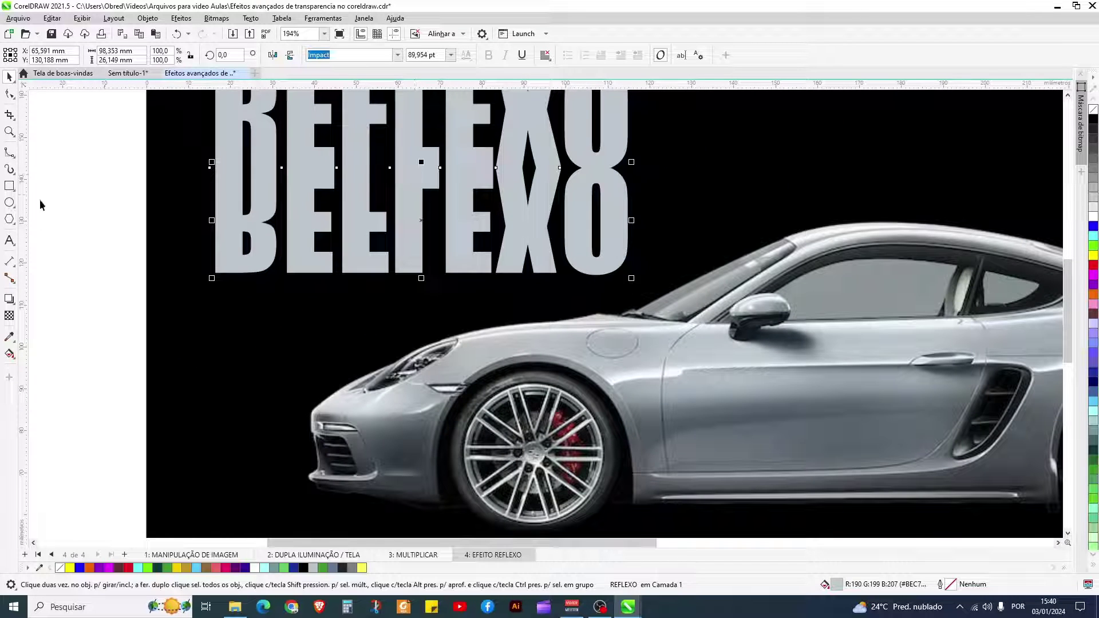
left_click(9, 316)
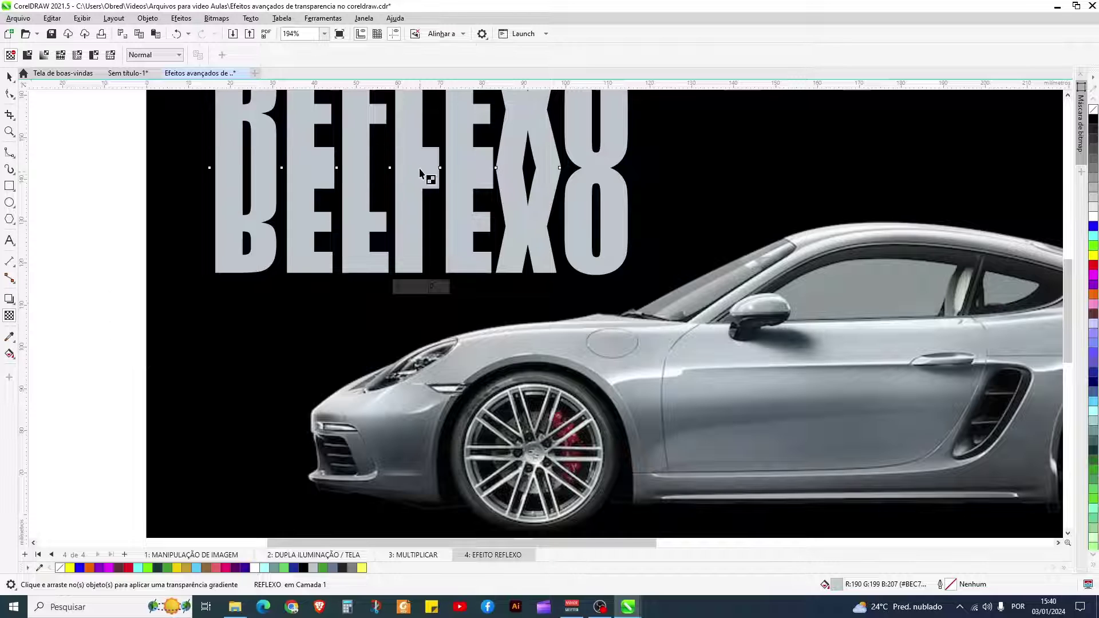
left_click_drag(409, 120, 412, 220)
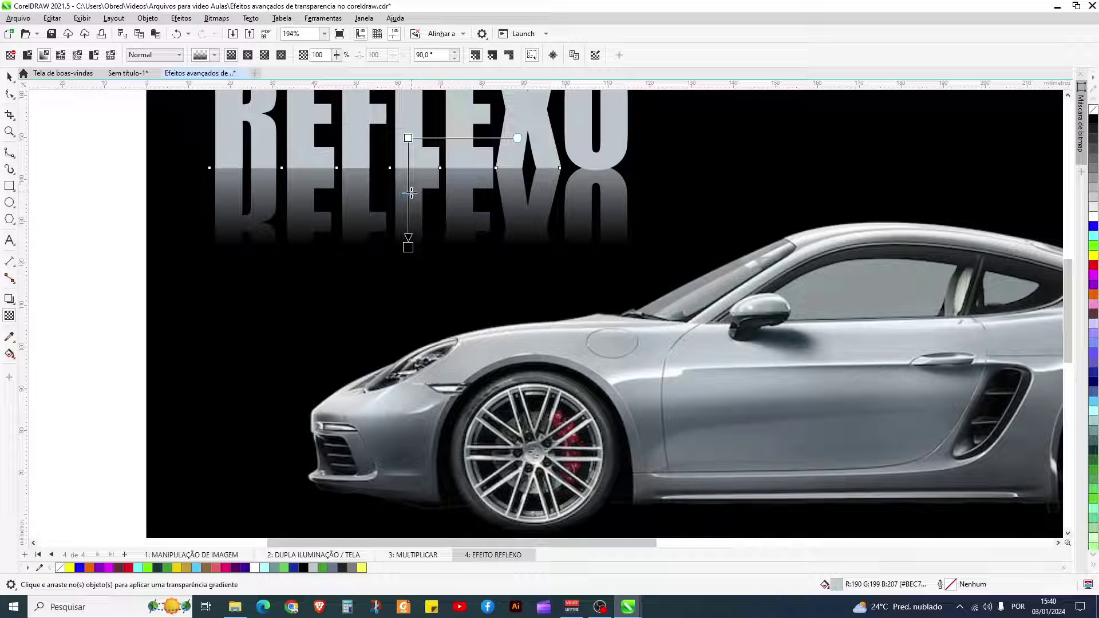
left_click_drag(411, 199, 408, 190)
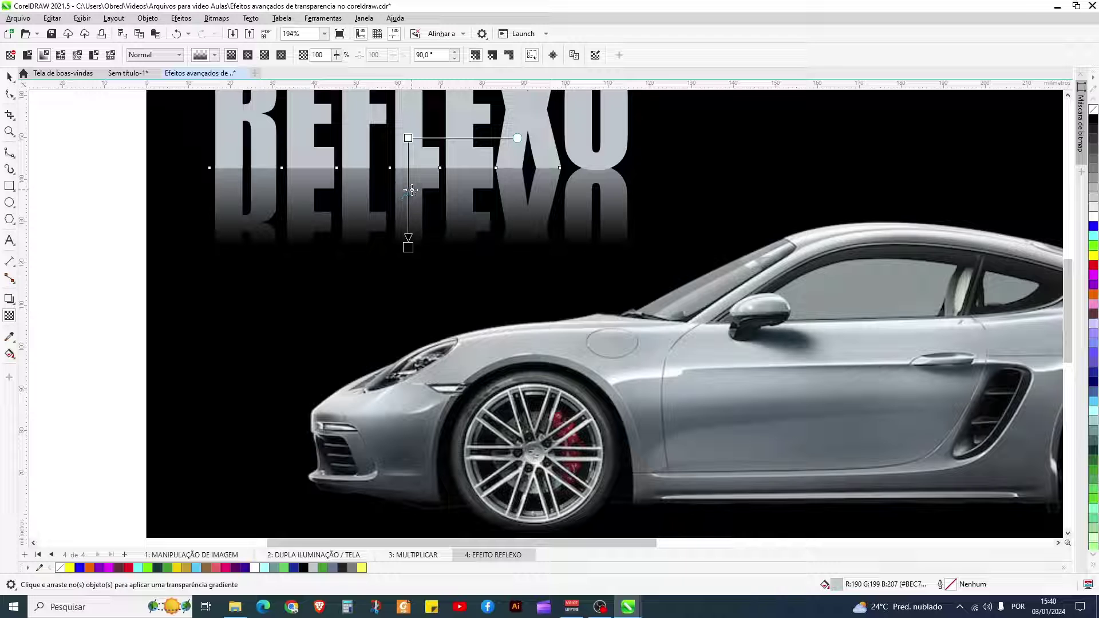
left_click(8, 77)
Create a vertically mirrored copy of the car below the original and move it up closer to the original's wheels.
scroll(176, 160, "down", 4)
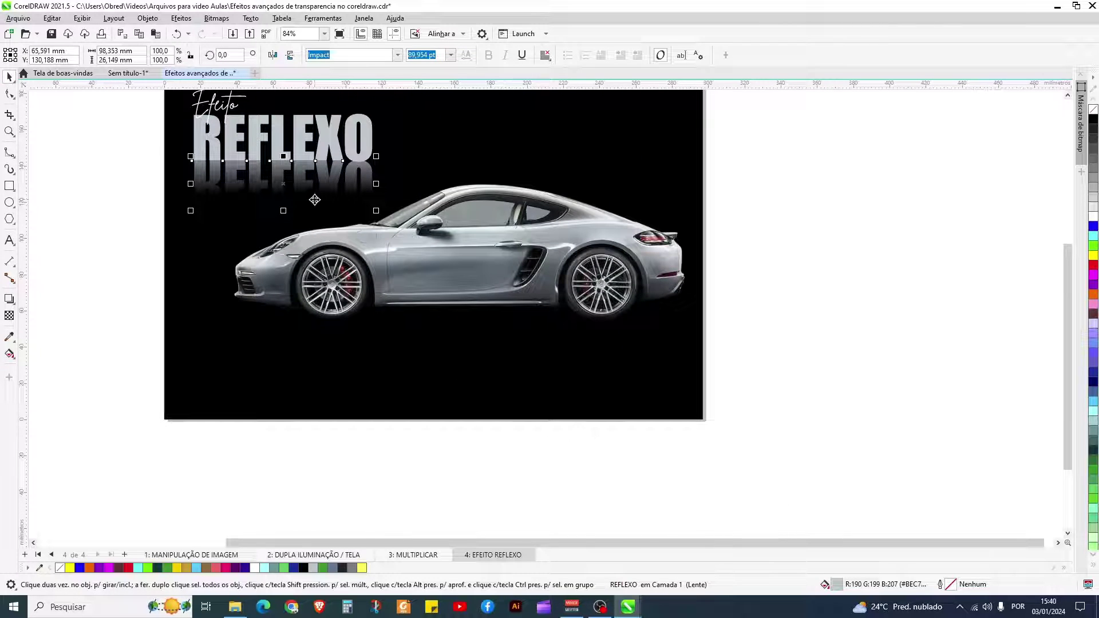
left_click(495, 213)
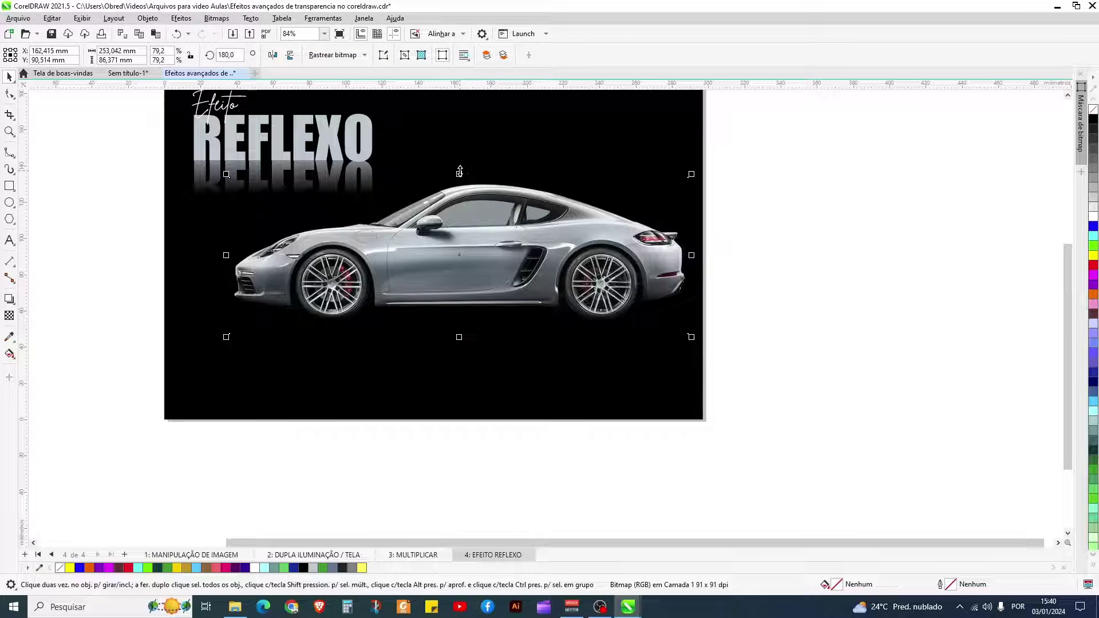
left_click_drag(459, 172, 466, 362)
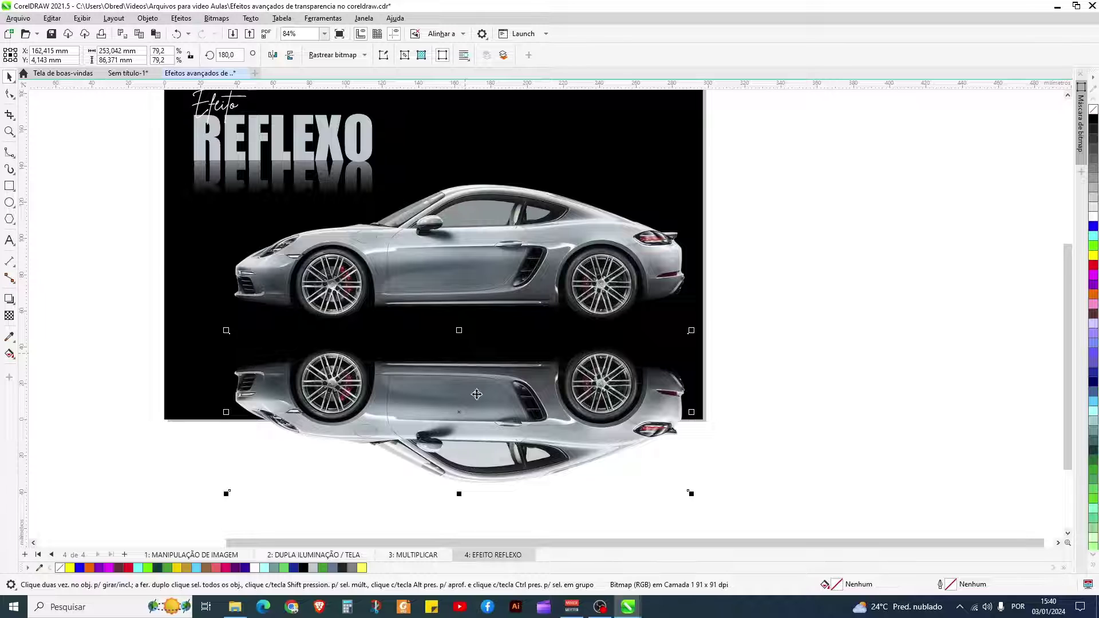
scroll(501, 420, "up", 1)
scroll(501, 421, "up", 2)
scroll(501, 421, "down", 2)
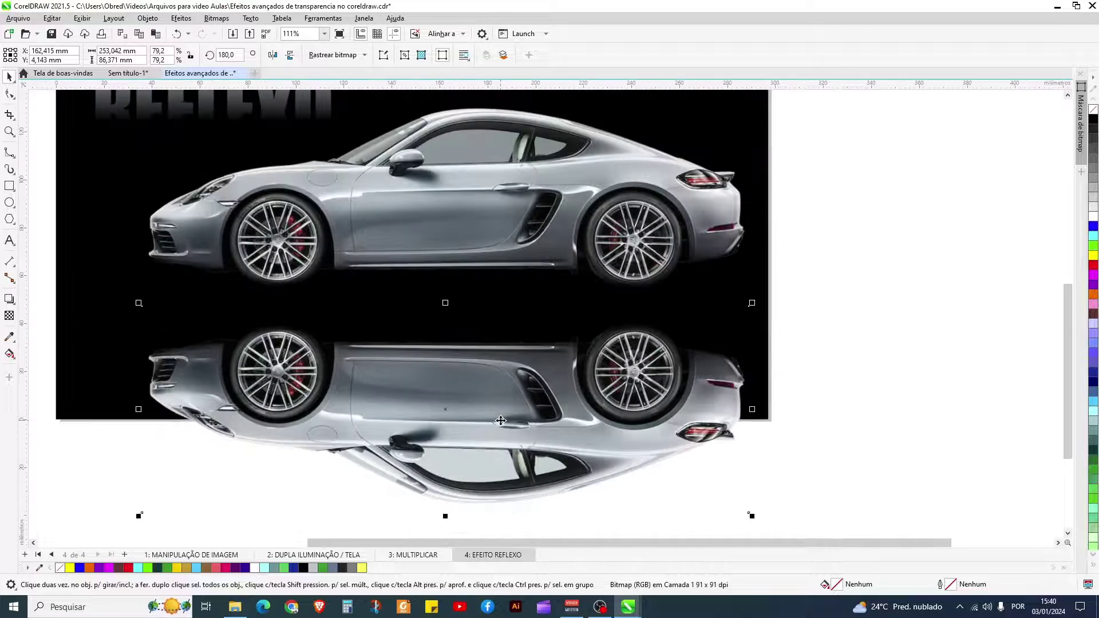
left_click_drag(482, 423, 481, 400)
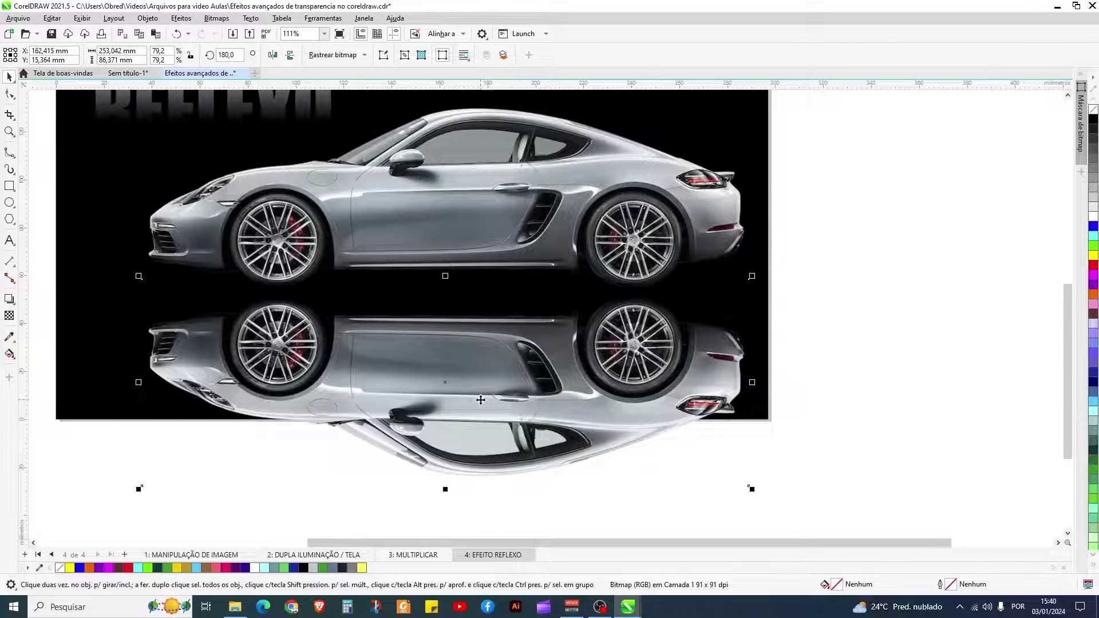
Apply a vertical gradient transparency to the mirrored car, fading it out completely near the page's lower edge.
scroll(480, 401, "down", 2)
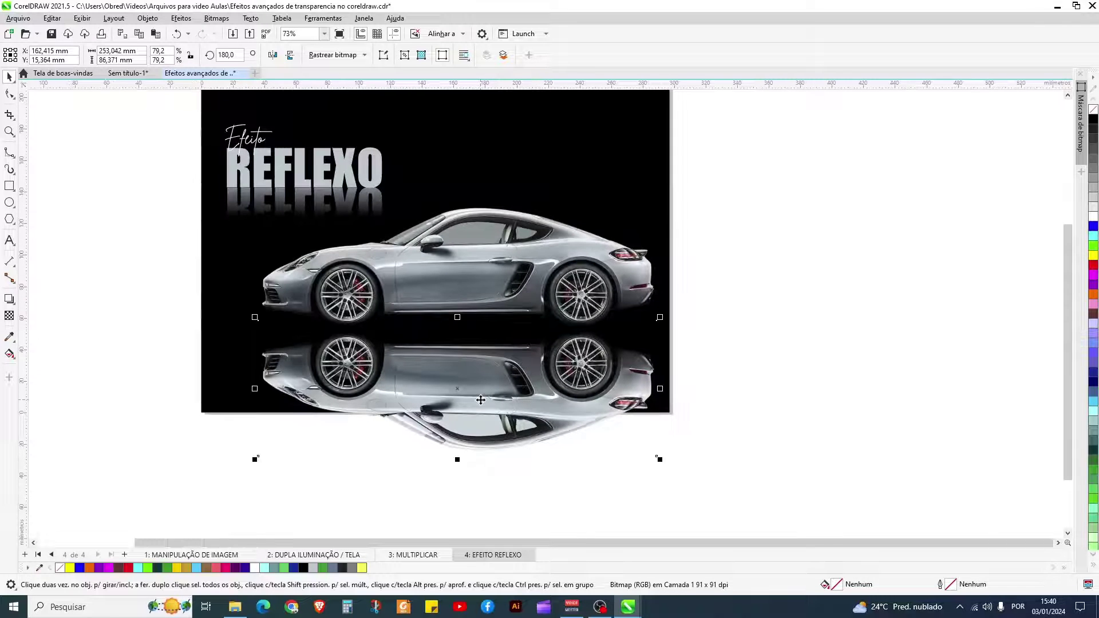
left_click(10, 316)
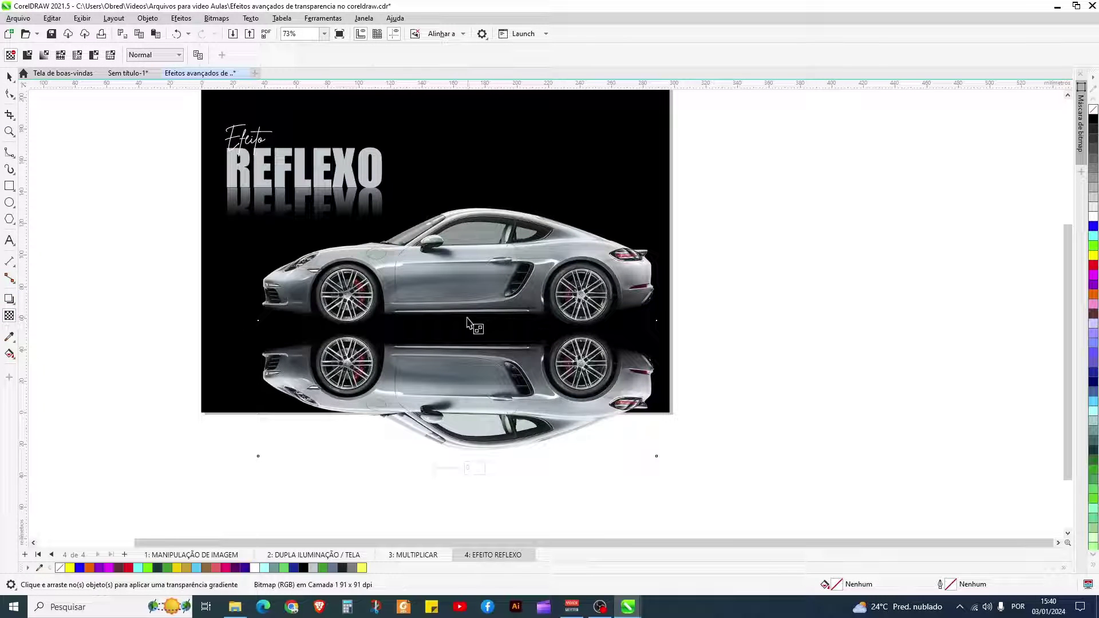
left_click_drag(463, 314, 465, 399)
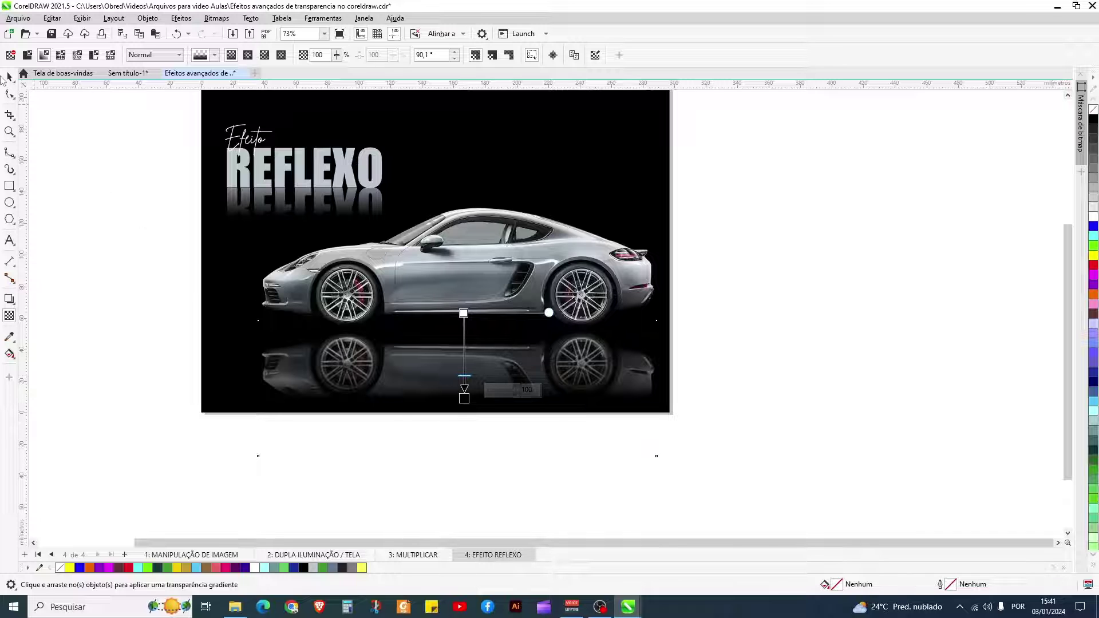
Extend the mirrored car's gradient transparency down to the page's lower edge and shift its midpoint slightly downward.
left_click(7, 78)
scroll(785, 281, "down", 1)
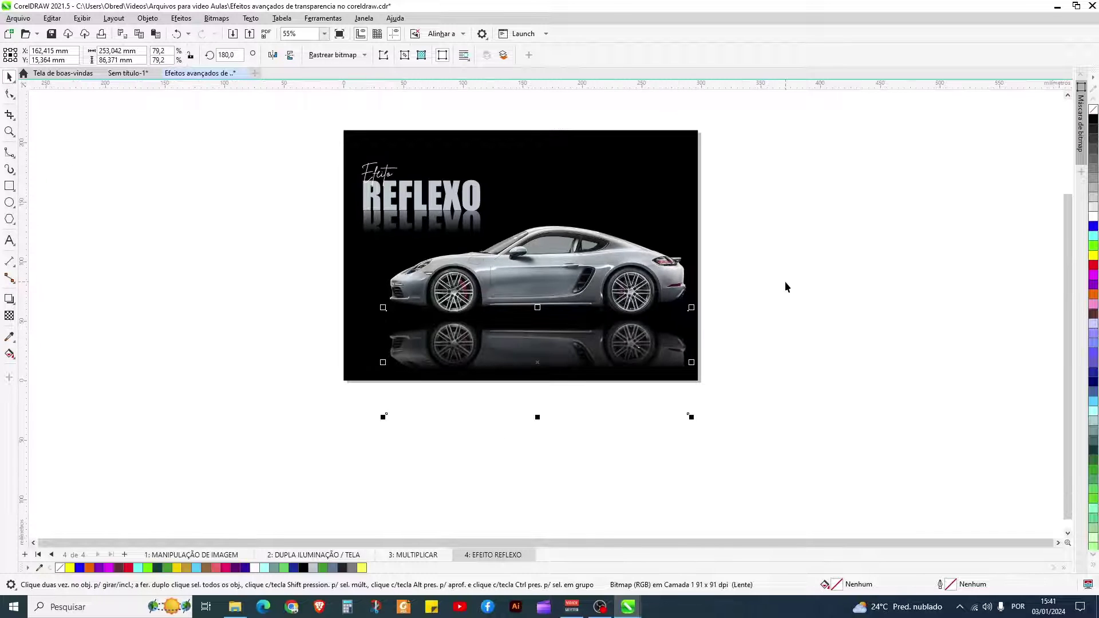
scroll(550, 401, "up", 1)
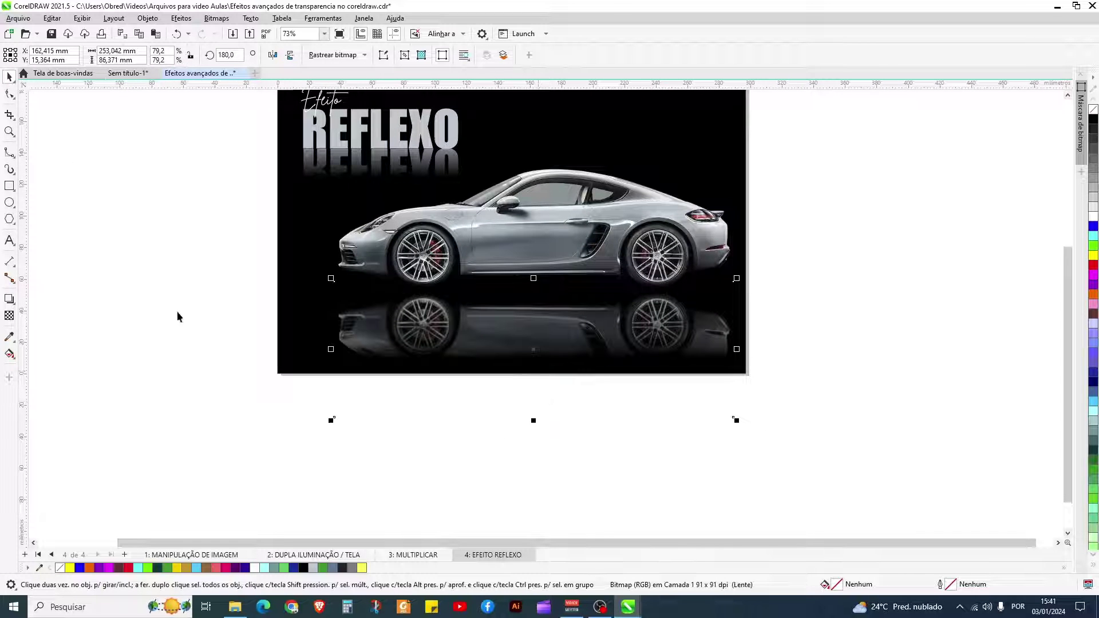
left_click(9, 315)
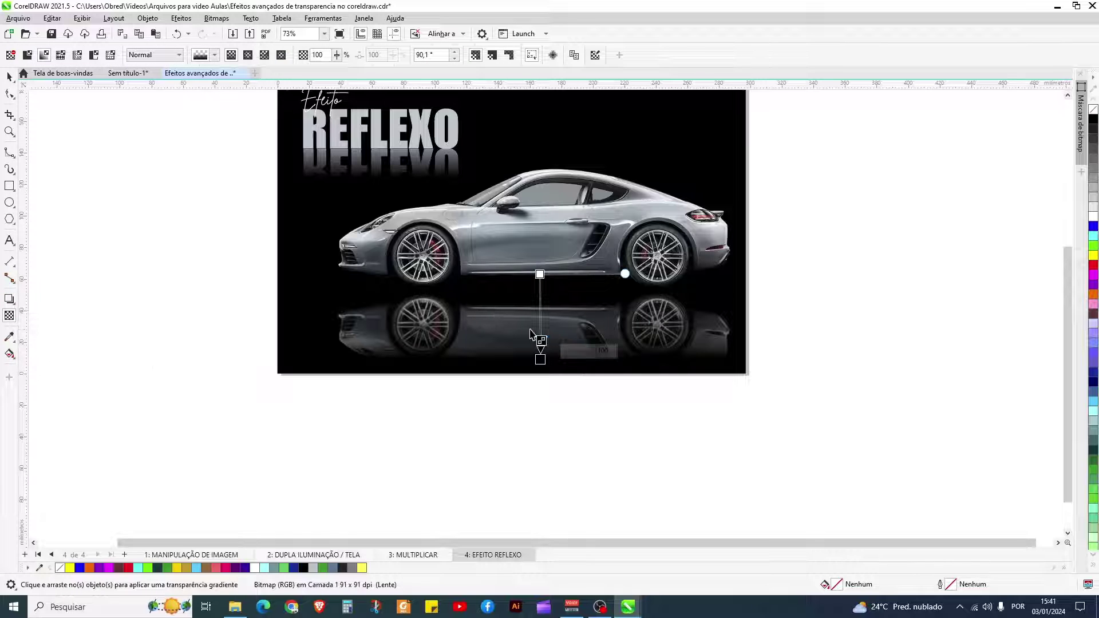
left_click_drag(538, 362, 540, 373)
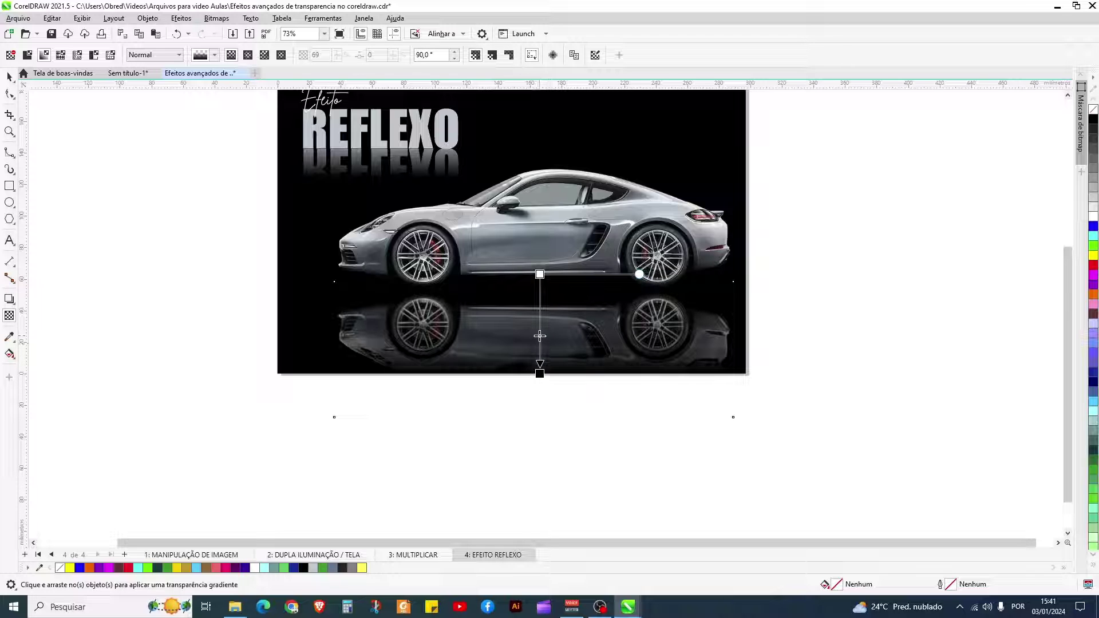
left_click_drag(540, 339, 540, 345)
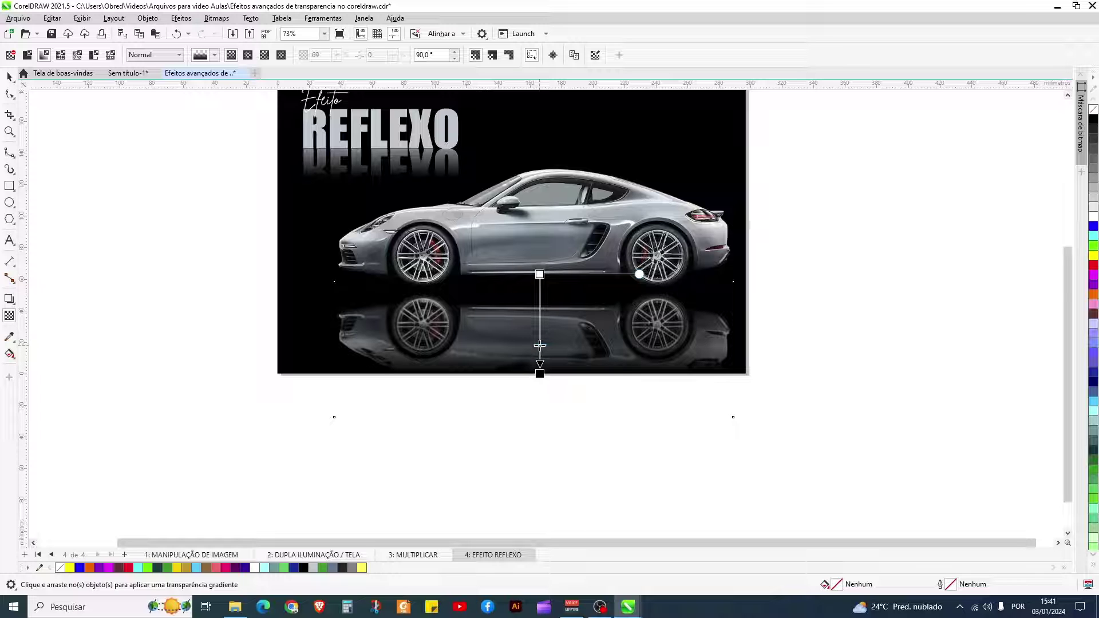
left_click(9, 77)
left_click(81, 146)
scroll(489, 364, "down", 2)
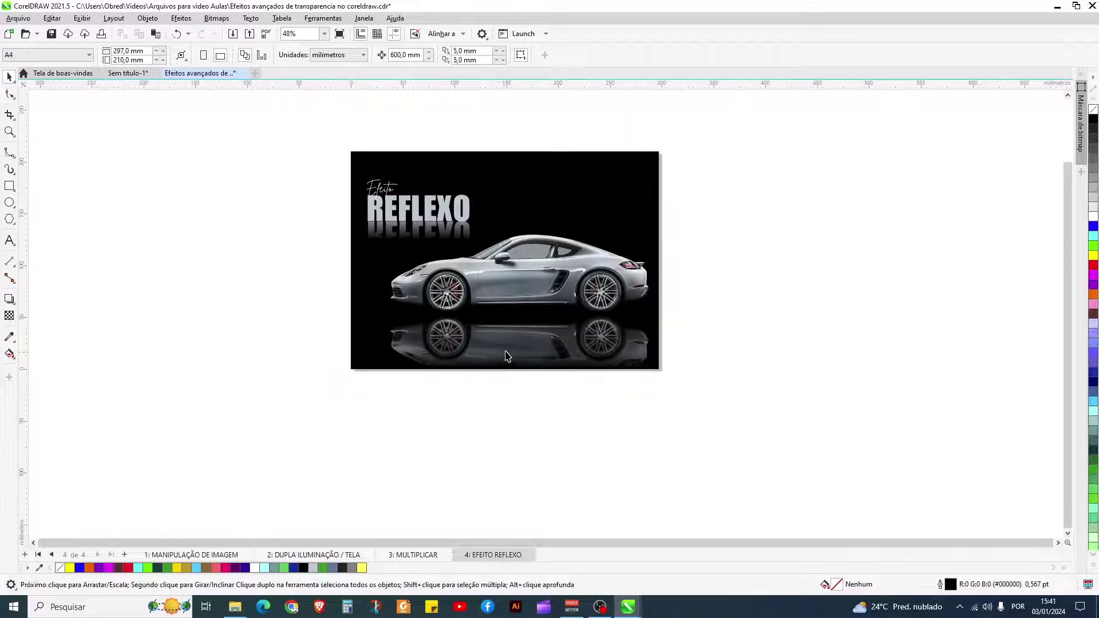
PowerClip the mirrored car inside the black background rectangle, then deselect everything.
left_click(506, 351)
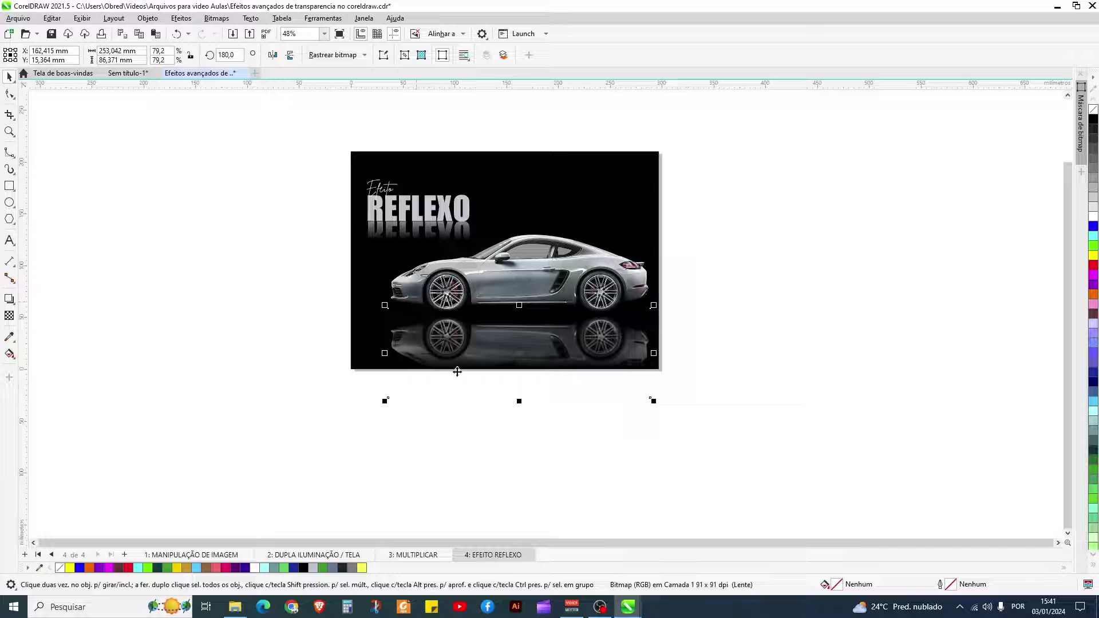
right_click(516, 348)
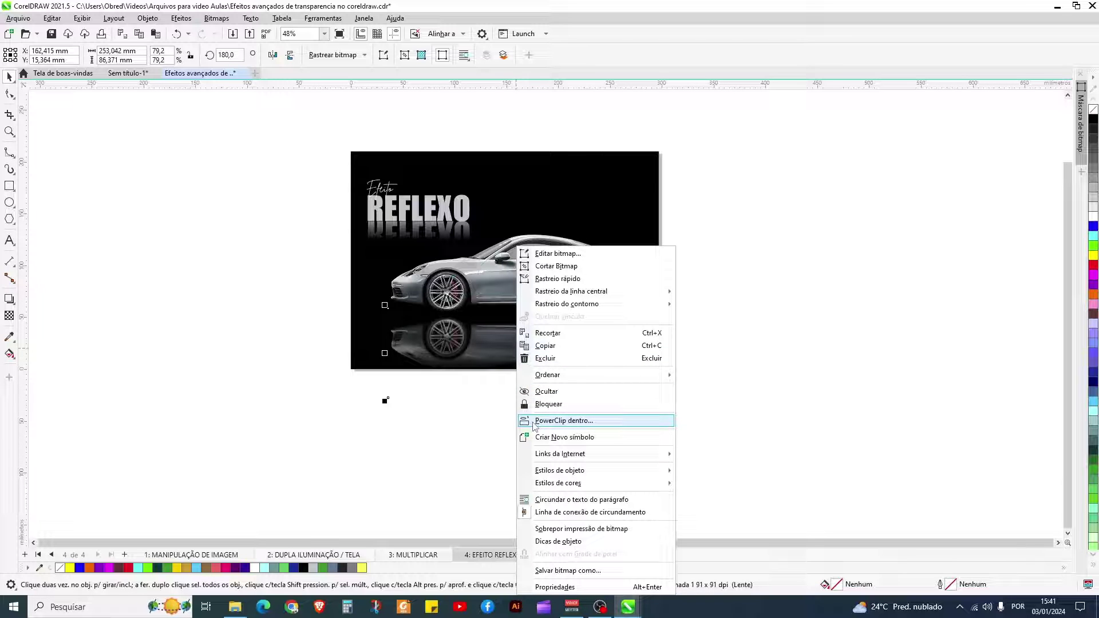
left_click(565, 422)
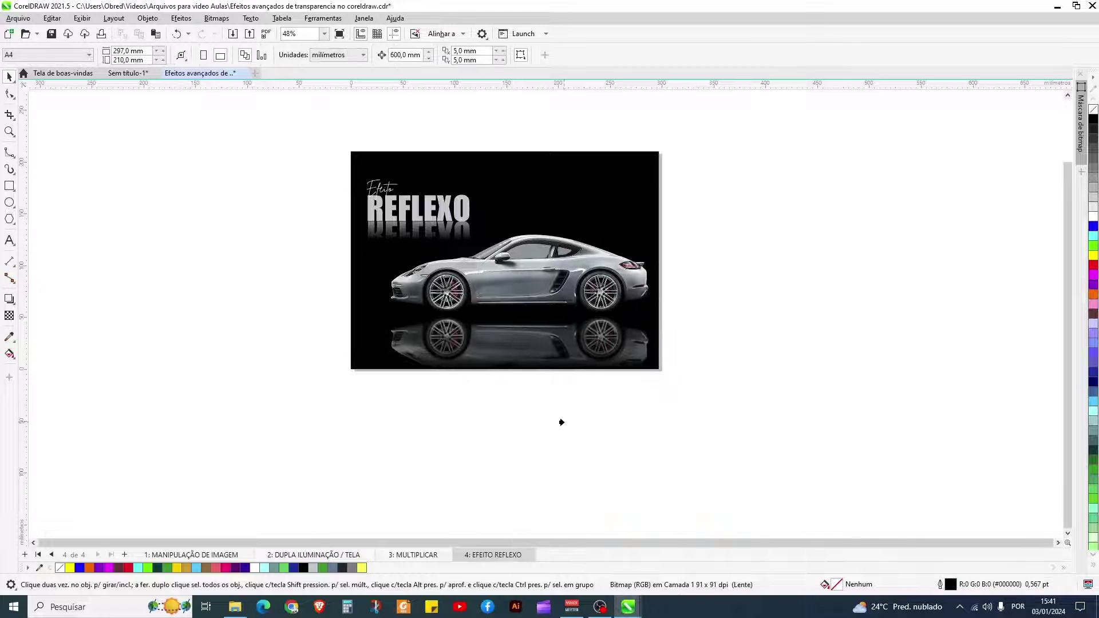
left_click(620, 179)
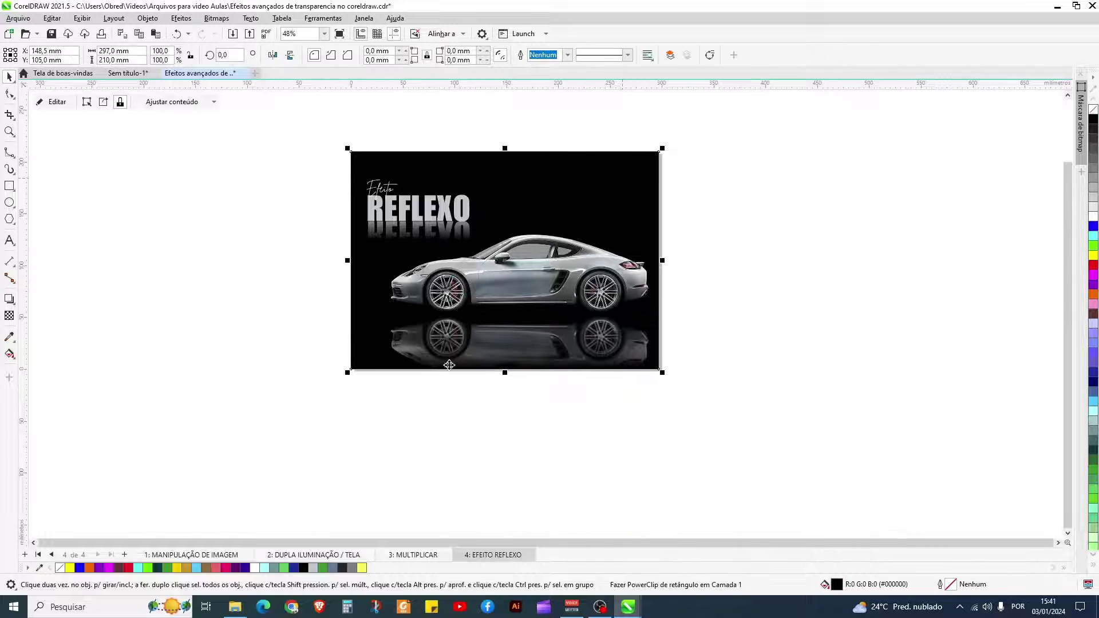
left_click(203, 125)
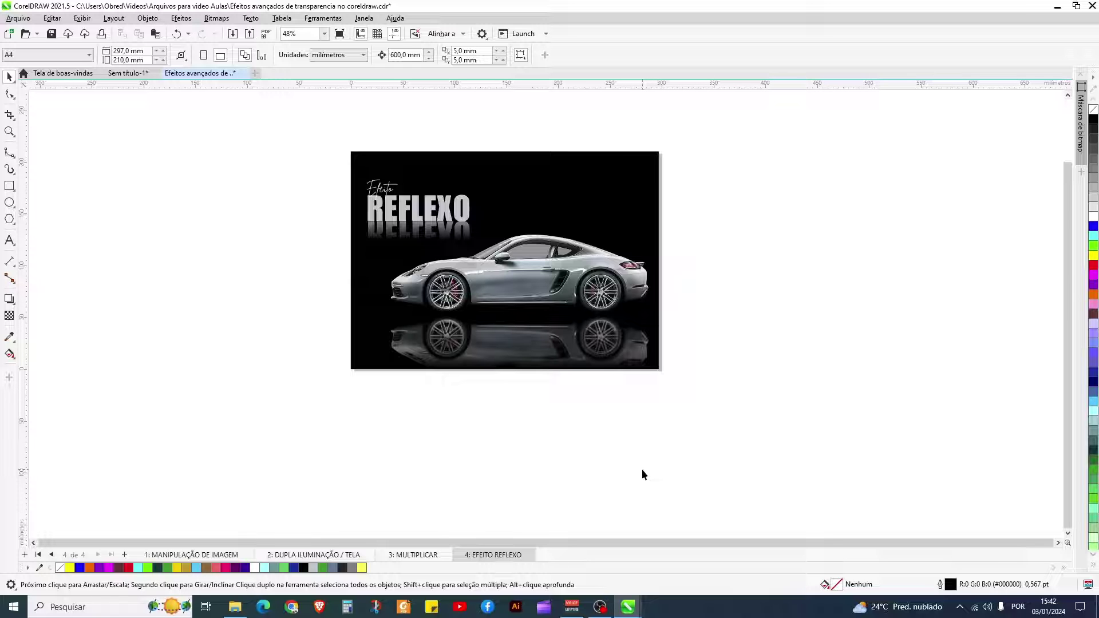
mouse_move(599, 607)
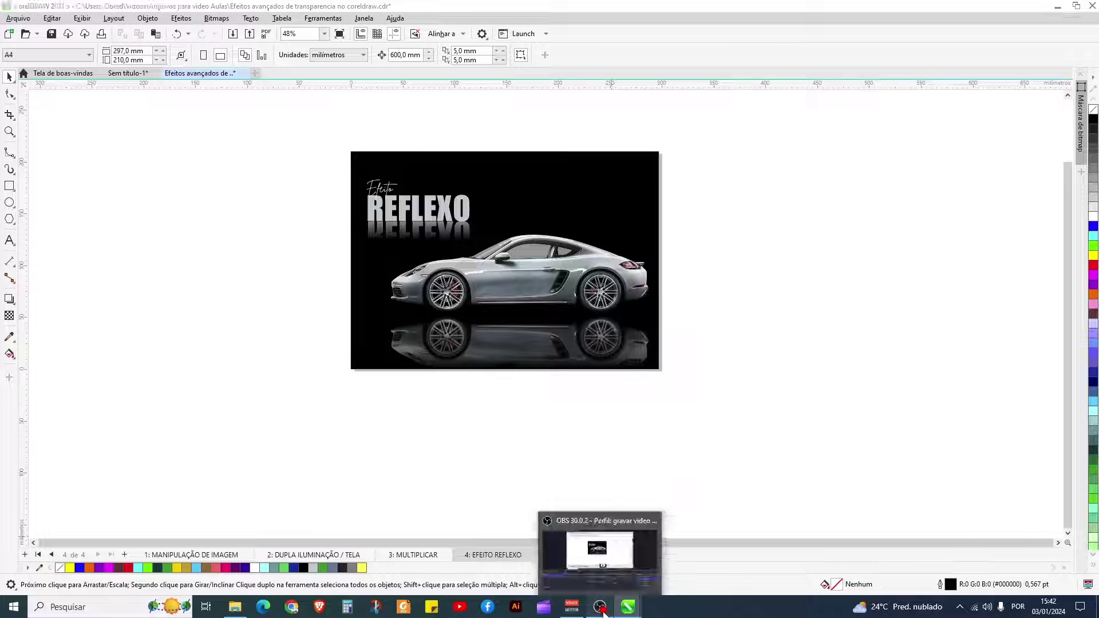
left_click(651, 545)
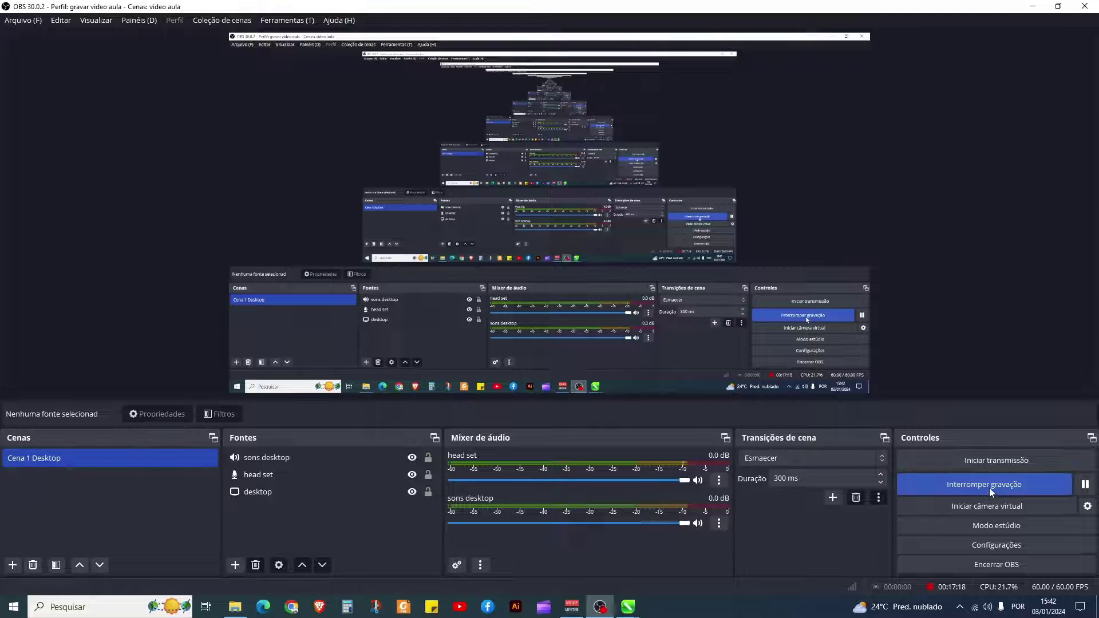